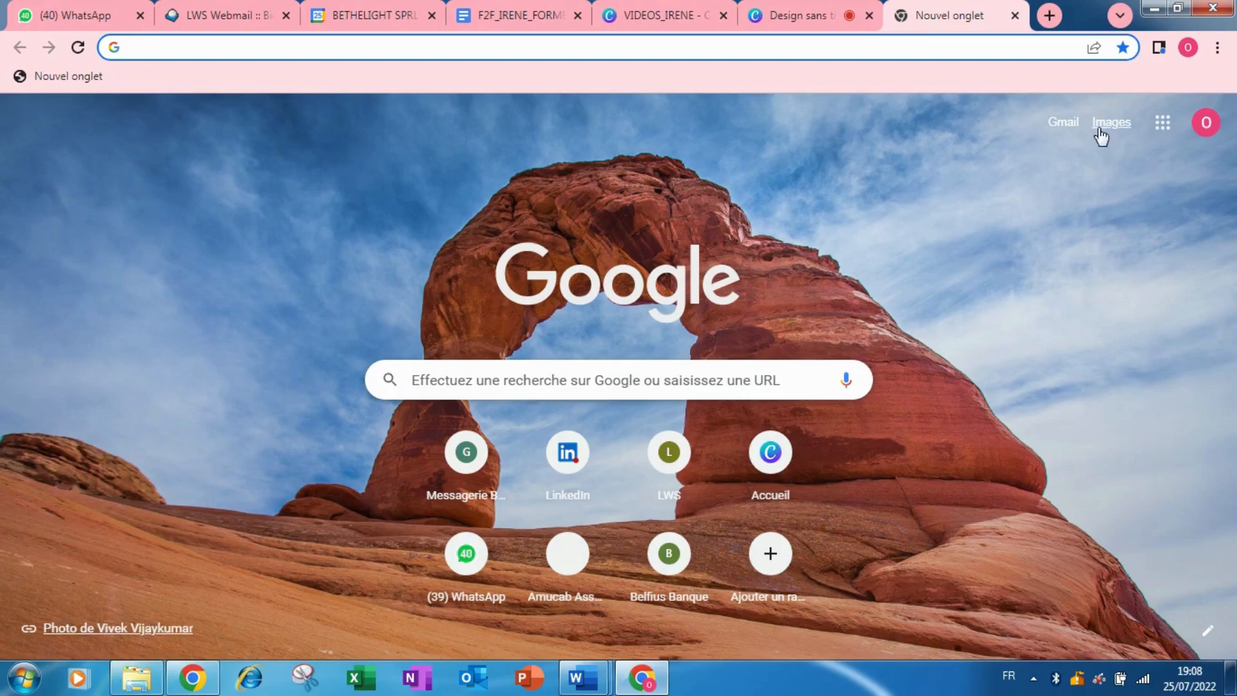
# Open Google Drive from the Google apps grid on Chrome's new tab page.
pyautogui.click(1160, 126)
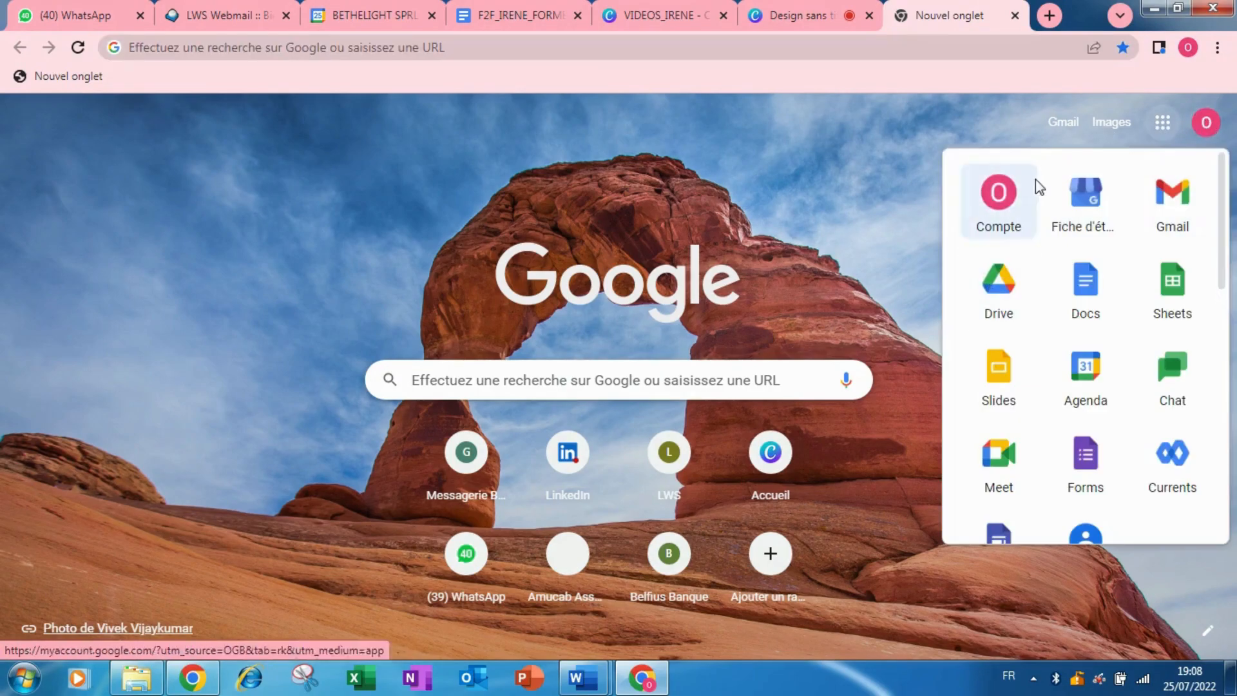
pyautogui.click(1002, 298)
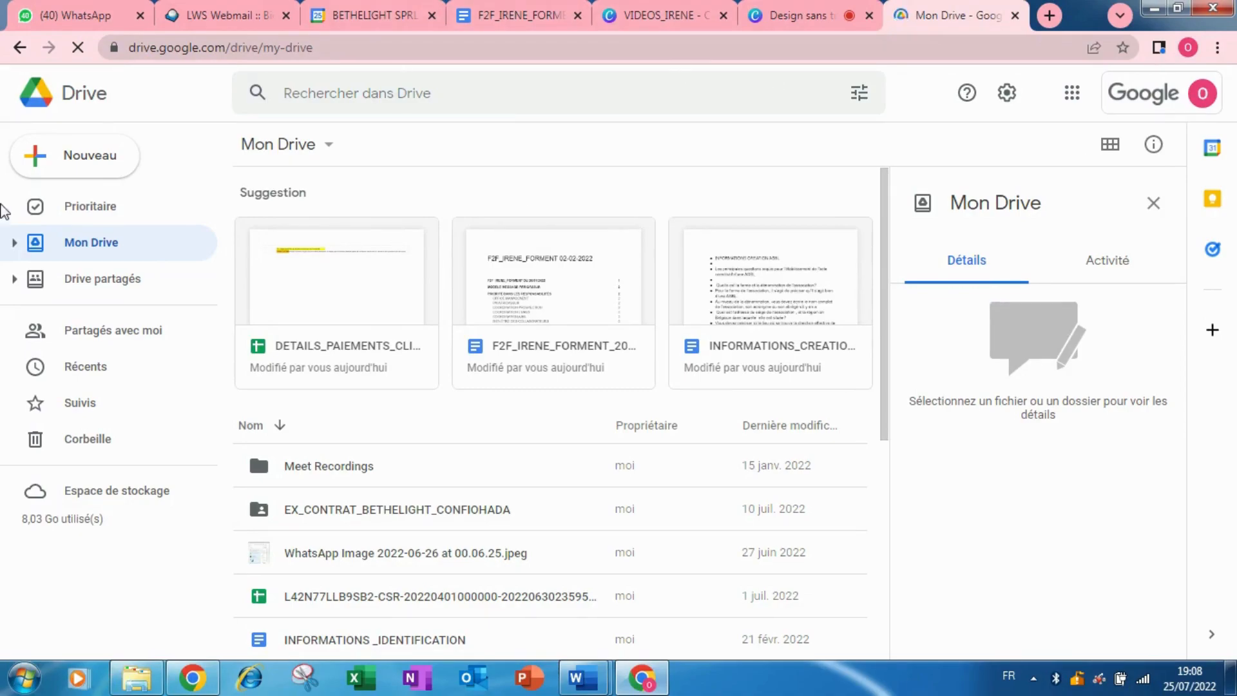
# Create a blank Google Docs document from Drive's Nouveau menu.
pyautogui.click(66, 162)
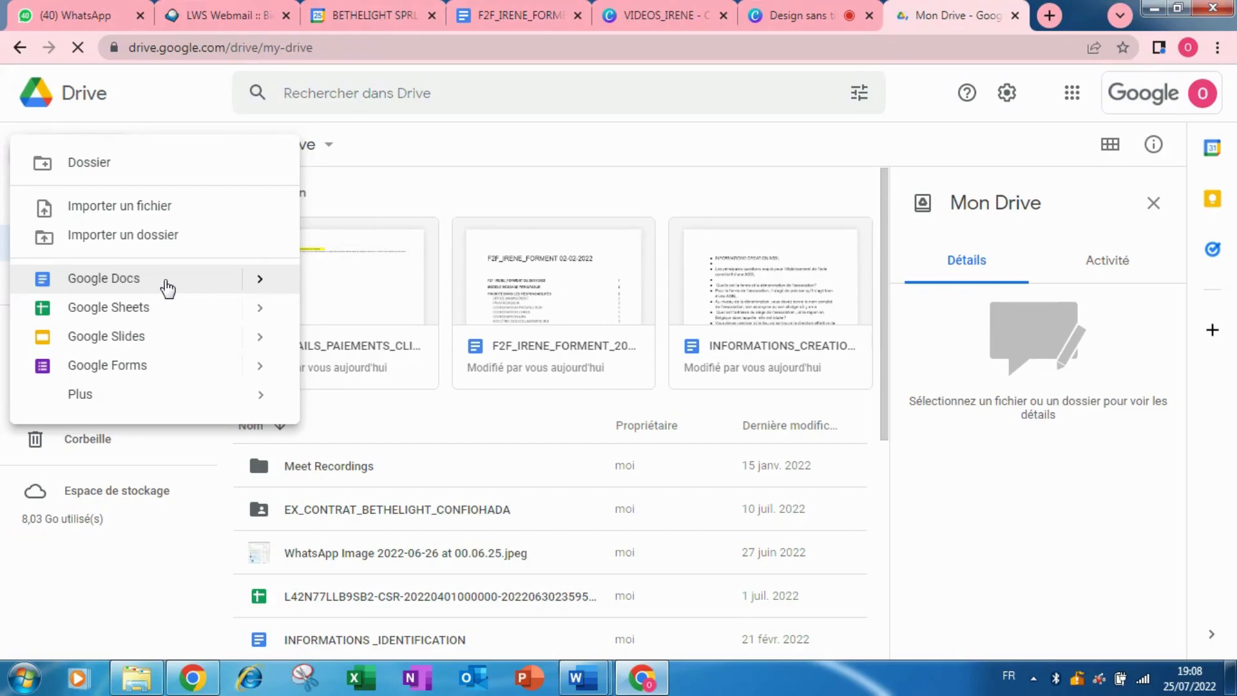
pyautogui.click(167, 286)
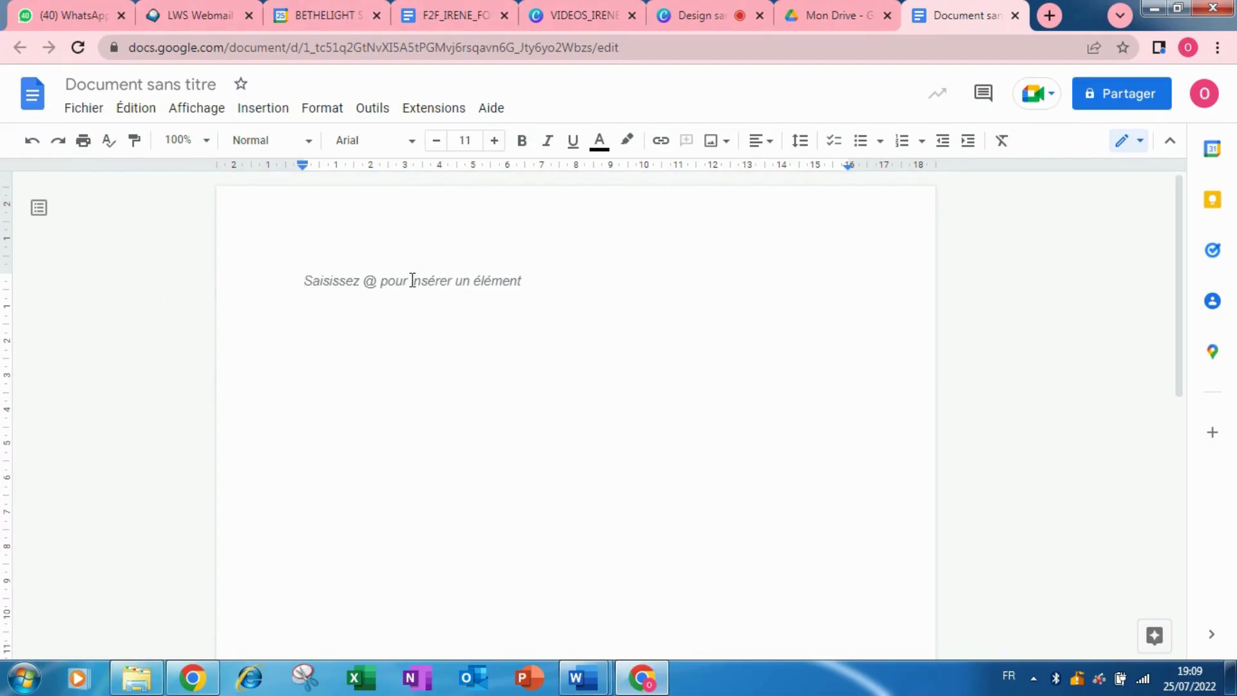
# Title the document 'PRESENTATION AFRICSKILLS' and paste the presentation text into the body.
pyautogui.click(167, 84)
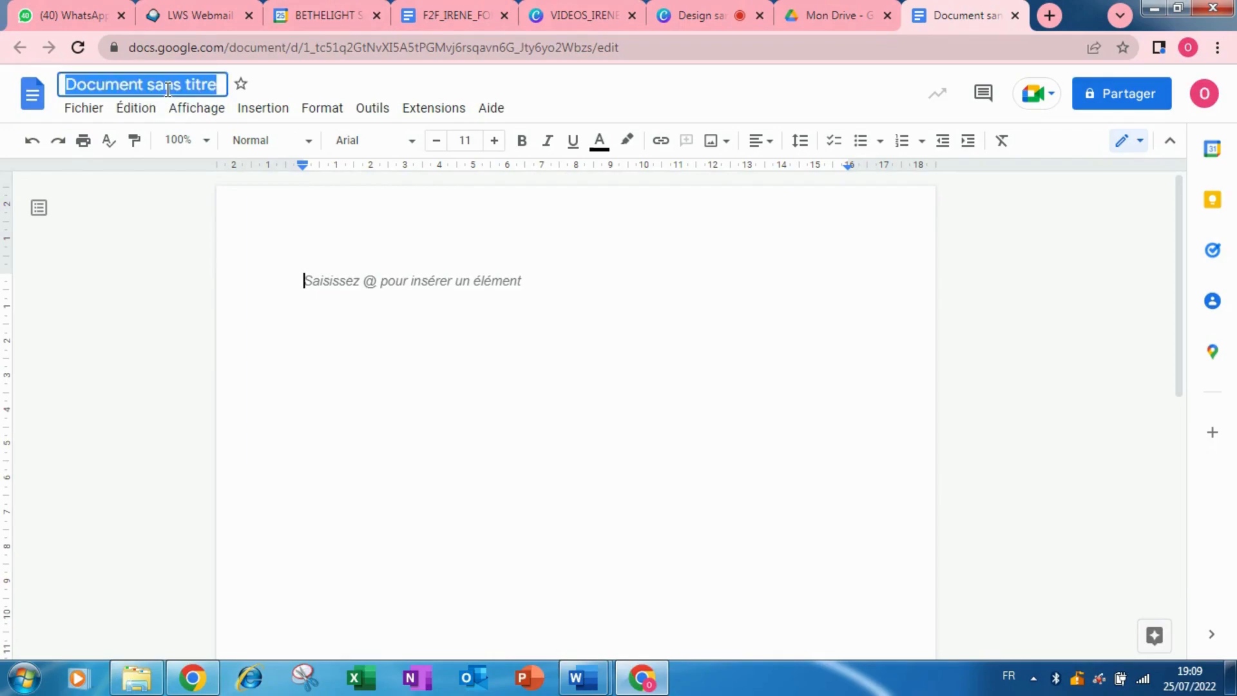
pyautogui.write('PRESEN')
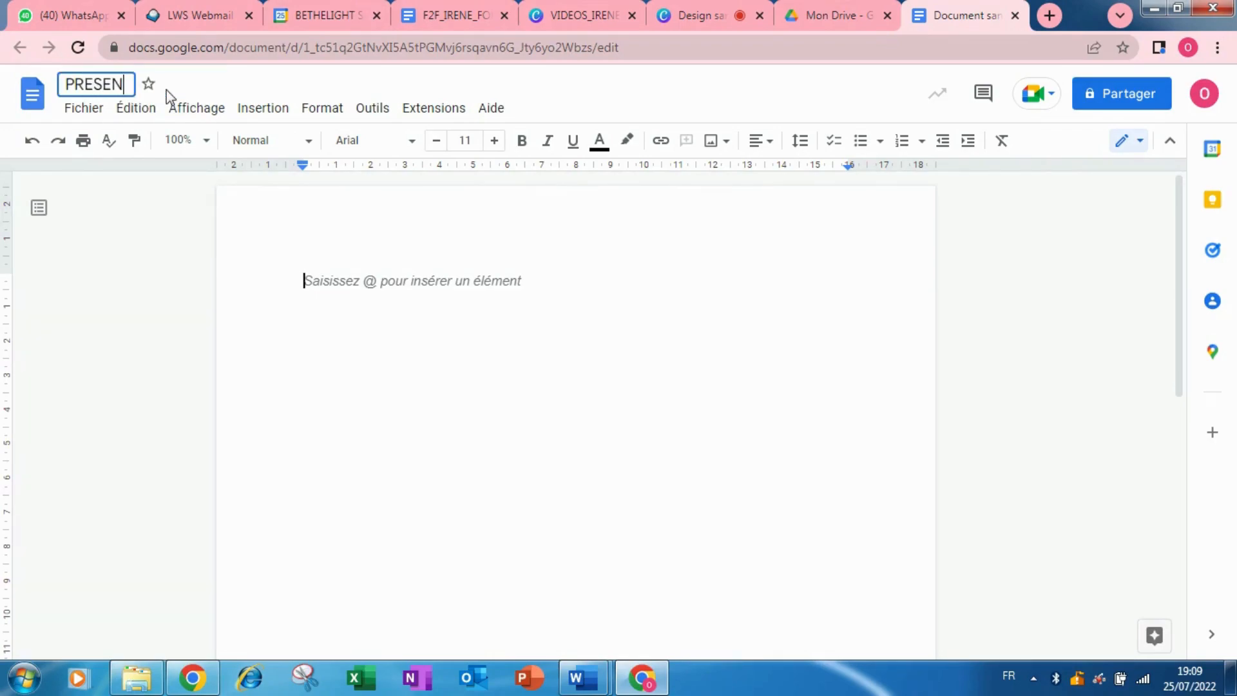
pyautogui.write('TATION A')
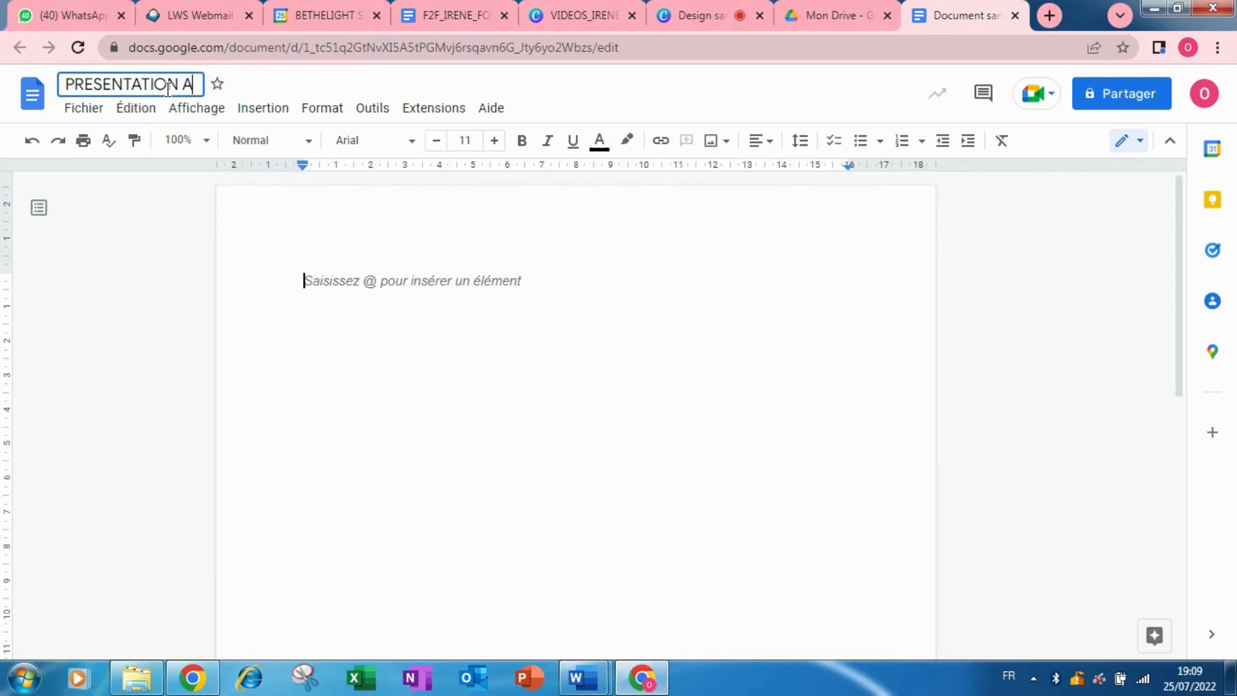
pyautogui.write('FRICSK')
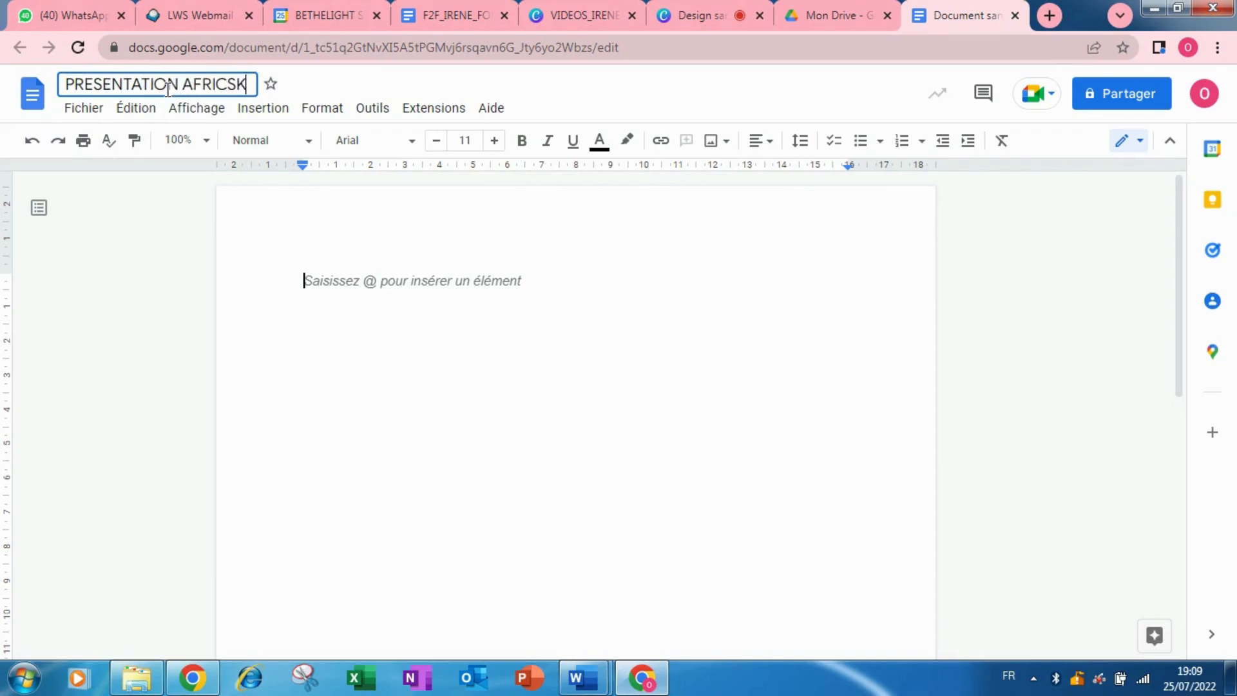
pyautogui.write('ILLS')
pyautogui.click(318, 209)
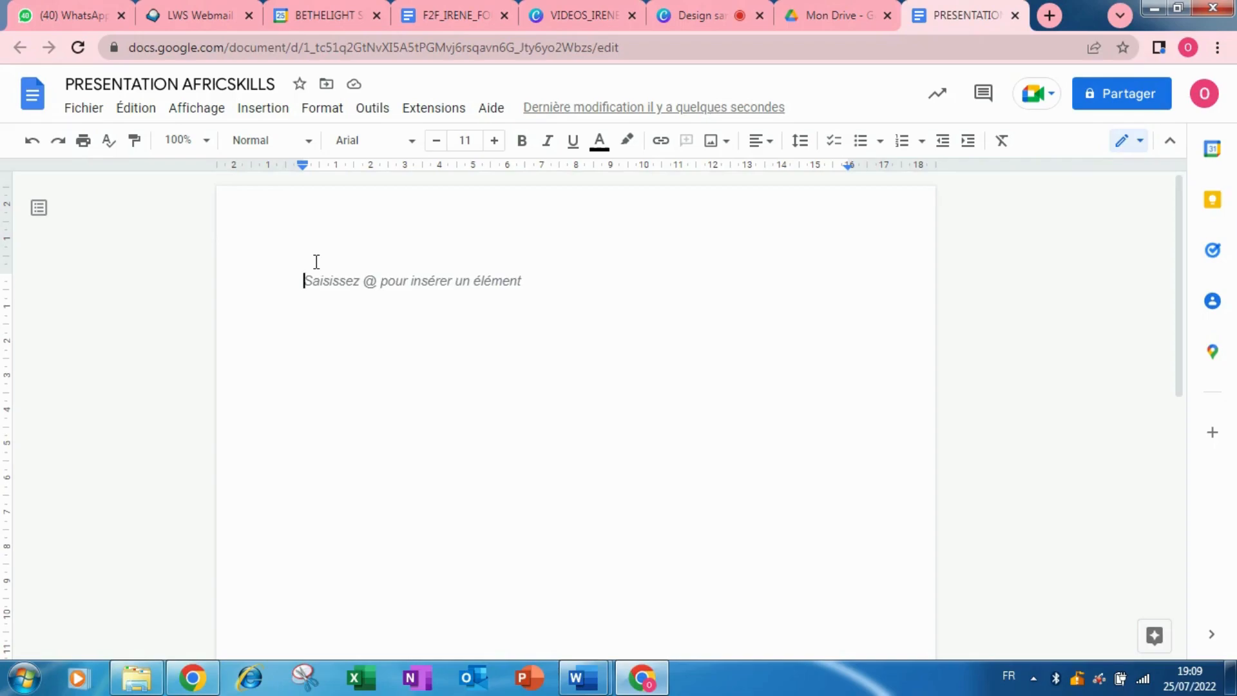
pyautogui.hotkey('ctrl', 'v')
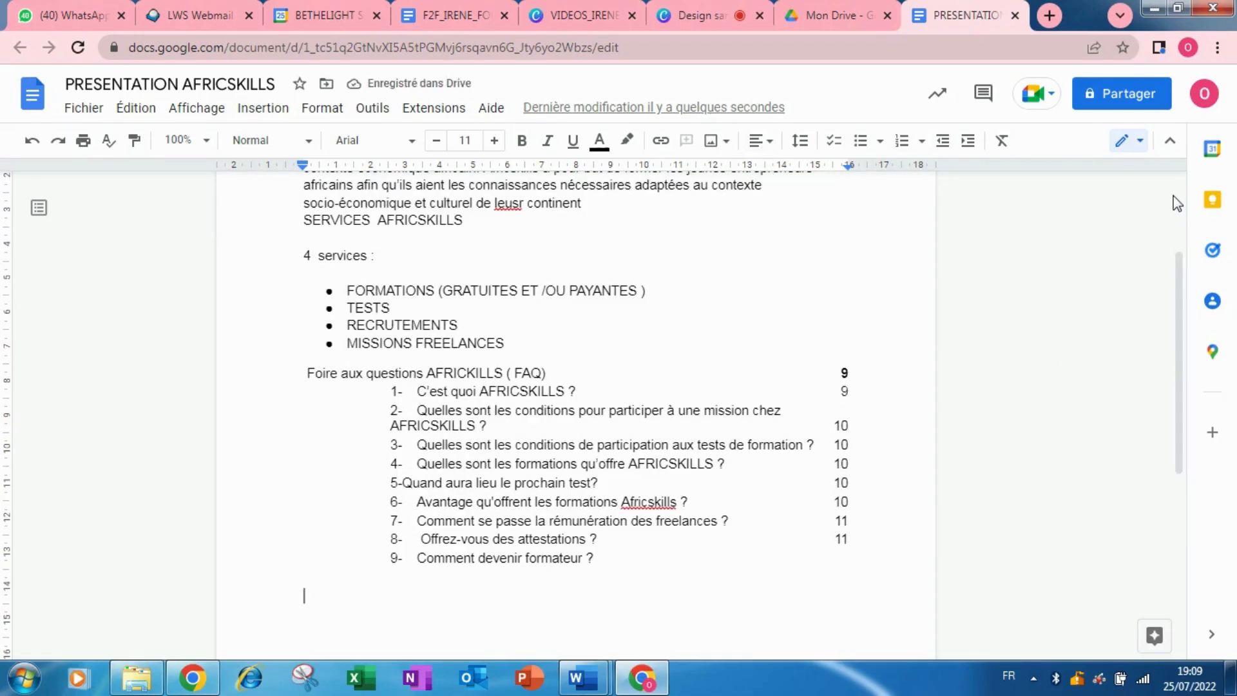
pyautogui.moveTo(1180, 293); pyautogui.dragTo(1191, 352)
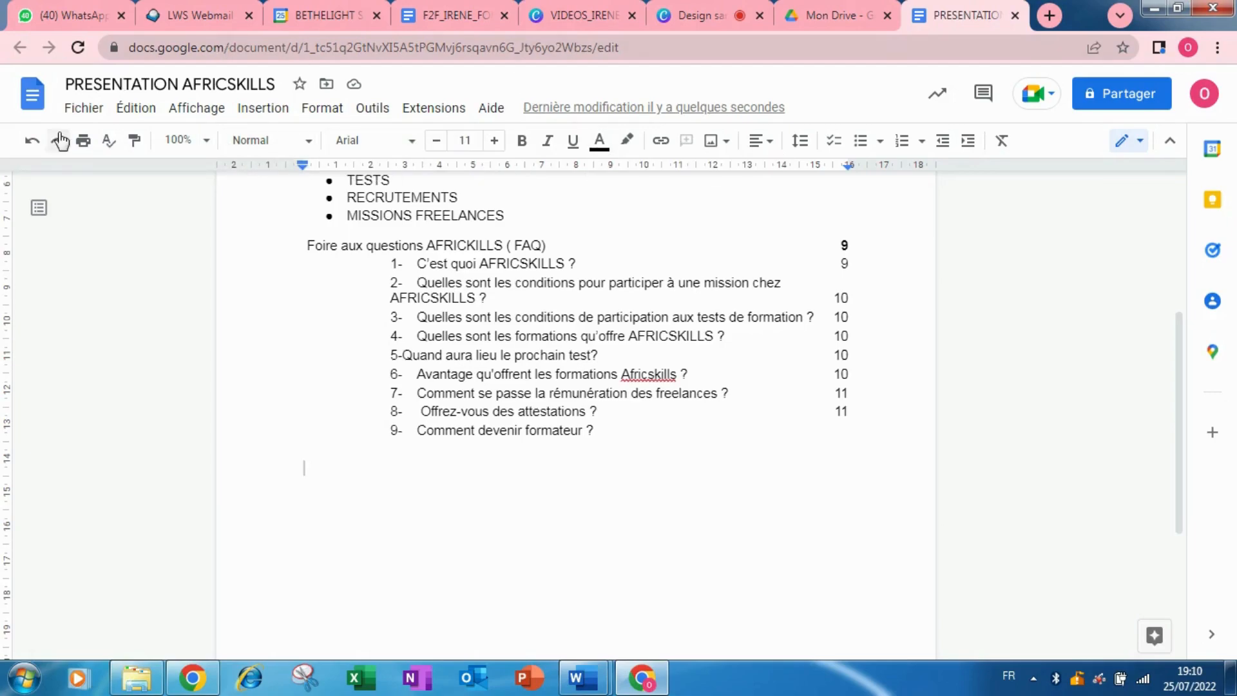
pyautogui.click(94, 115)
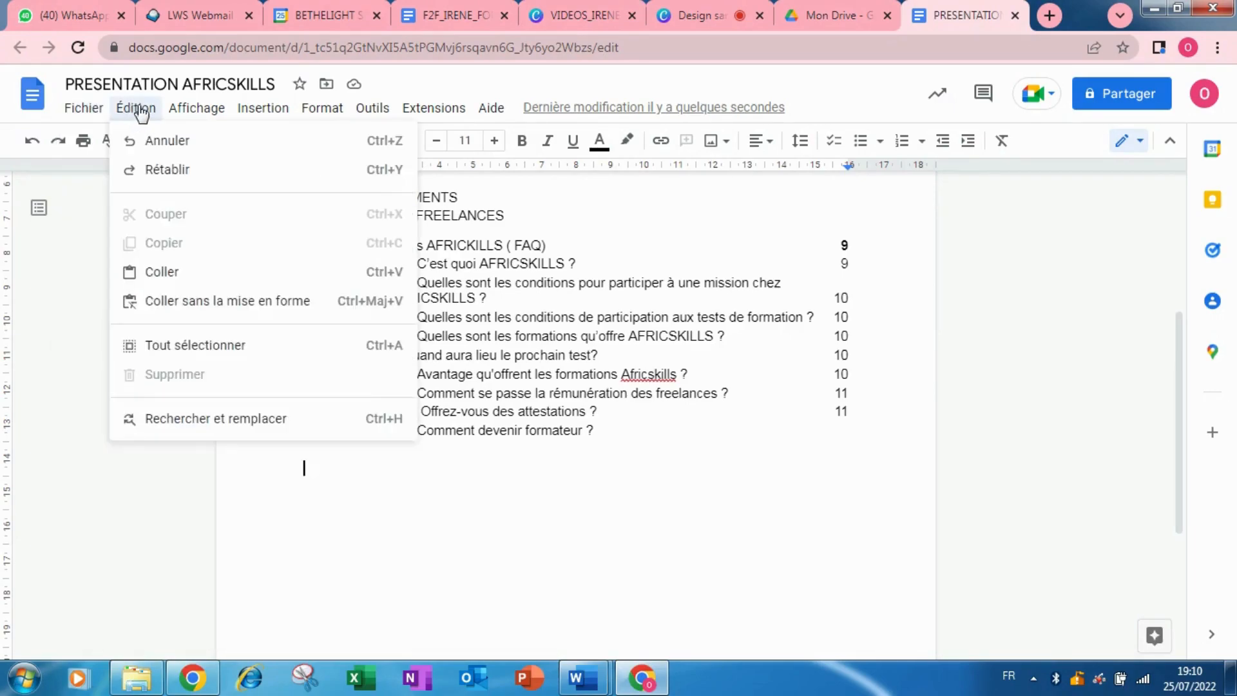
pyautogui.moveTo(204, 120)
pyautogui.moveTo(252, 122)
pyautogui.click(541, 549)
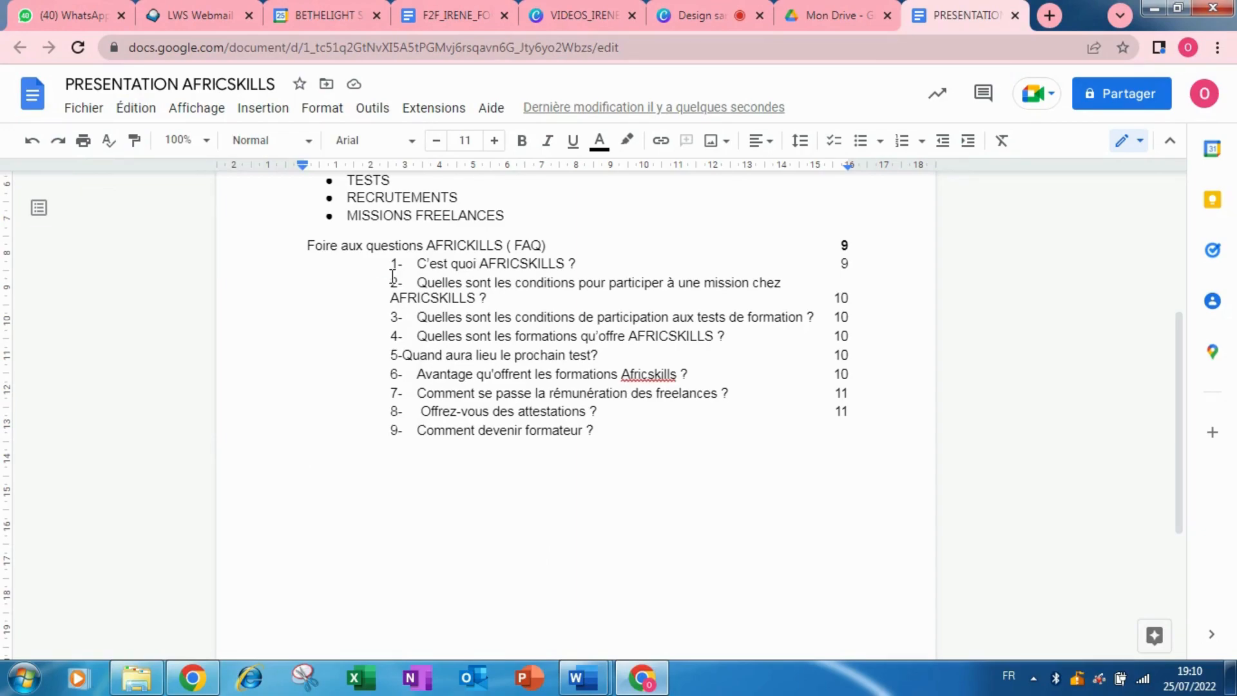
pyautogui.scroll(3, 322, 386)
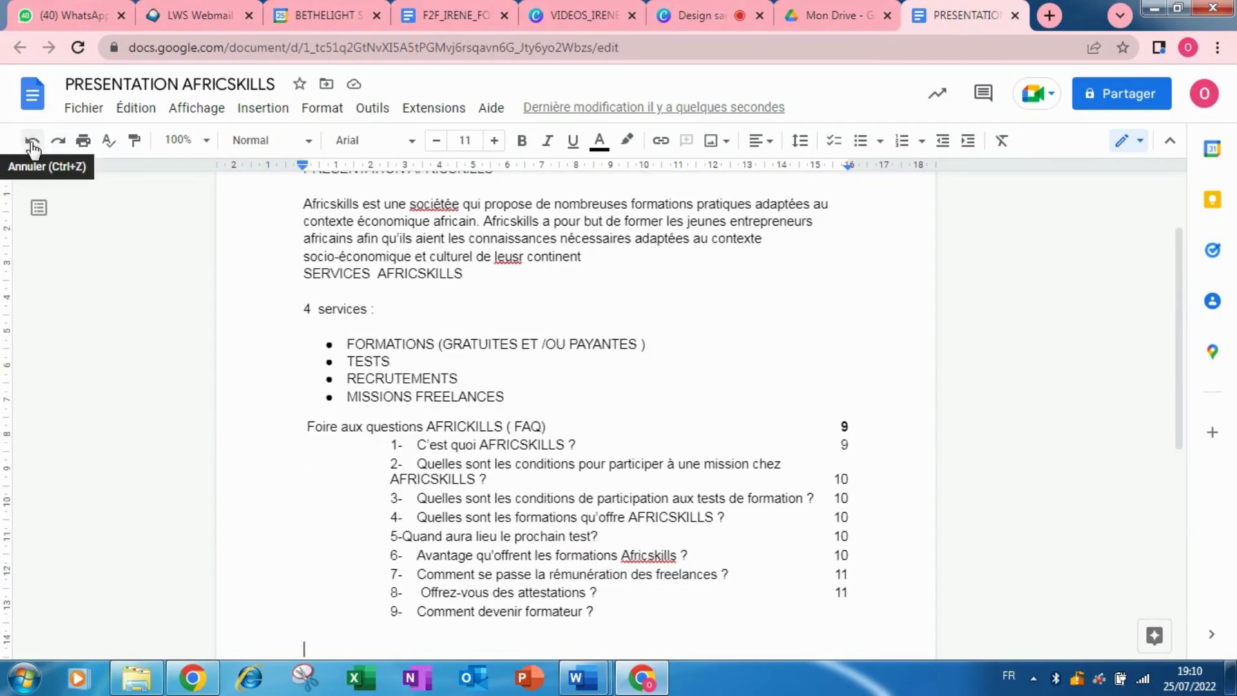
pyautogui.click(32, 143)
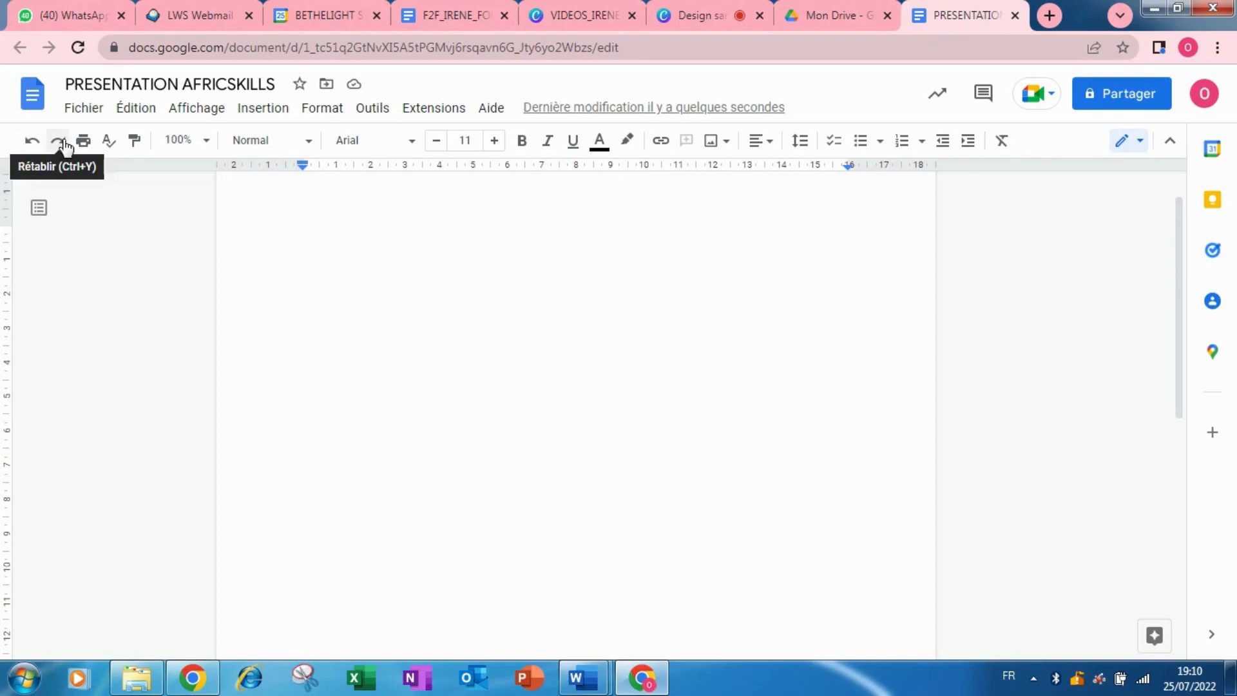
pyautogui.click(61, 143)
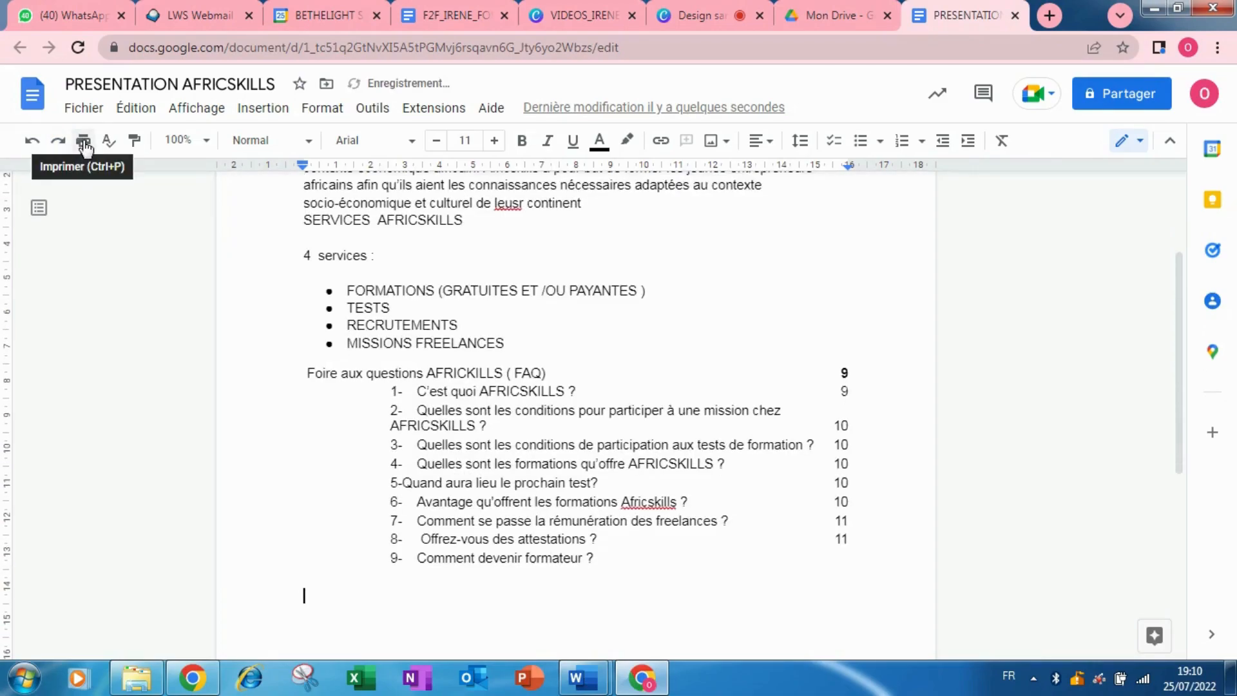
pyautogui.click(85, 143)
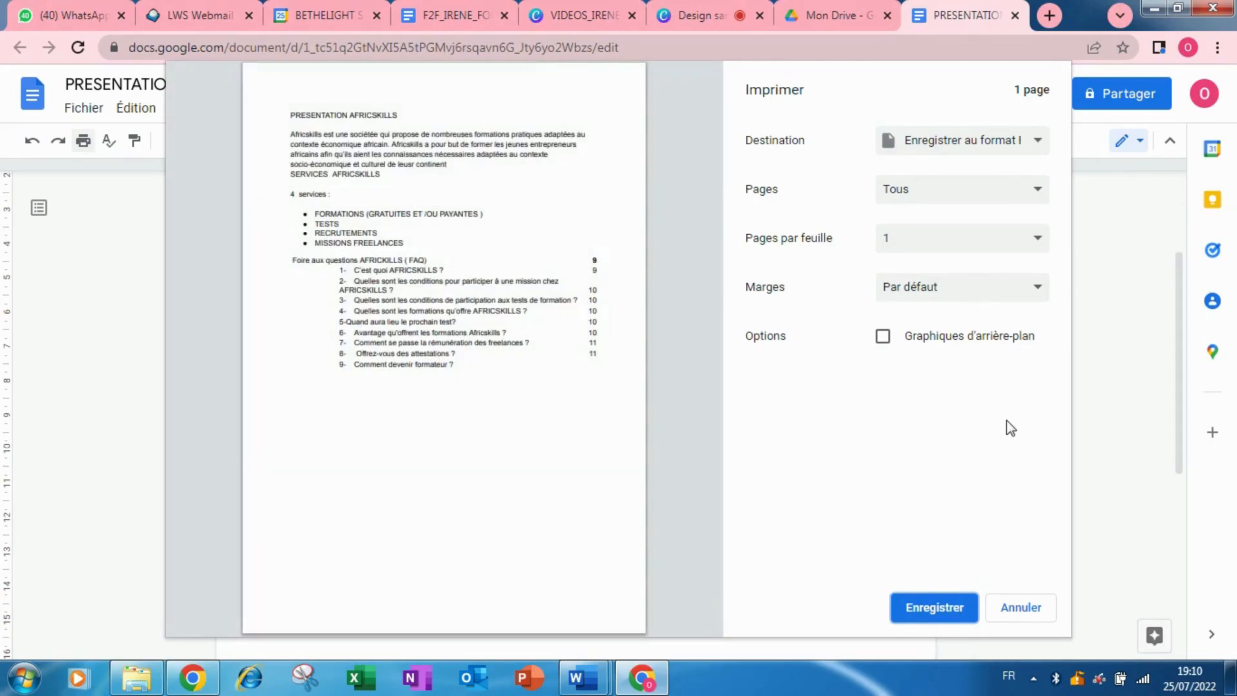
pyautogui.click(1031, 609)
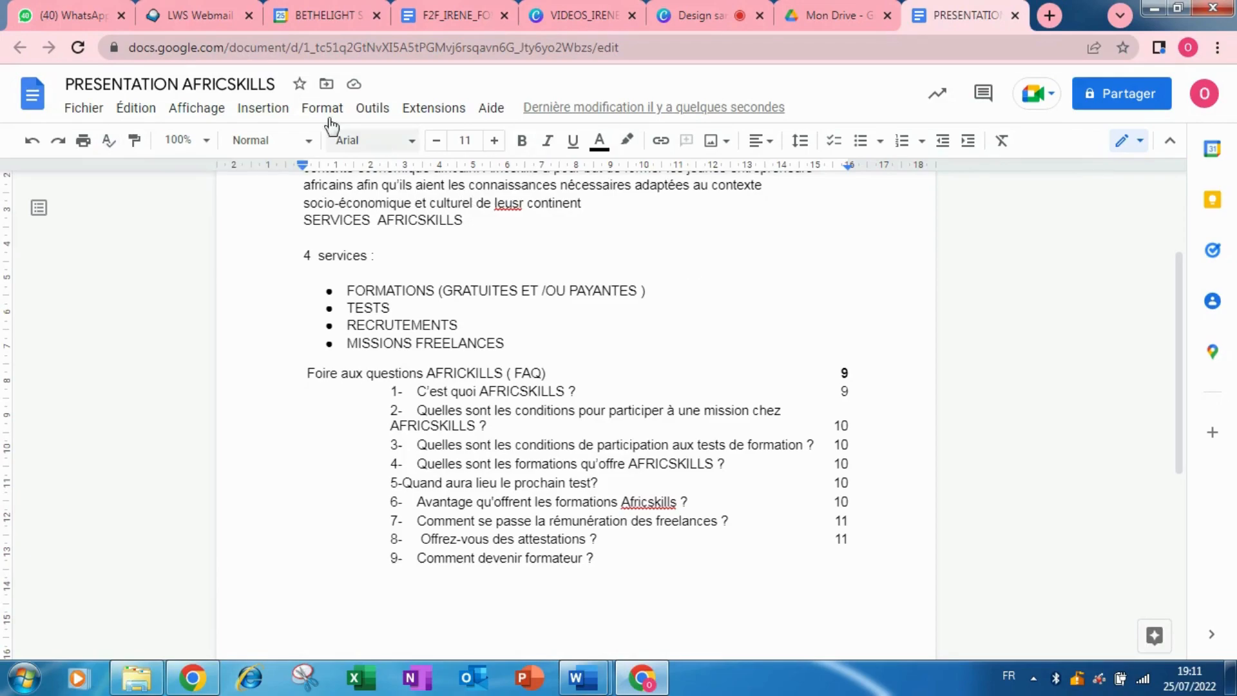
# Run the spelling check, accepting société and leur and ignoring Africskills.
pyautogui.click(111, 147)
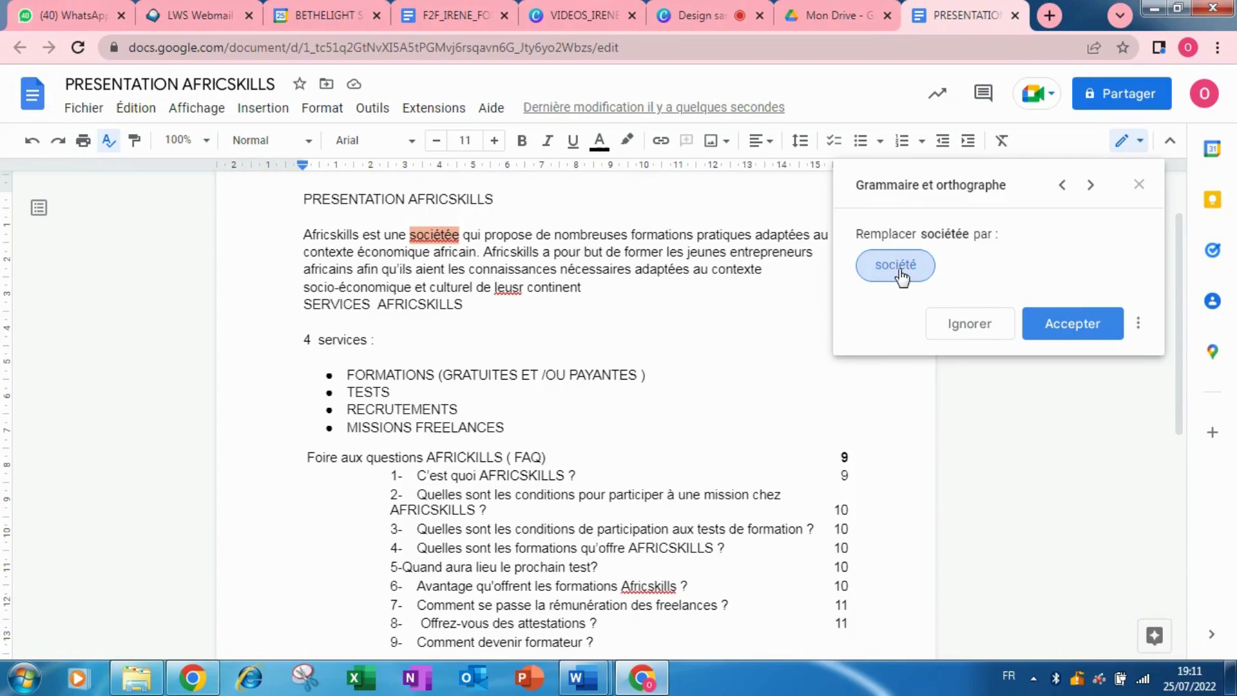
pyautogui.click(1078, 332)
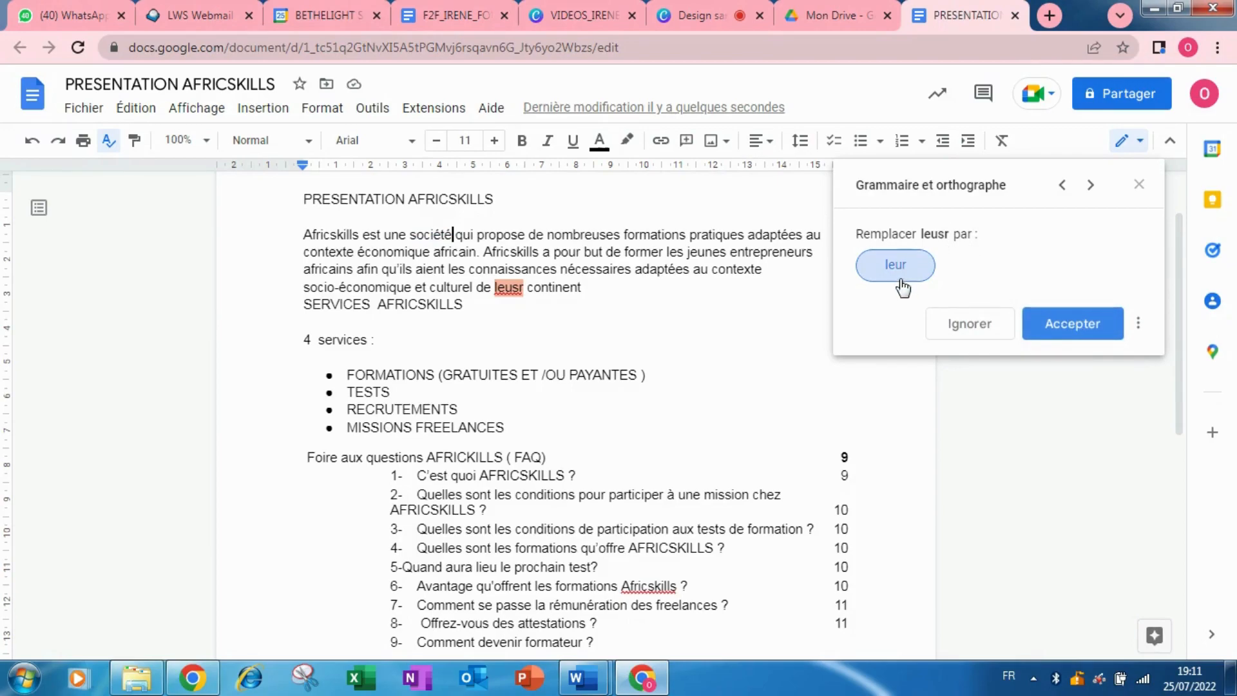
pyautogui.click(1108, 335)
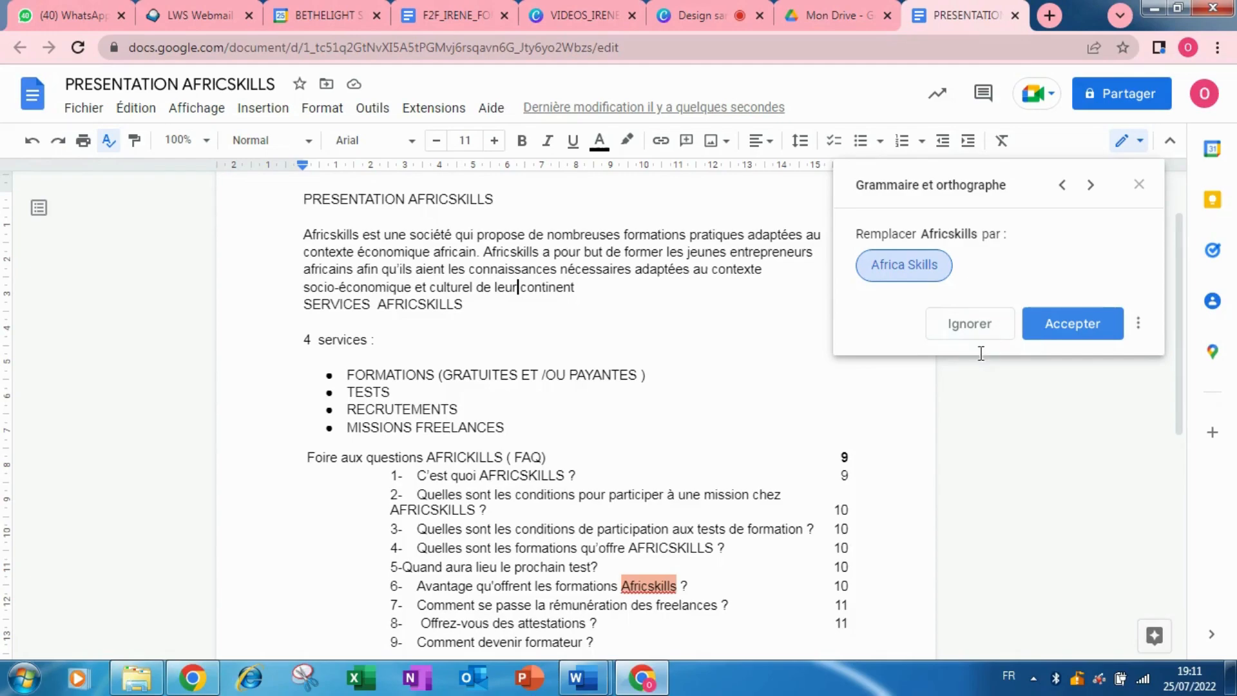
pyautogui.click(979, 332)
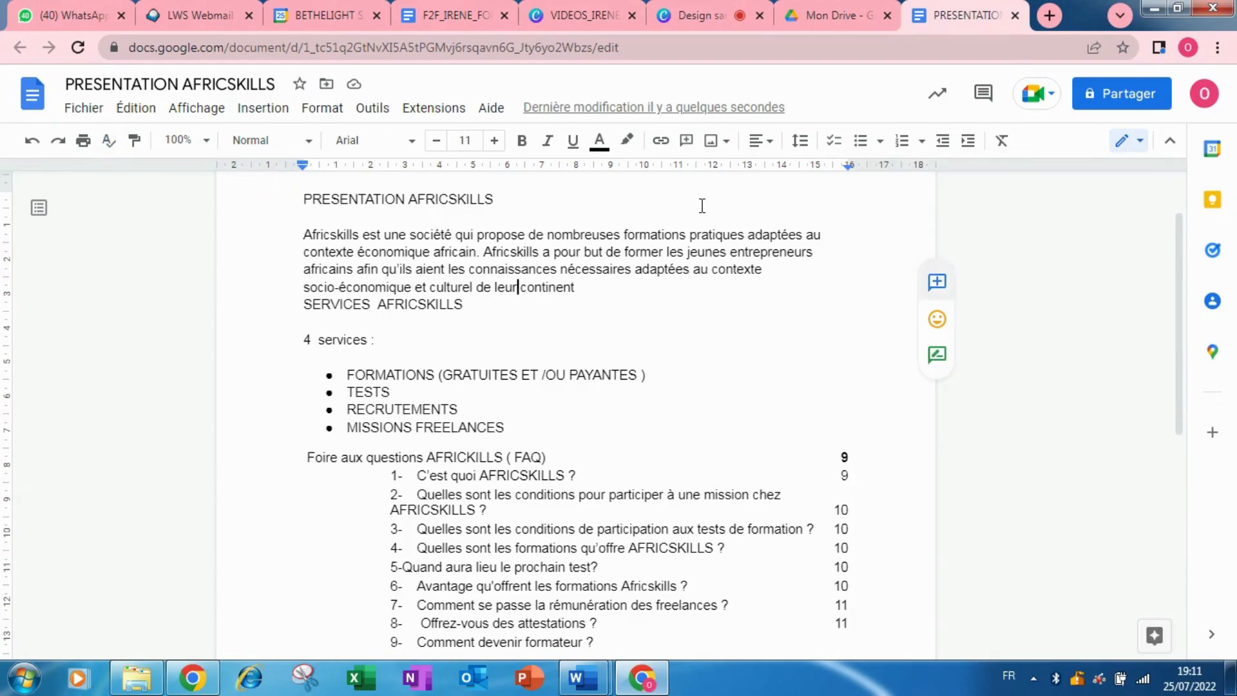
pyautogui.click(206, 148)
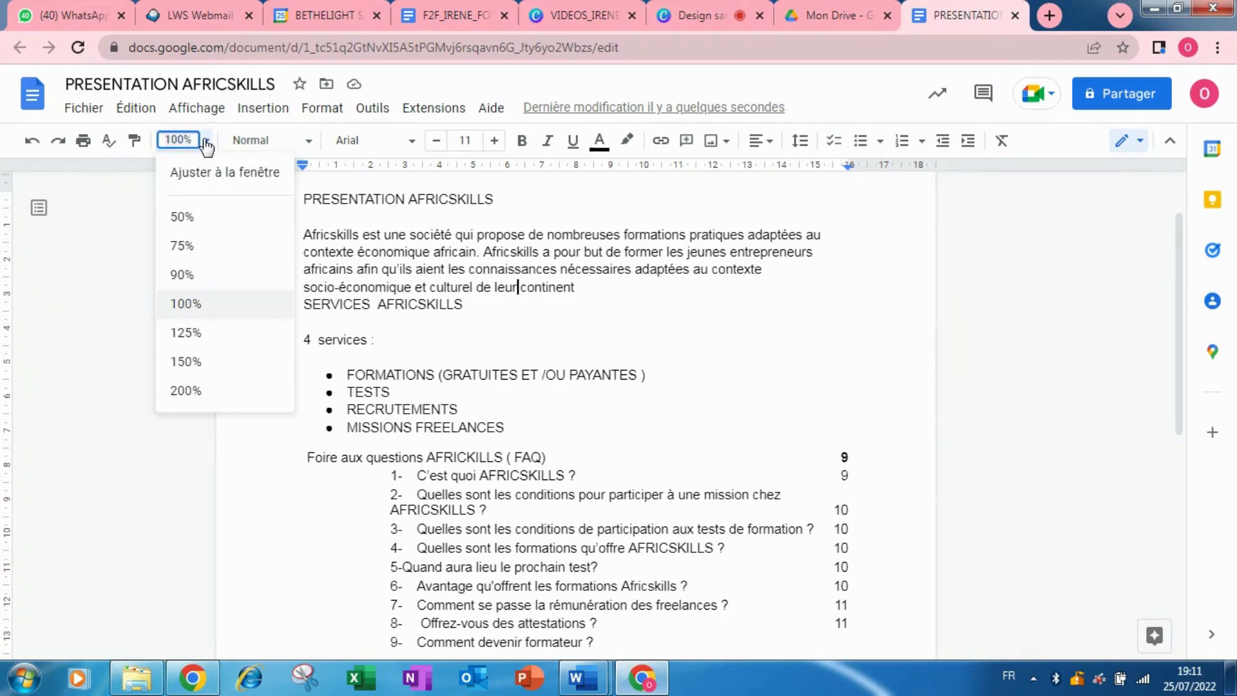
pyautogui.click(194, 248)
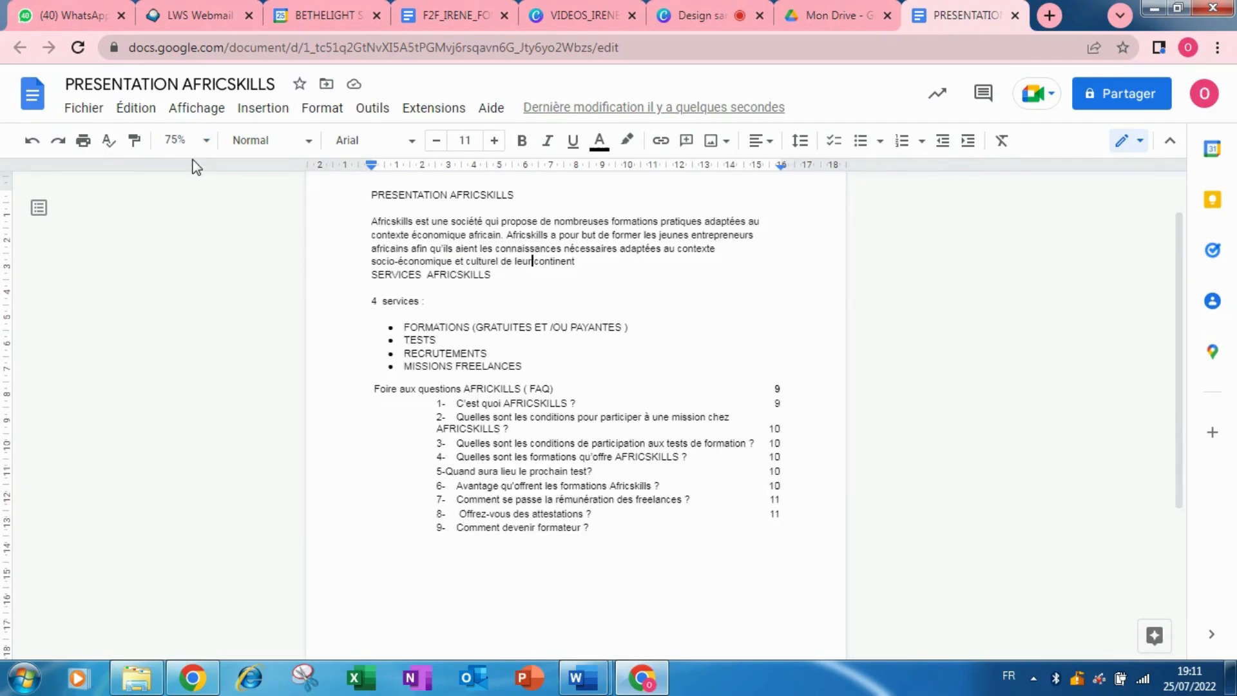
pyautogui.click(184, 140)
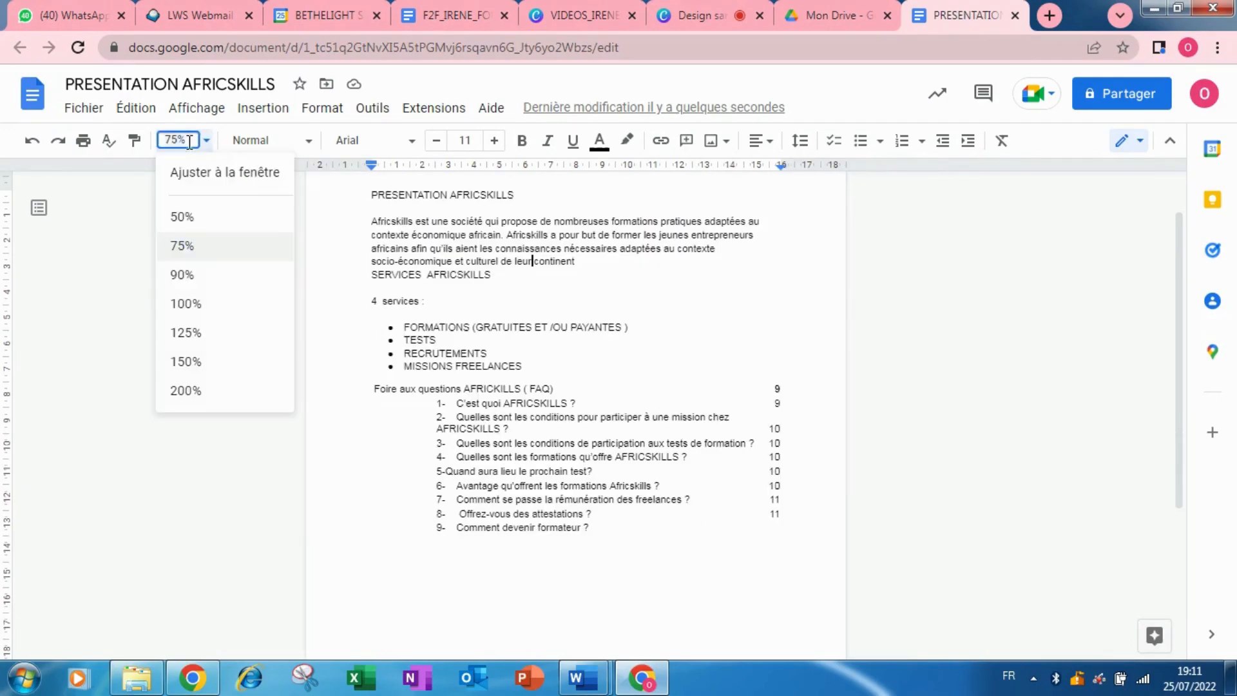
pyautogui.click(193, 361)
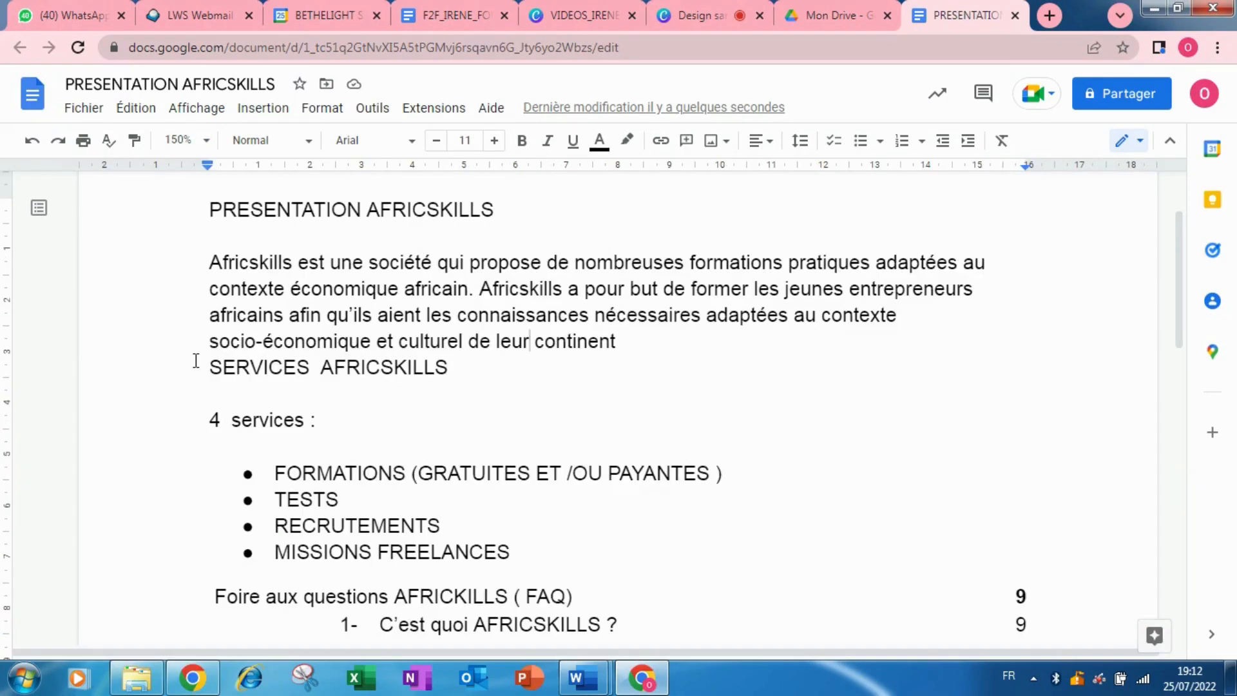
pyautogui.click(186, 141)
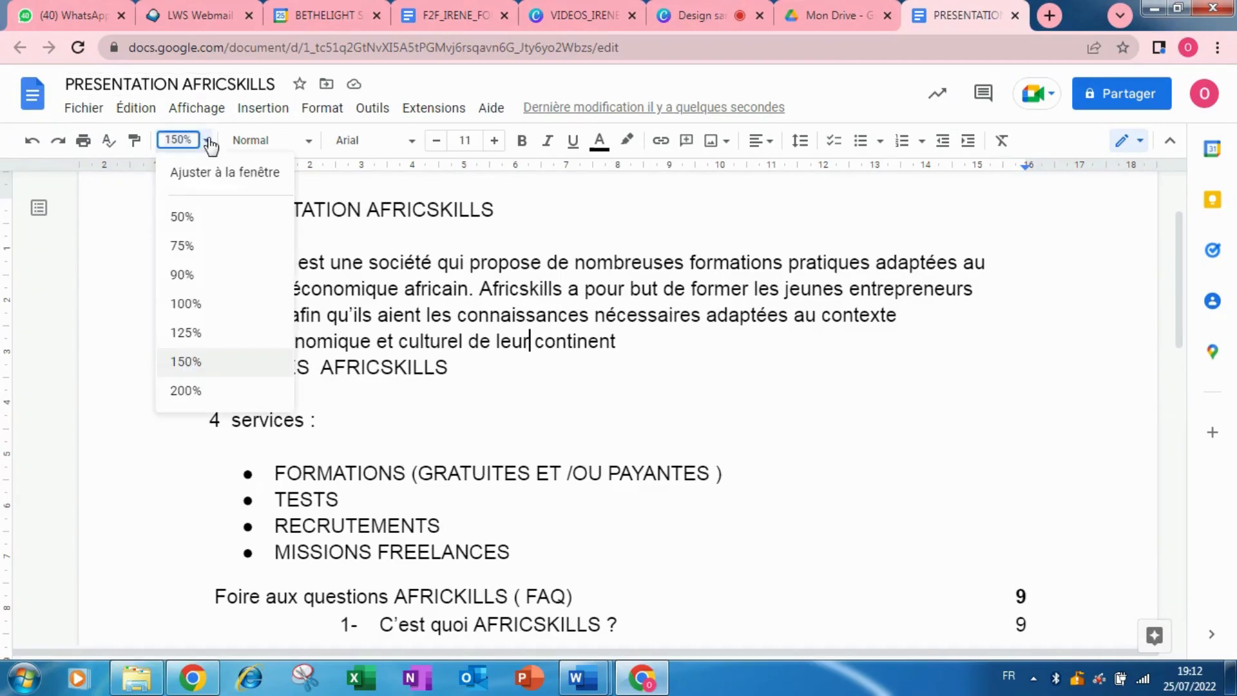
pyautogui.click(185, 306)
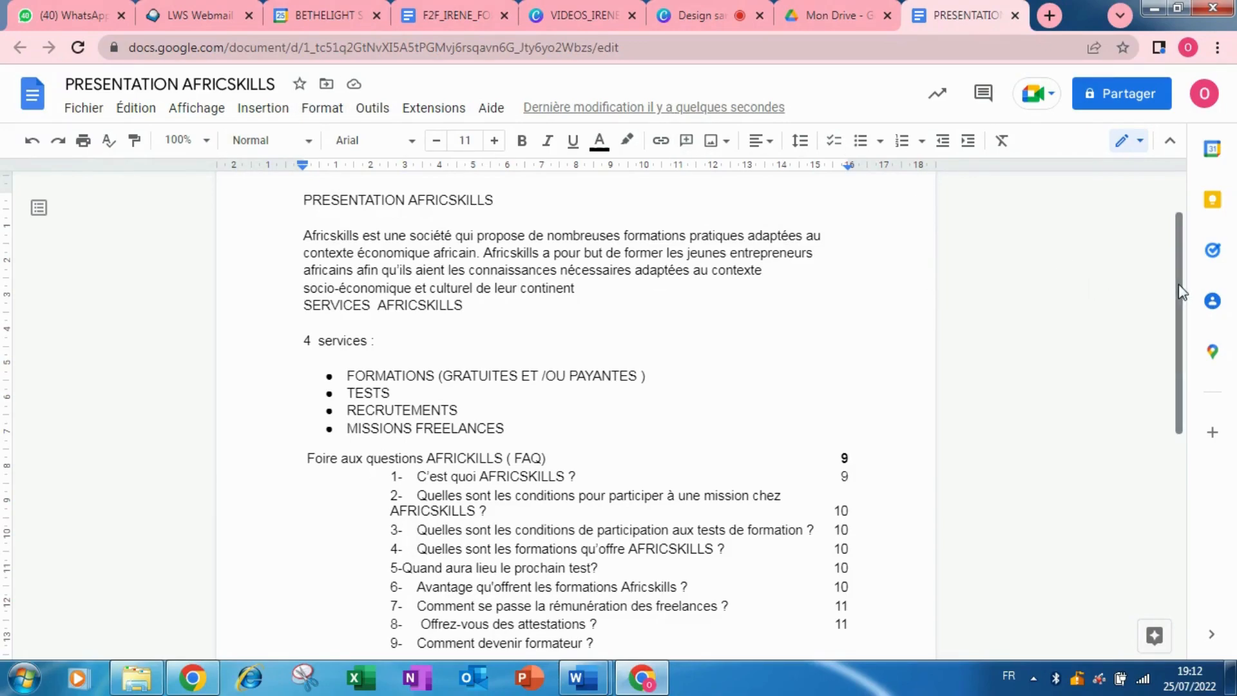
pyautogui.scroll(2, 1181, 291)
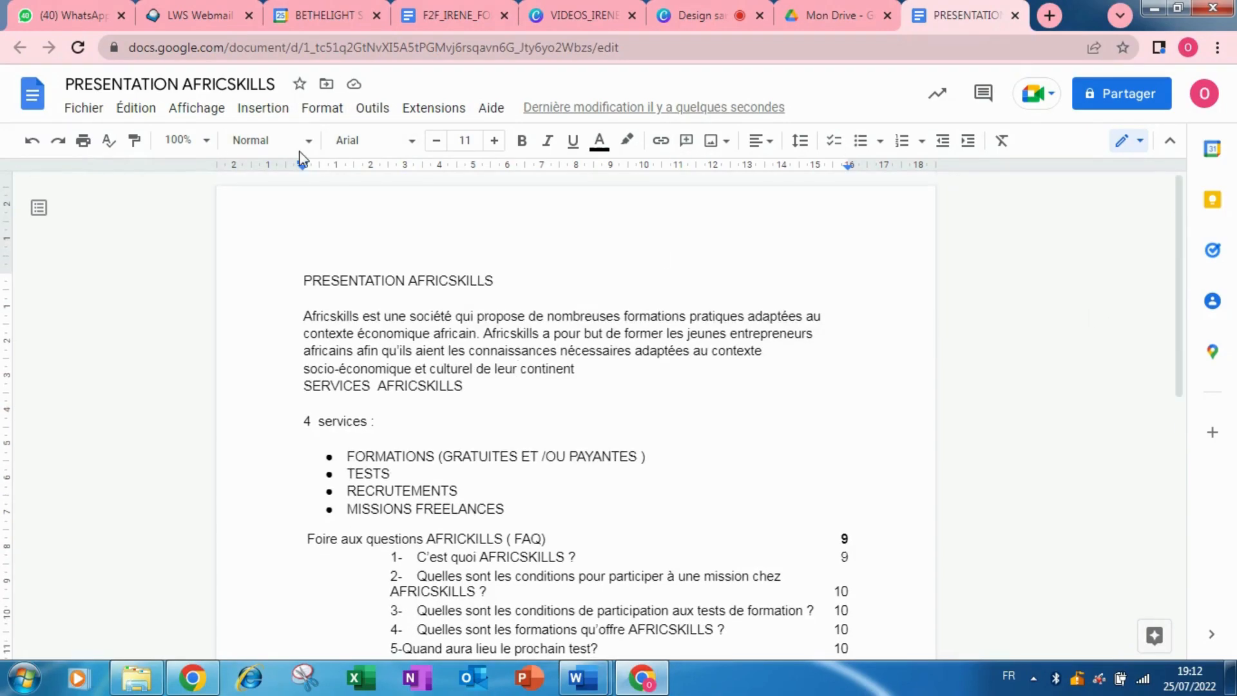
# Apply the Titre style to the PRESENTATION AFRICSKILLS line.
pyautogui.click(266, 143)
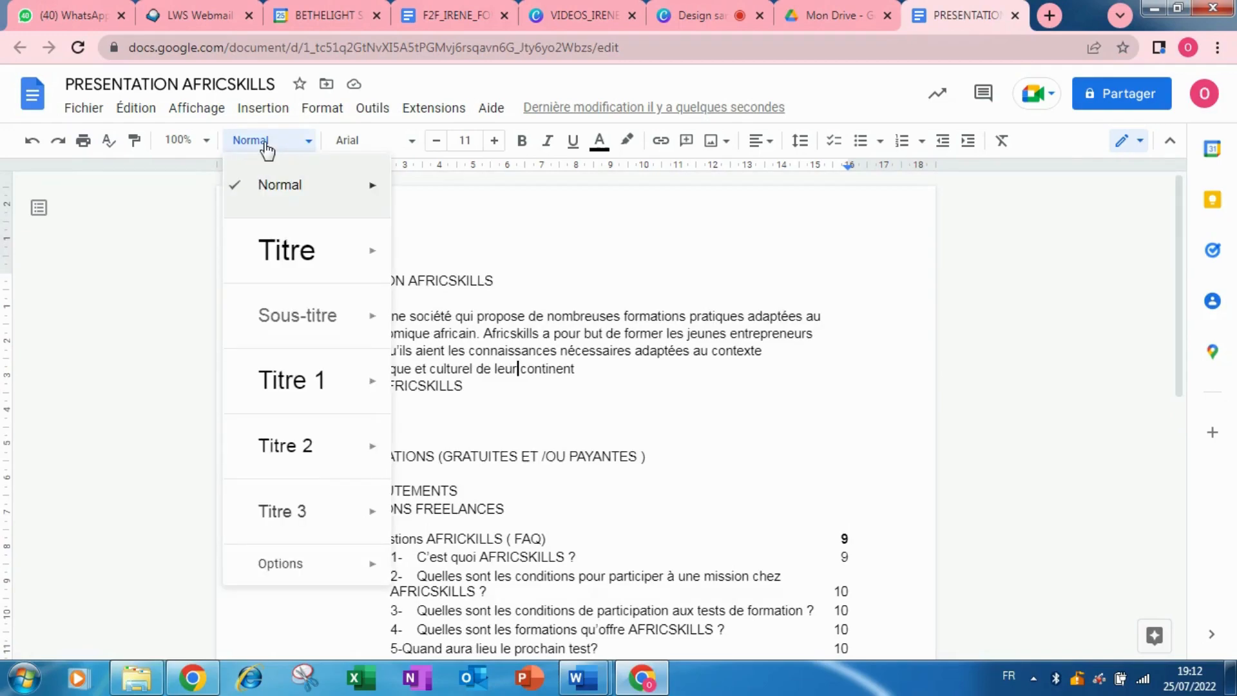
pyautogui.moveTo(304, 256)
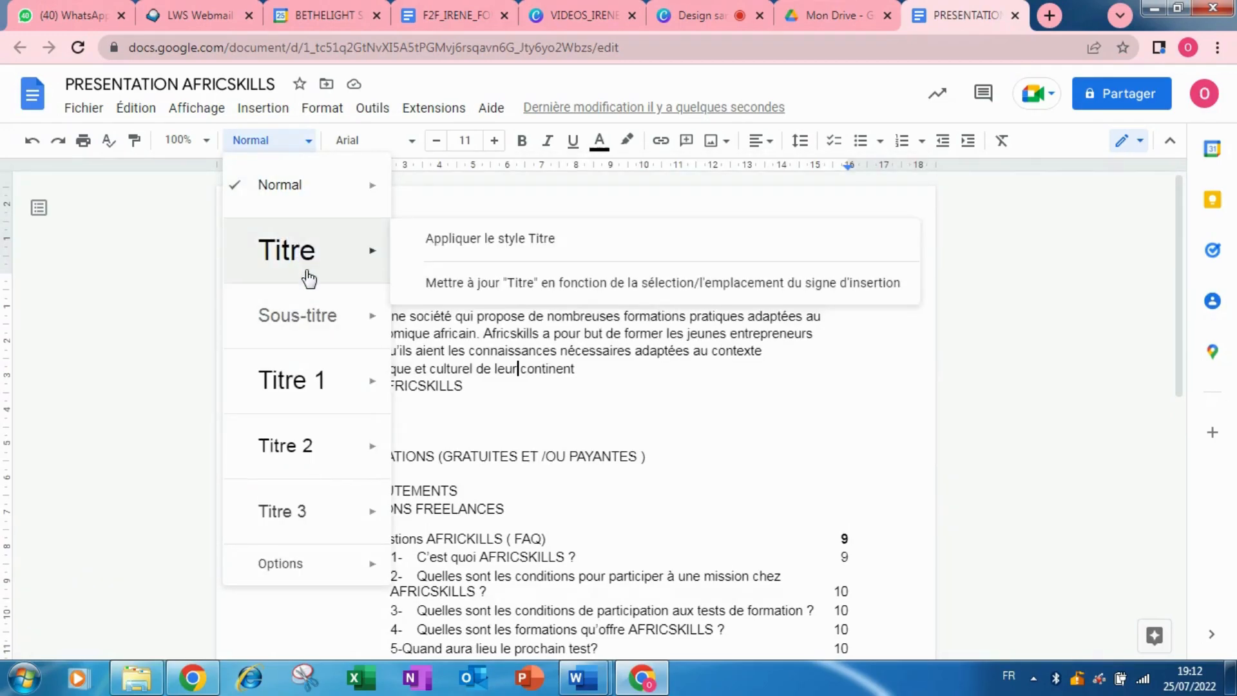
pyautogui.moveTo(318, 318)
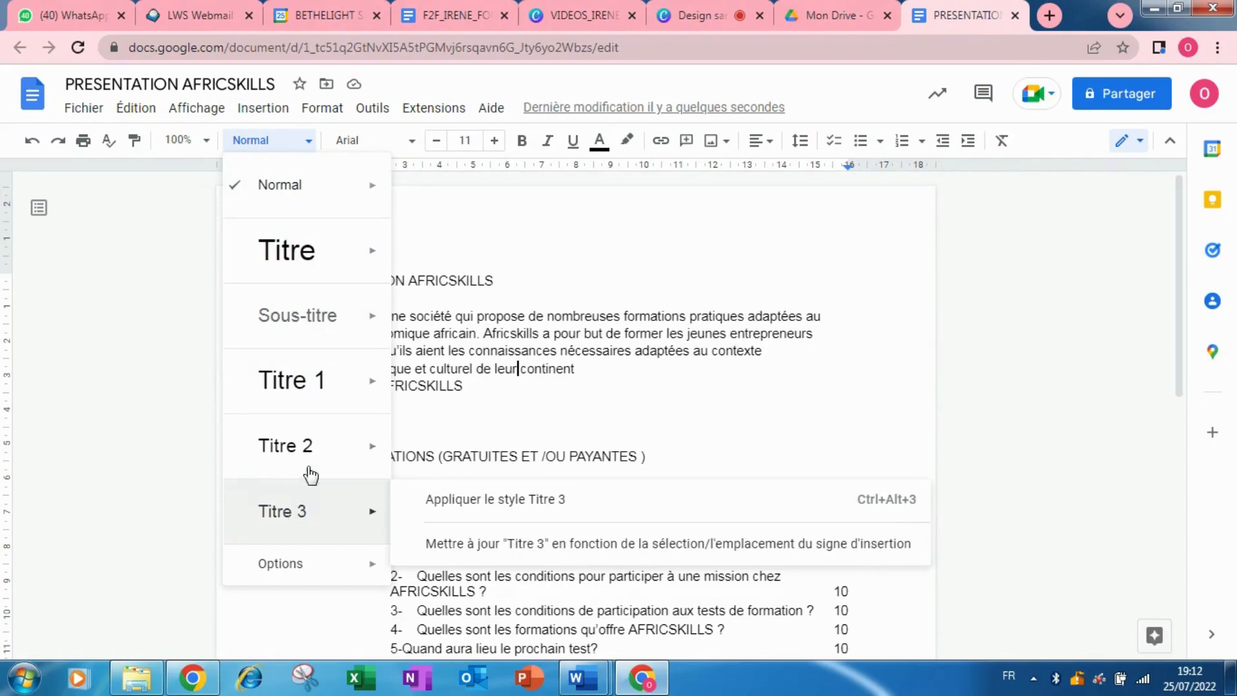
pyautogui.click(604, 260)
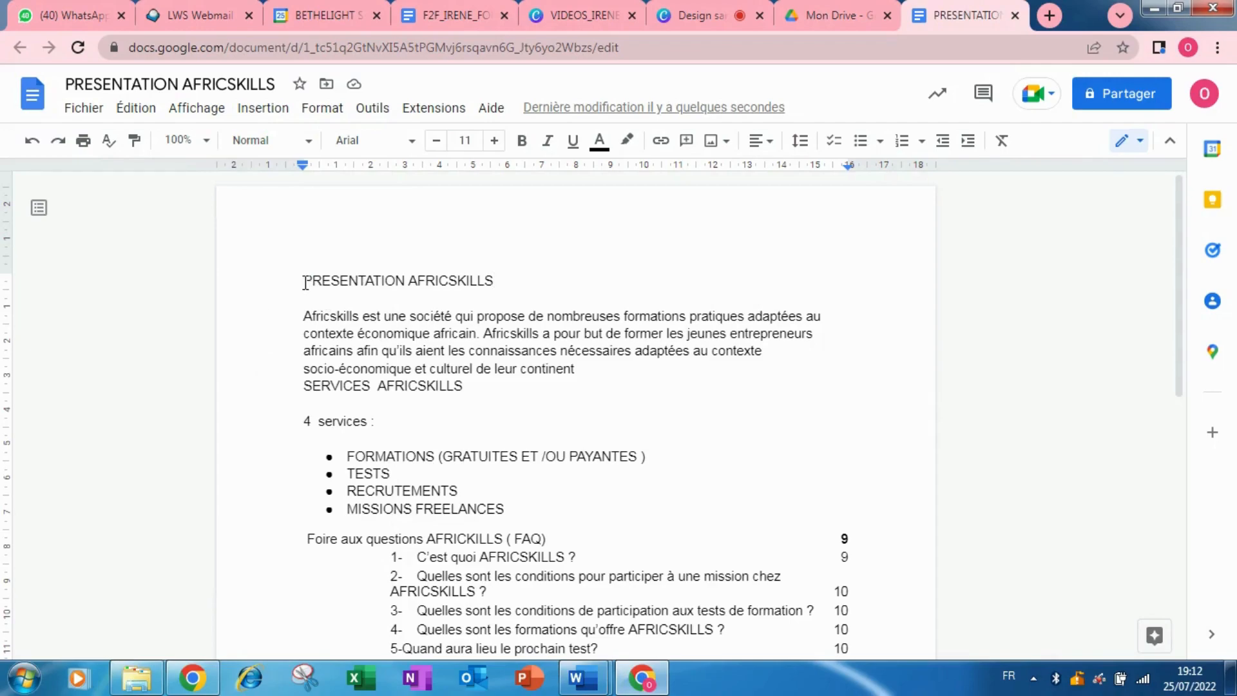
pyautogui.moveTo(304, 281); pyautogui.dragTo(540, 284)
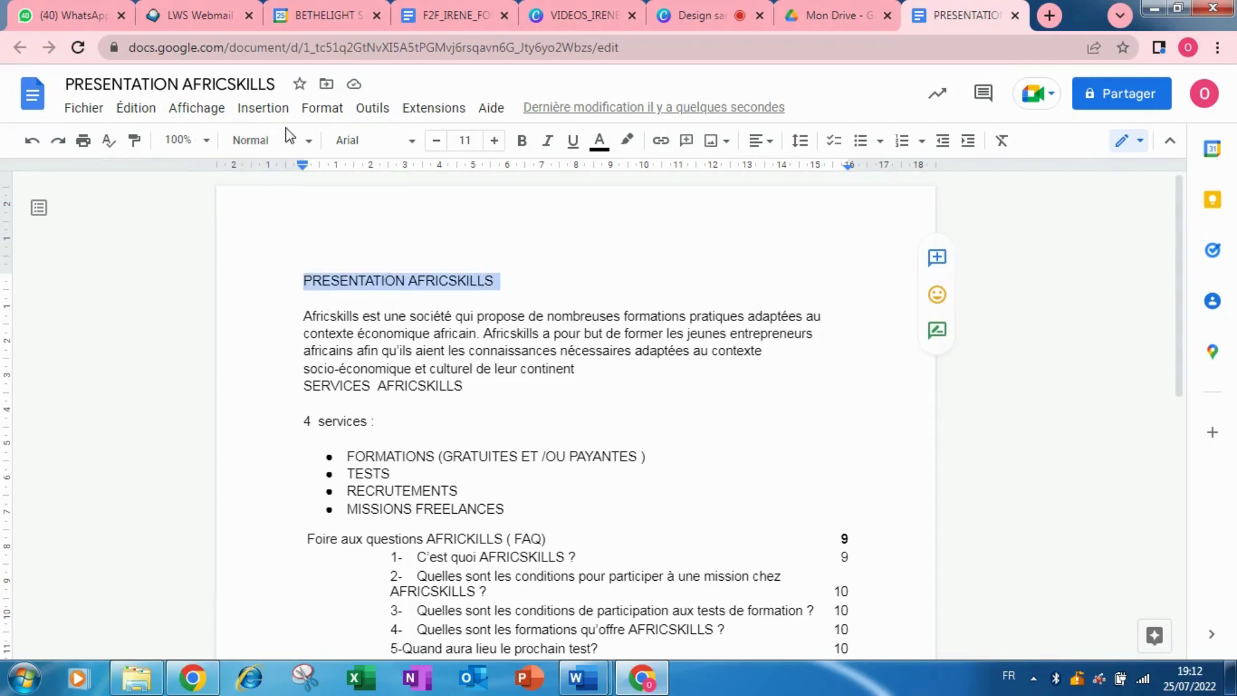
pyautogui.click(307, 141)
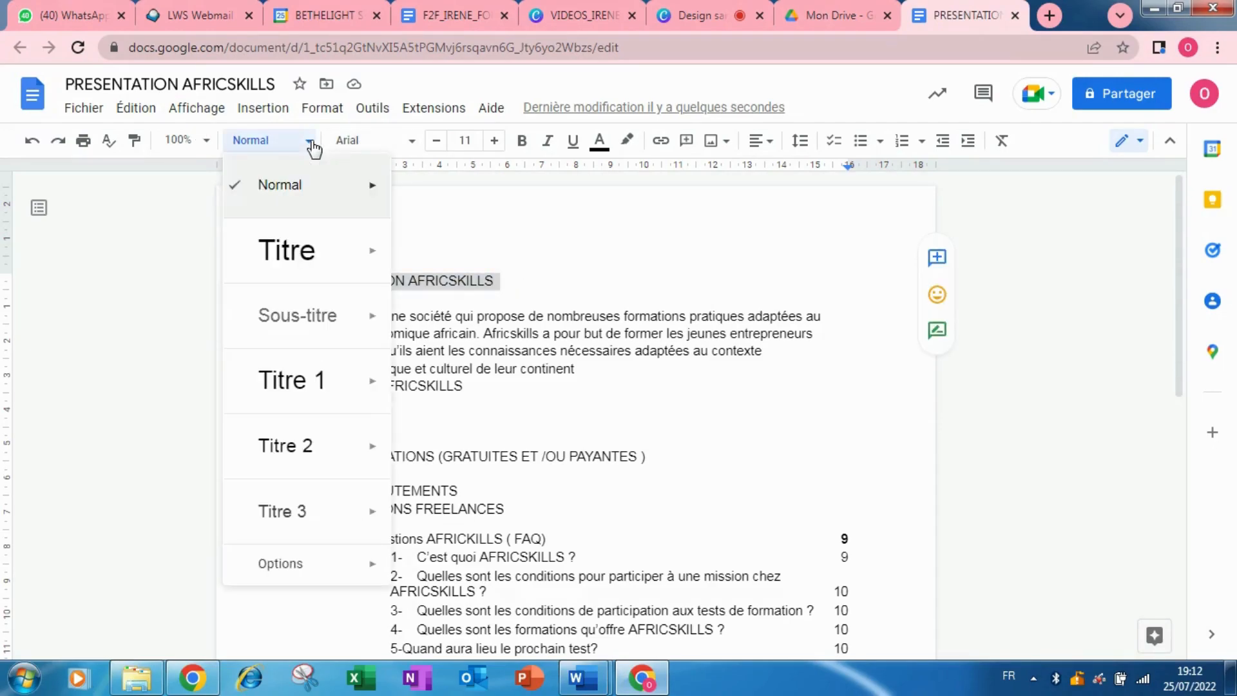
pyautogui.click(270, 254)
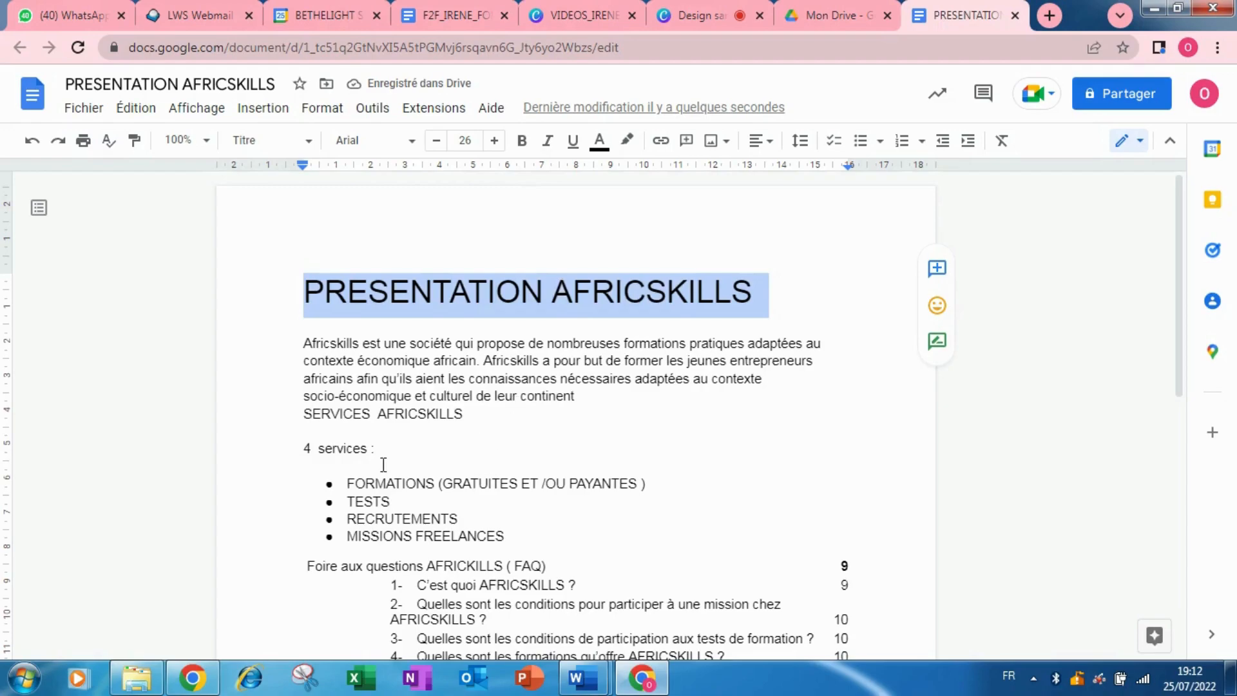
pyautogui.click(595, 398)
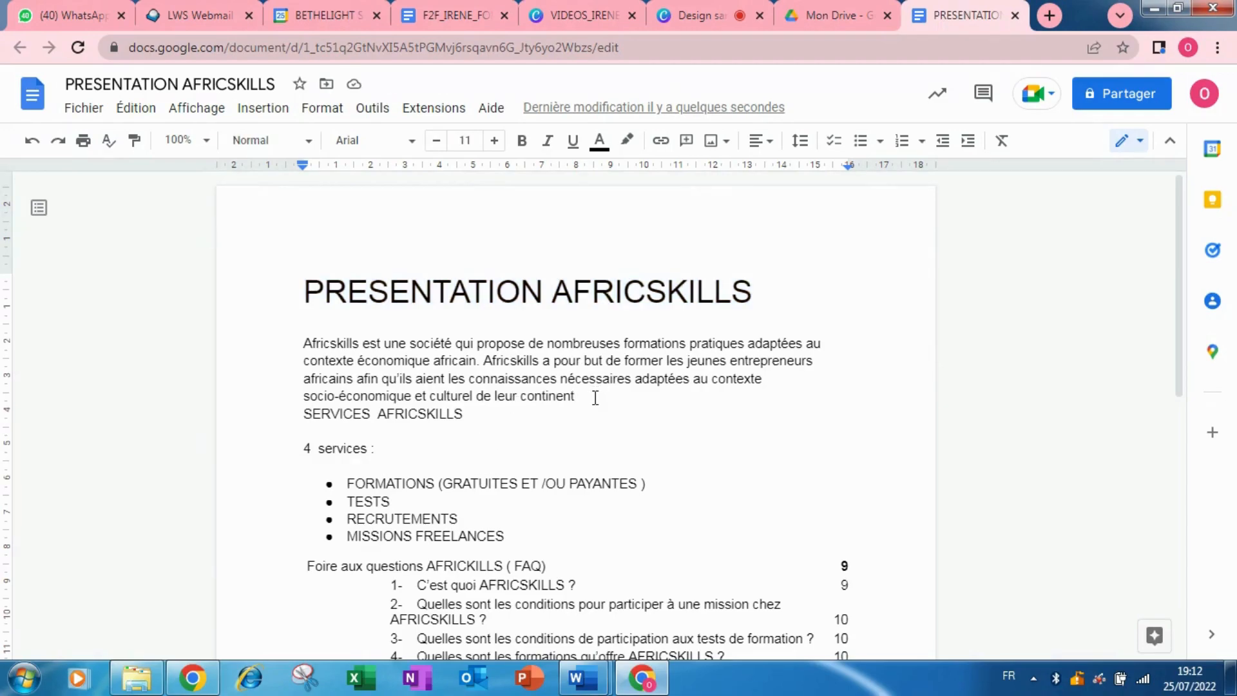
# Add a blank line before SERVICES AFRICSKILLS and type DEFINITION AFRICSKILLS above the introduction.
pyautogui.press('Return')
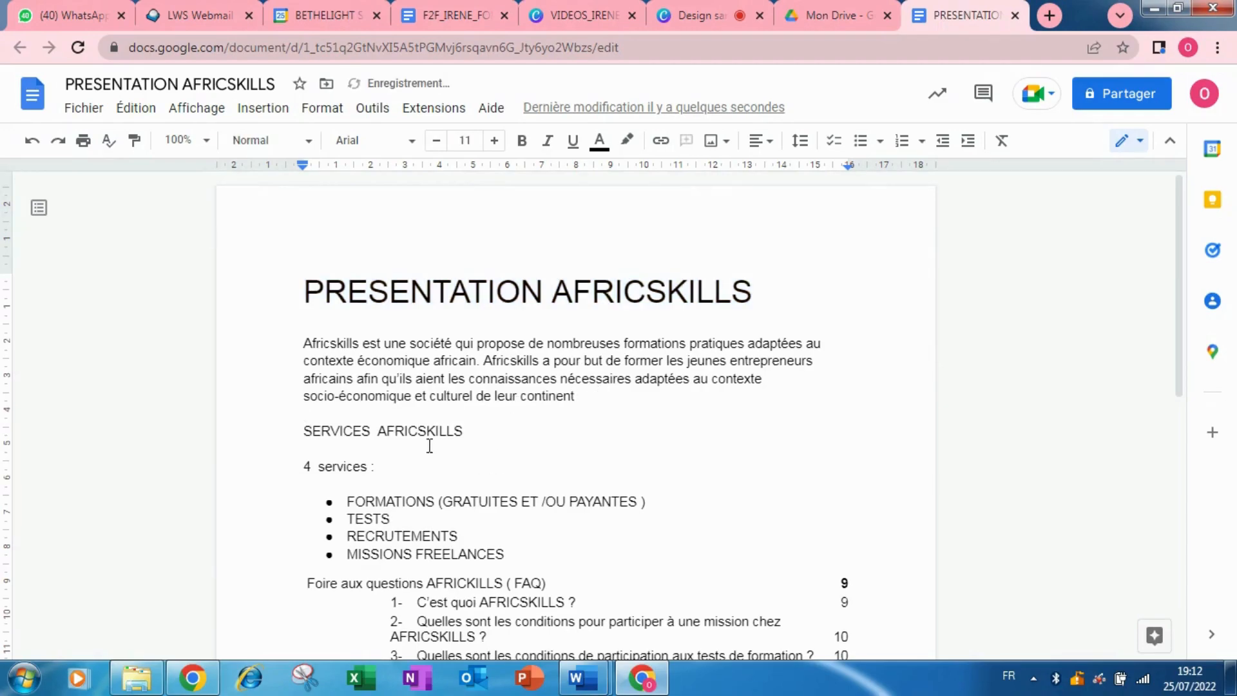
pyautogui.click(299, 435)
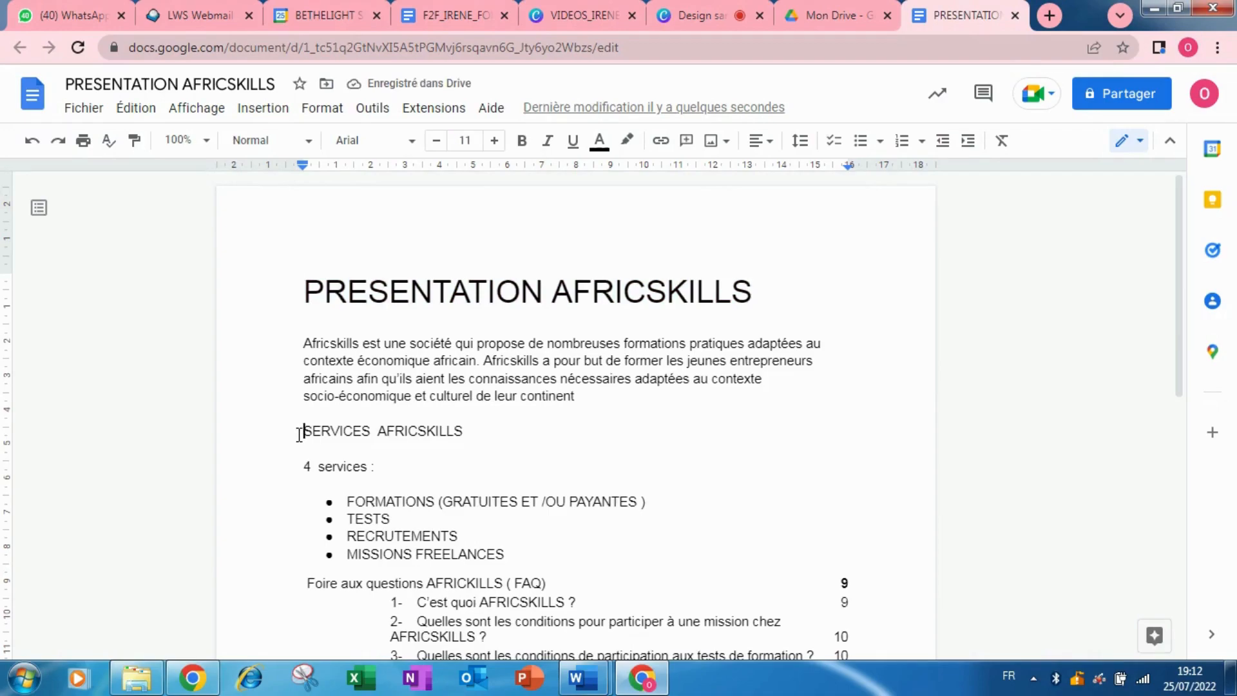
pyautogui.click(298, 349)
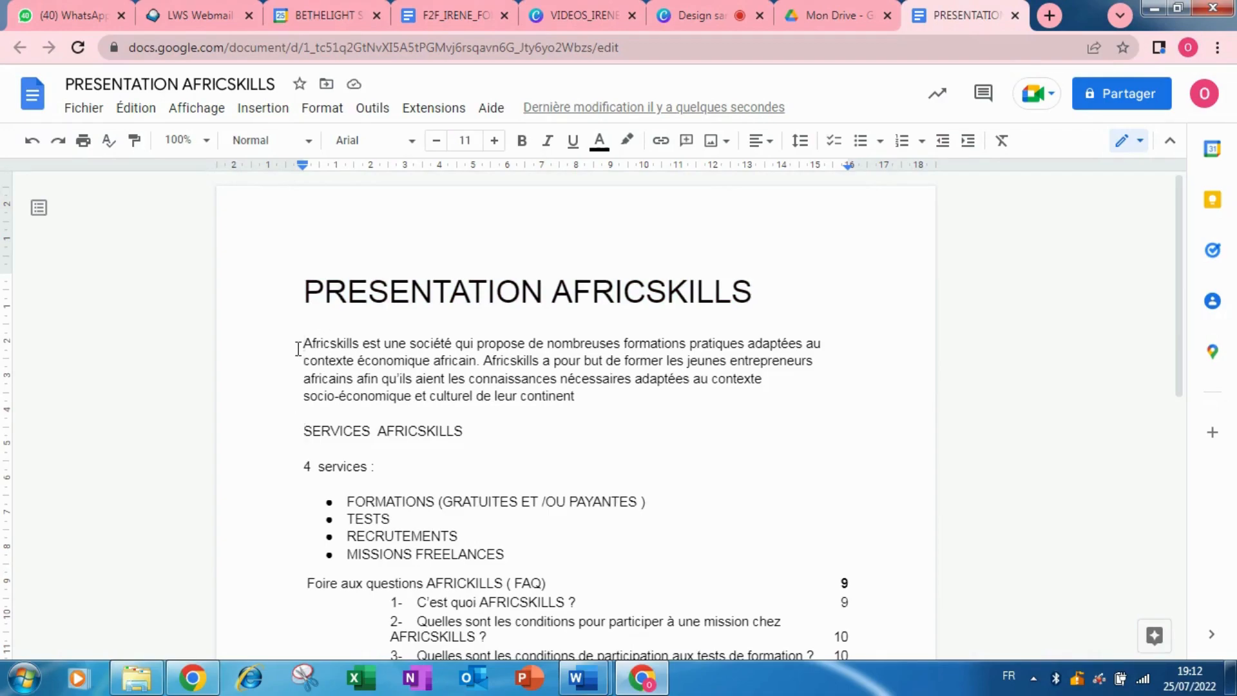
pyautogui.press('Return')
pyautogui.write('DEFINI')
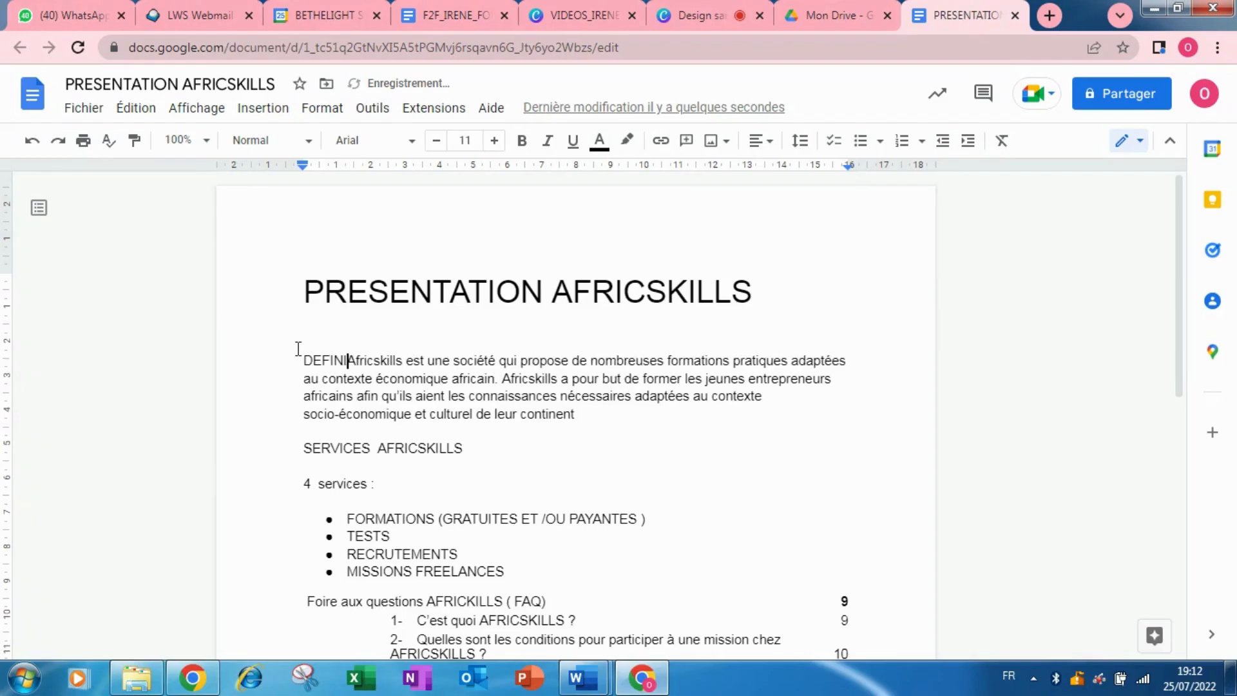
pyautogui.write('TION AFRICSKILLS')
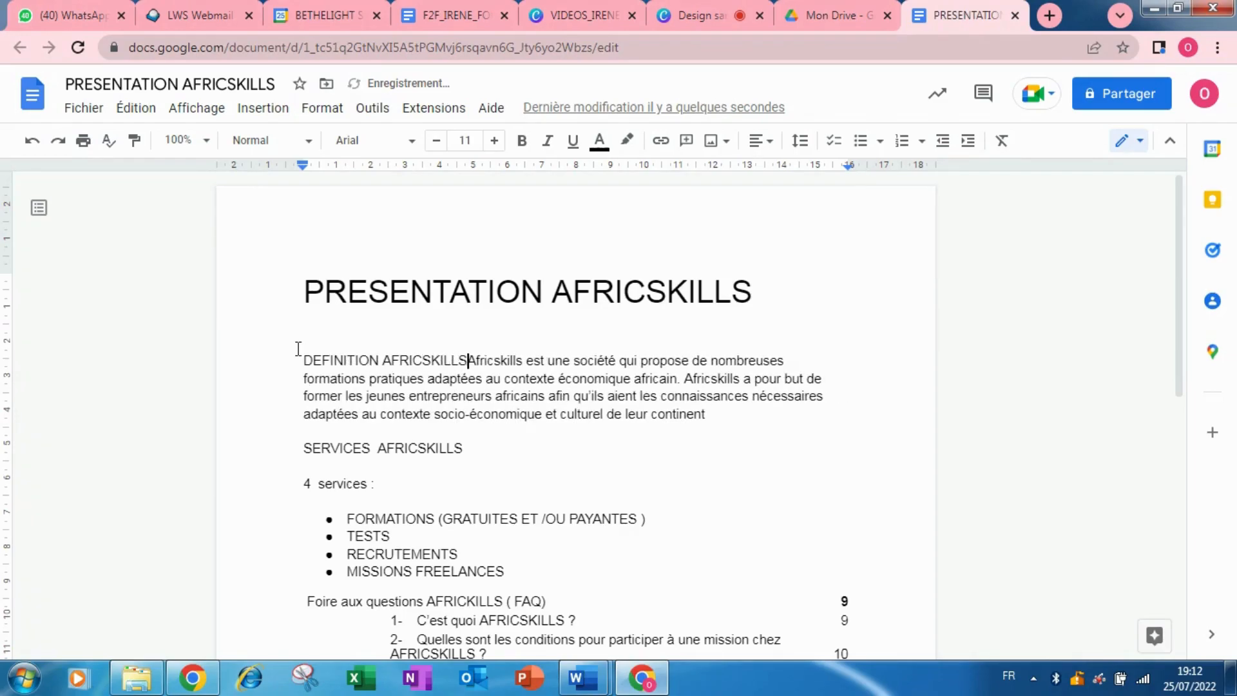
# Put DEFINITION AFRICSKILLS on its own line and style it Titre 1.
pyautogui.press('Return')
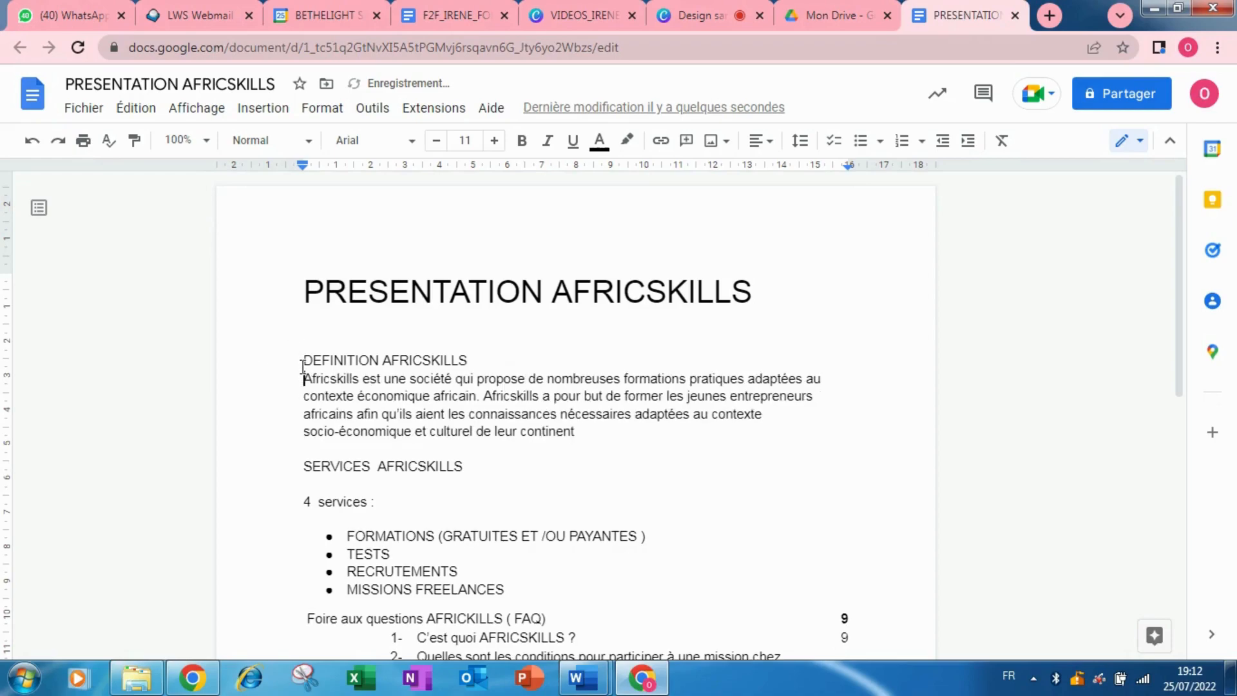
pyautogui.keyDown('shift'); pyautogui.click(475, 354); pyautogui.keyUp('shift')
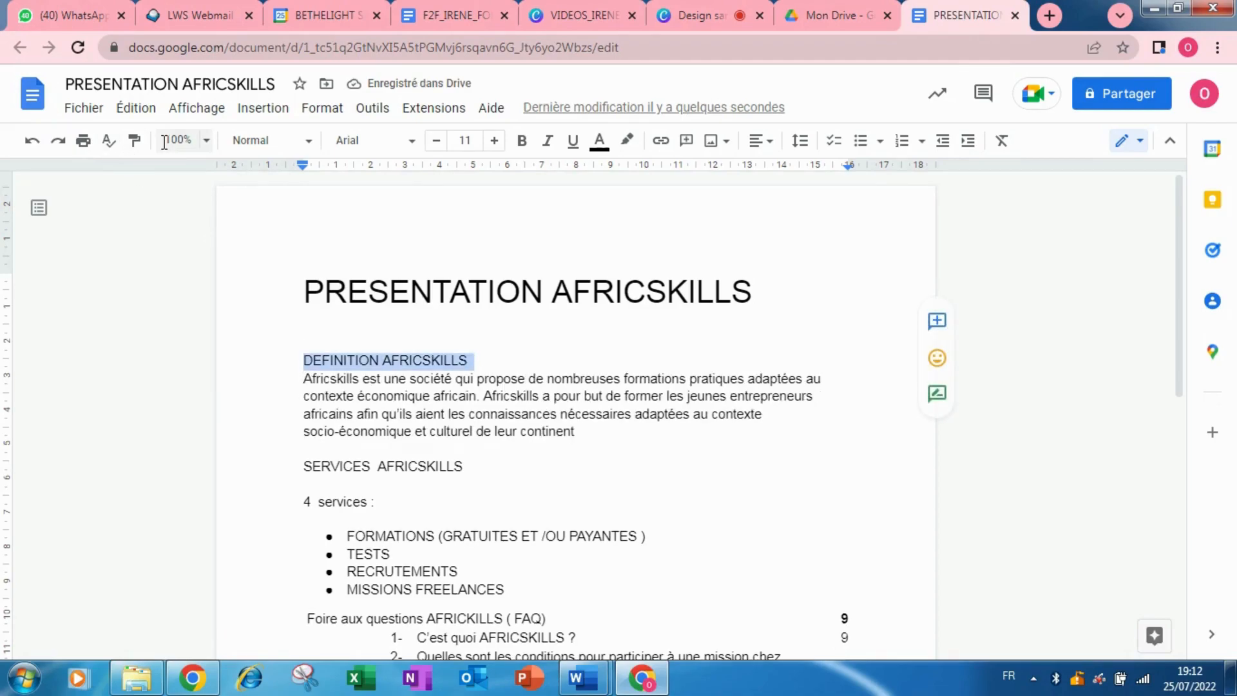
pyautogui.click(274, 138)
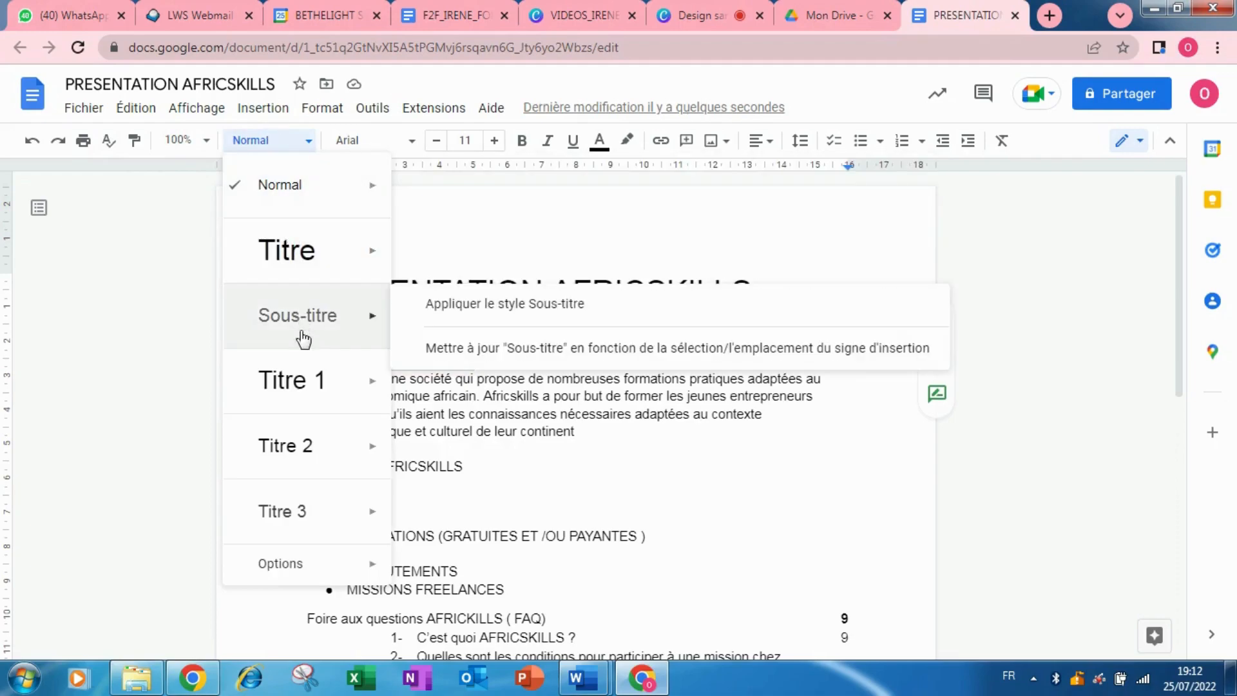
pyautogui.click(308, 393)
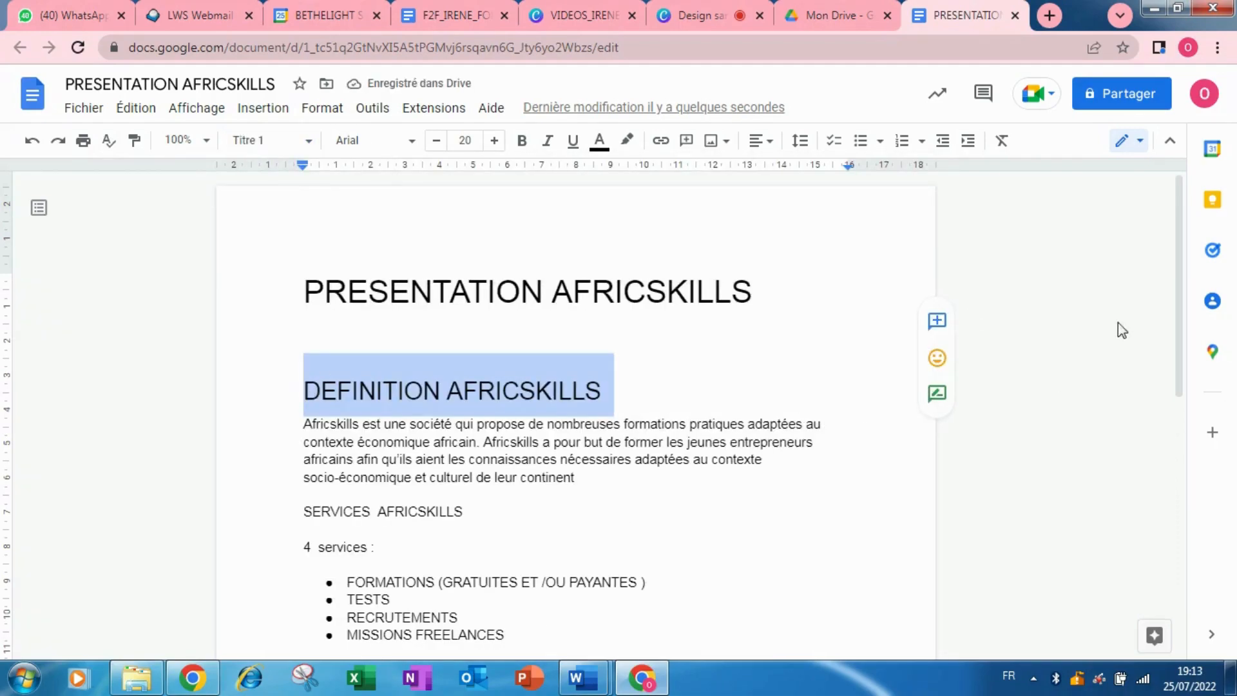
pyautogui.moveTo(1177, 261); pyautogui.dragTo(1185, 322)
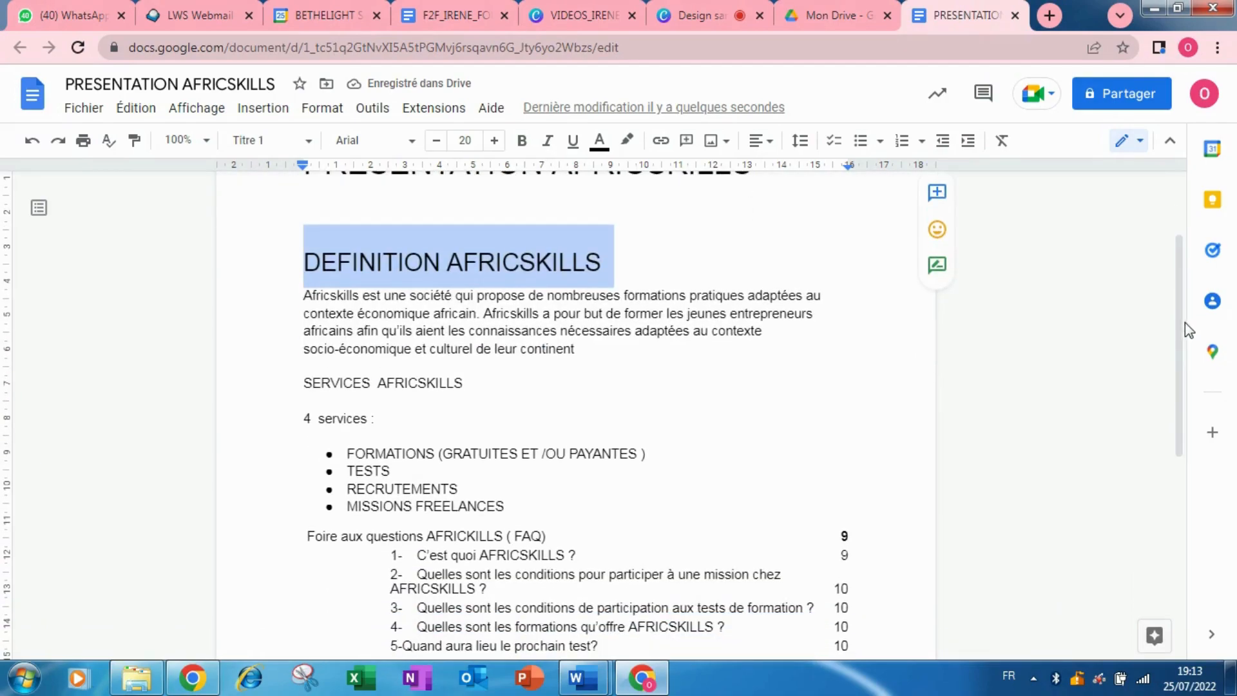
# Style the SERVICES AFRICSKILLS line as Titre 2.
pyautogui.click(297, 381)
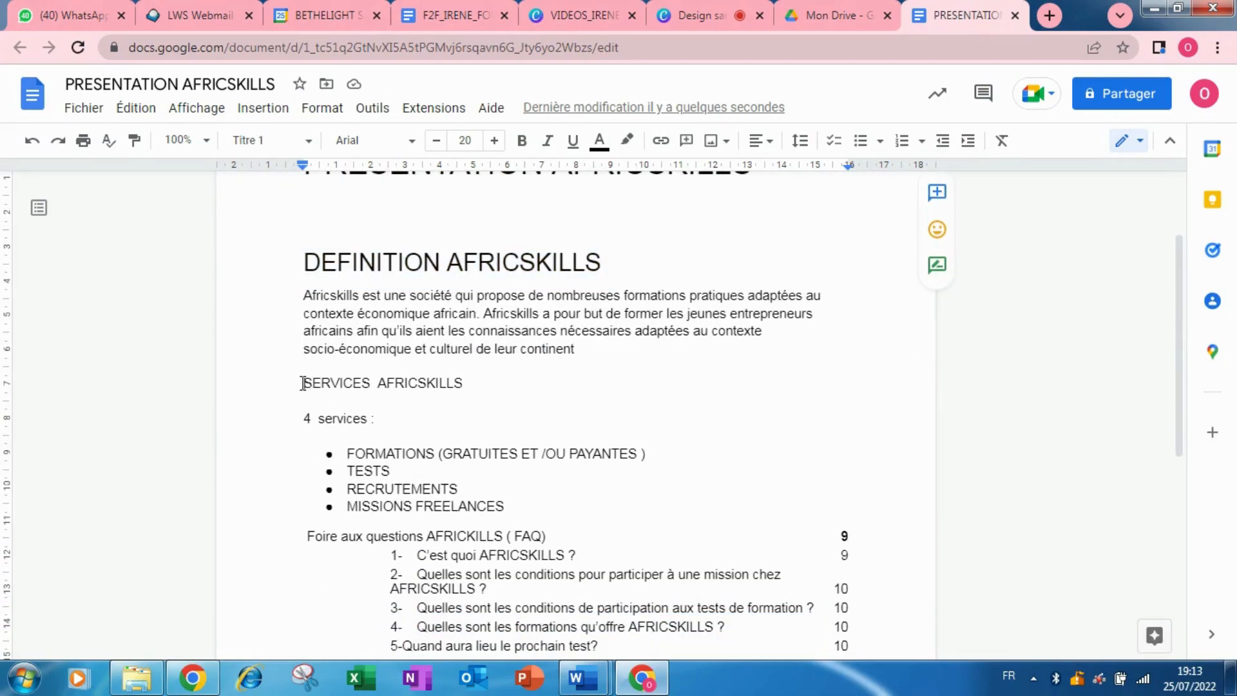
pyautogui.keyDown('shift'); pyautogui.click(486, 379); pyautogui.keyUp('shift')
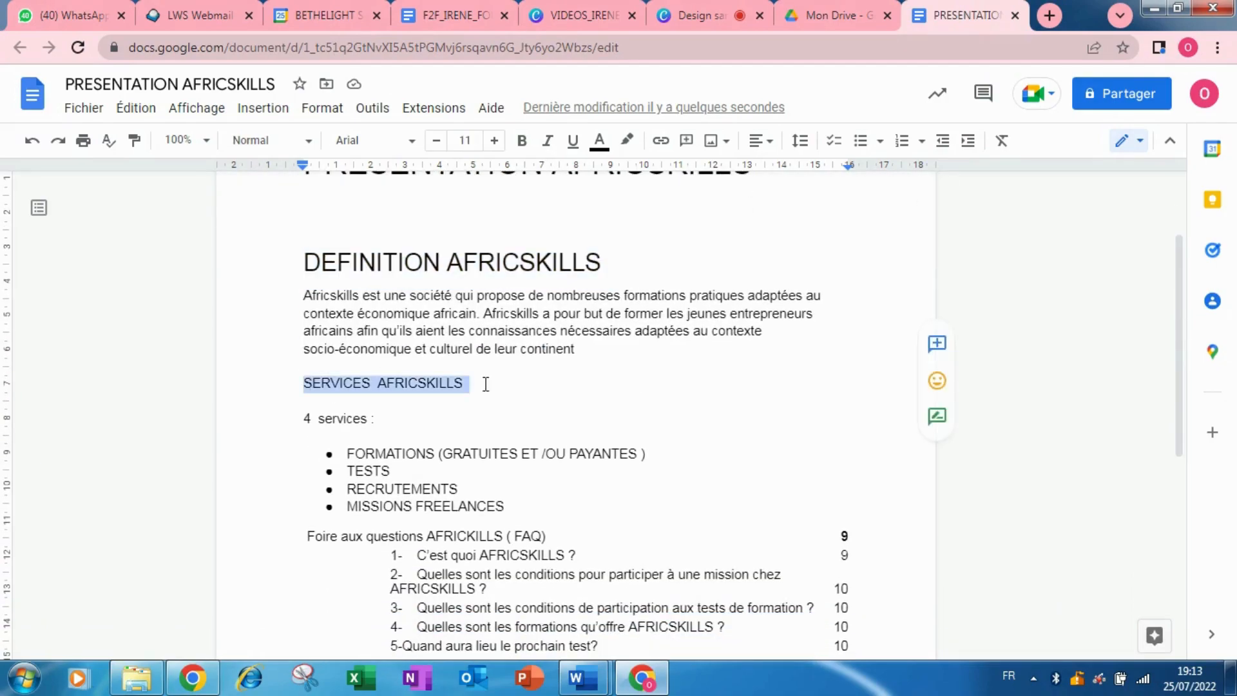
pyautogui.click(282, 141)
pyautogui.click(284, 443)
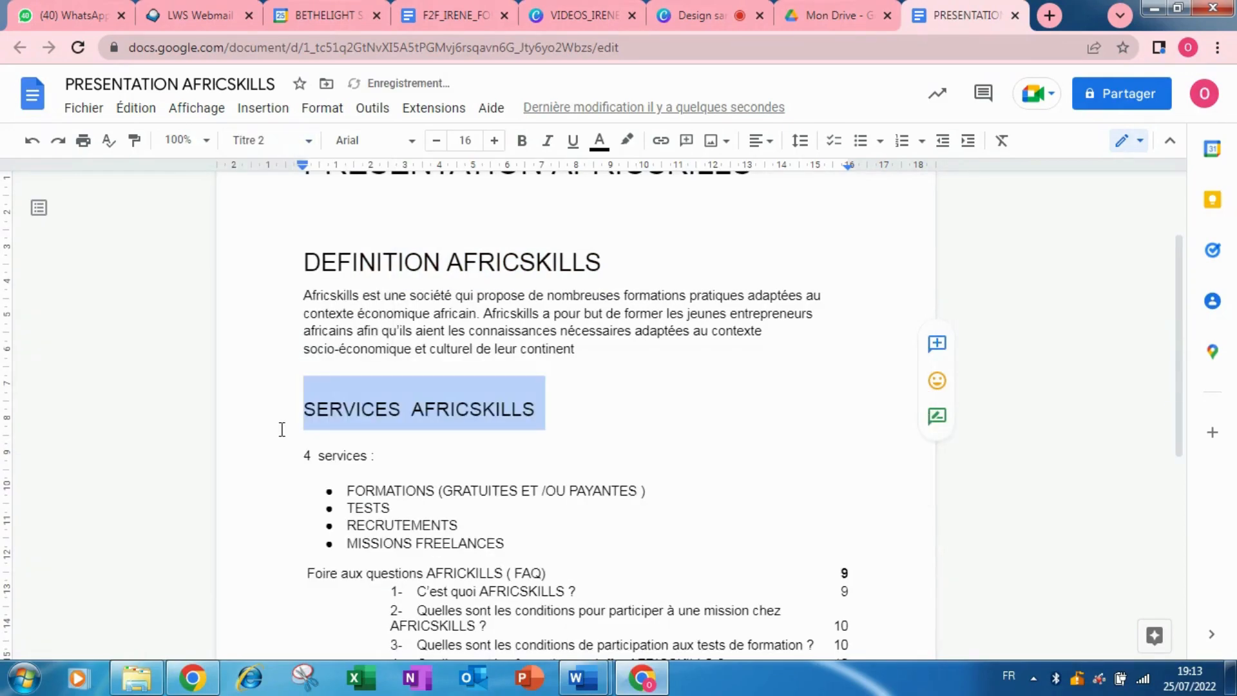
pyautogui.moveTo(1181, 293); pyautogui.dragTo(1183, 351)
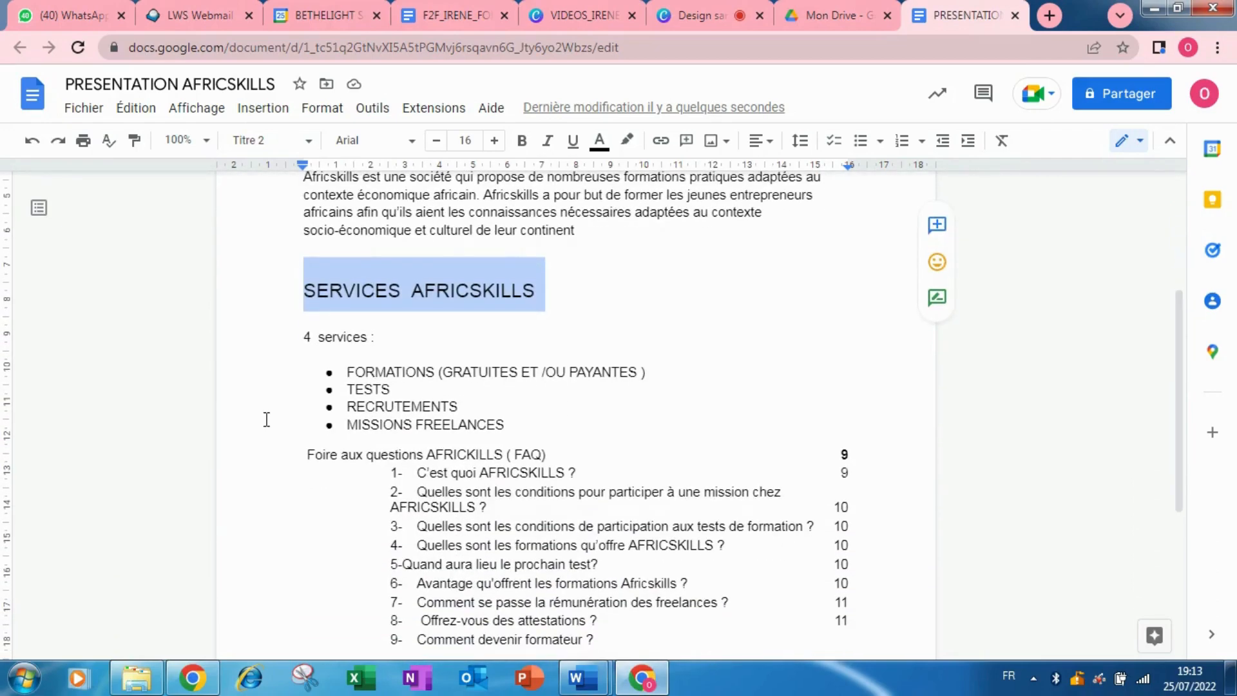
# Style the '4 services :' line as Titre 3.
pyautogui.moveTo(299, 342); pyautogui.dragTo(375, 338)
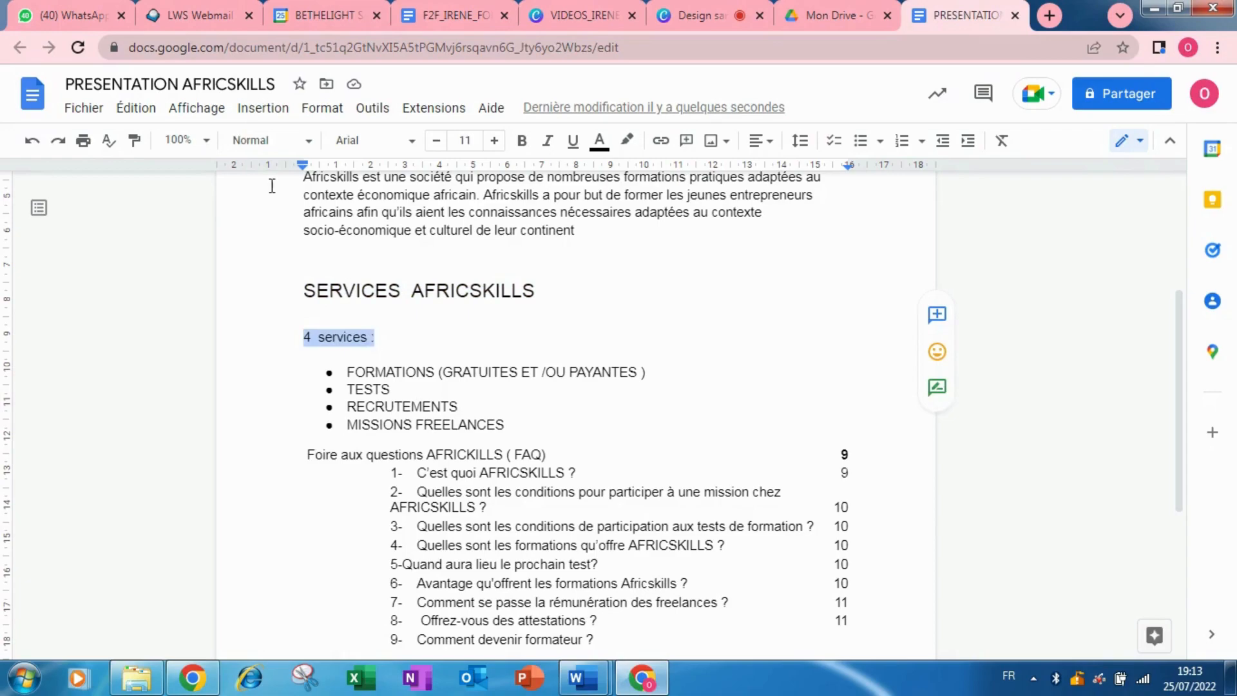
pyautogui.click(274, 157)
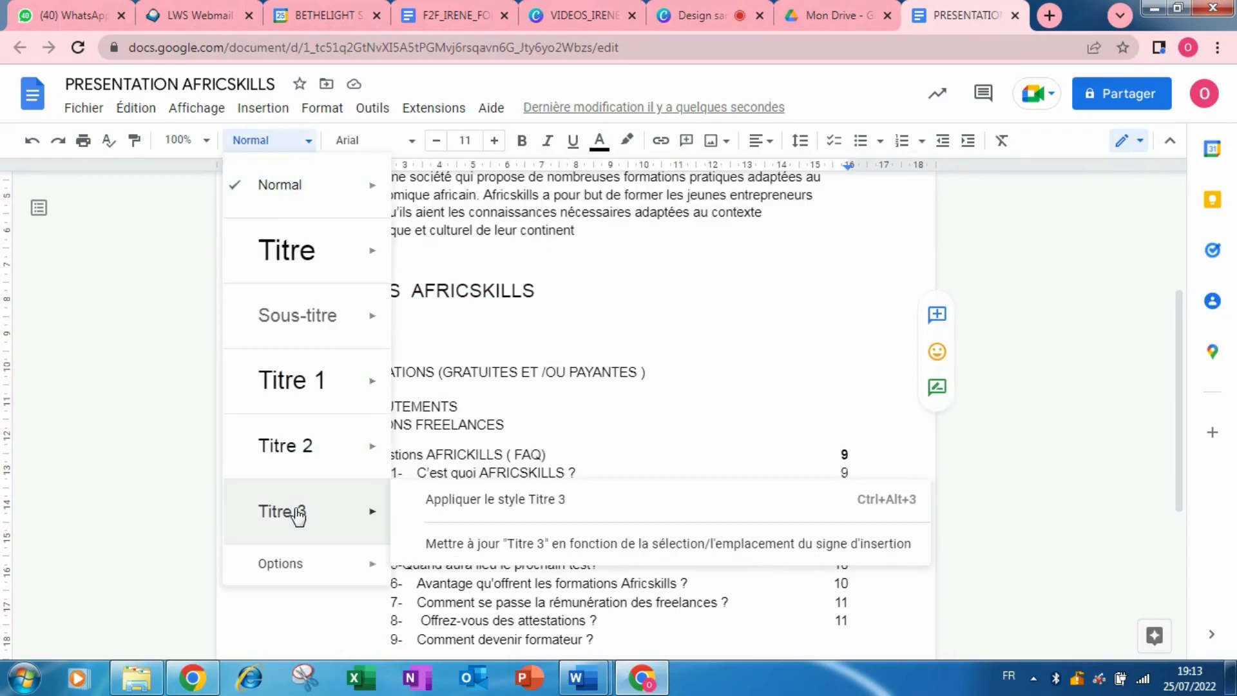
pyautogui.click(287, 510)
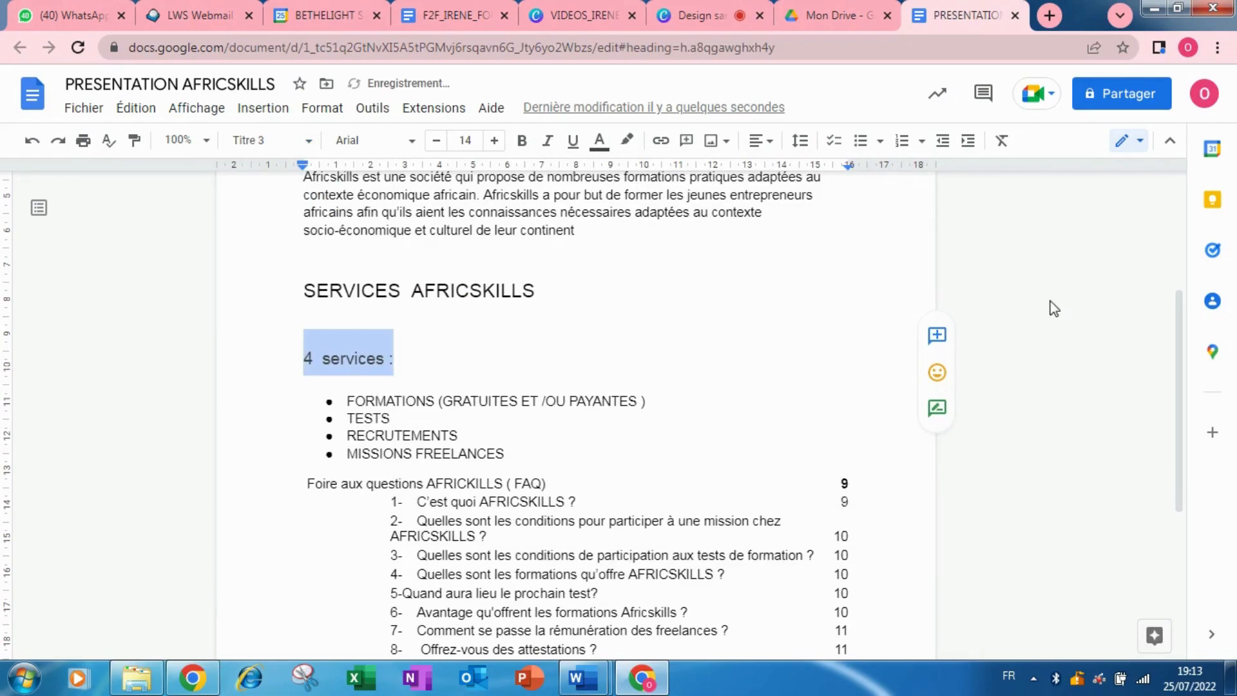
pyautogui.moveTo(1181, 335); pyautogui.dragTo(1159, 162)
pyautogui.moveTo(1182, 243); pyautogui.dragTo(1187, 304)
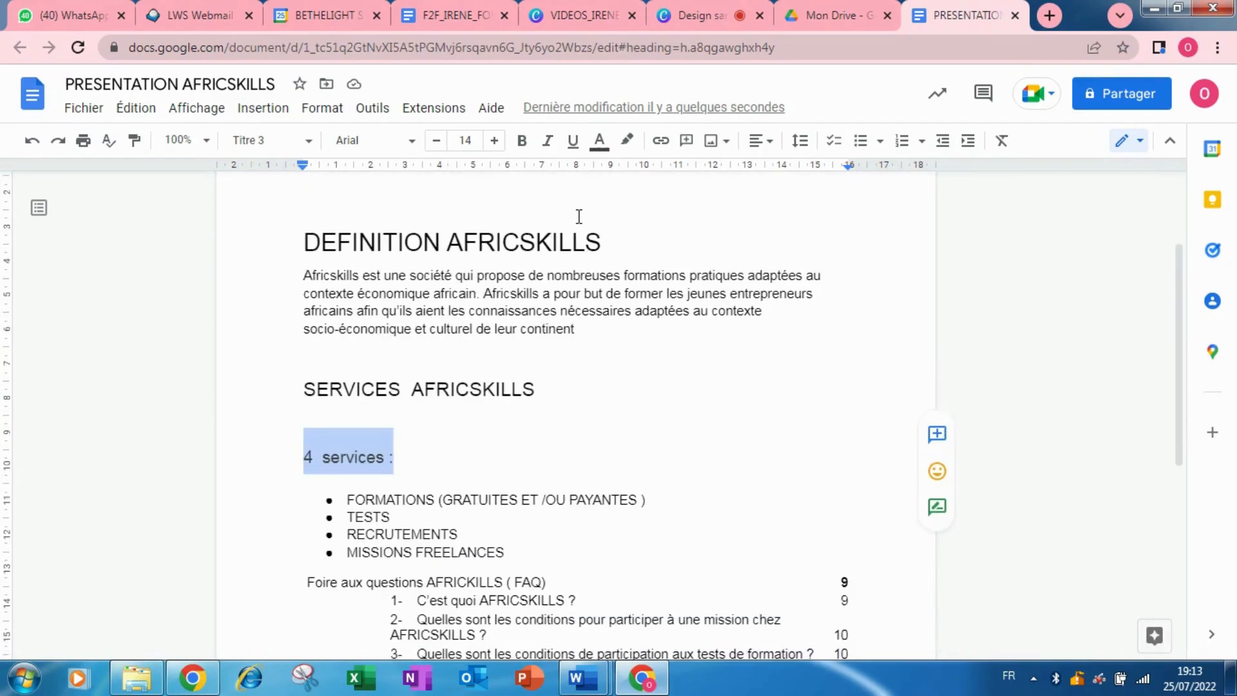
pyautogui.click(310, 141)
pyautogui.moveTo(341, 369)
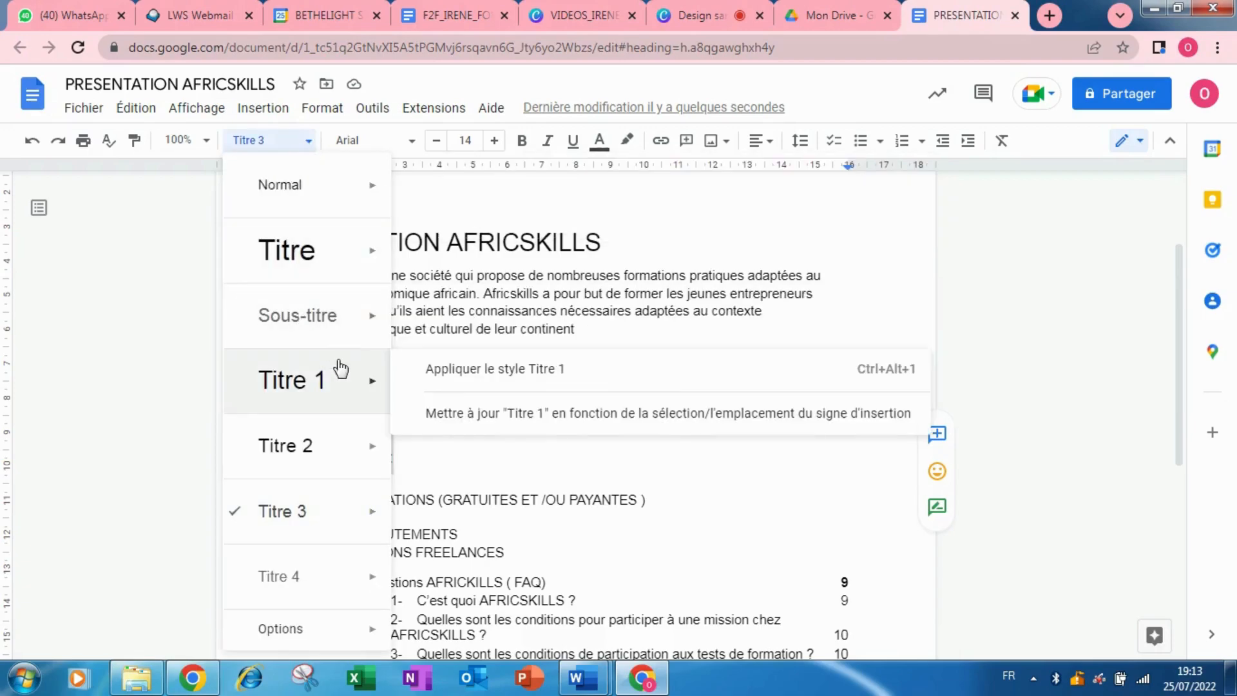
pyautogui.click(733, 479)
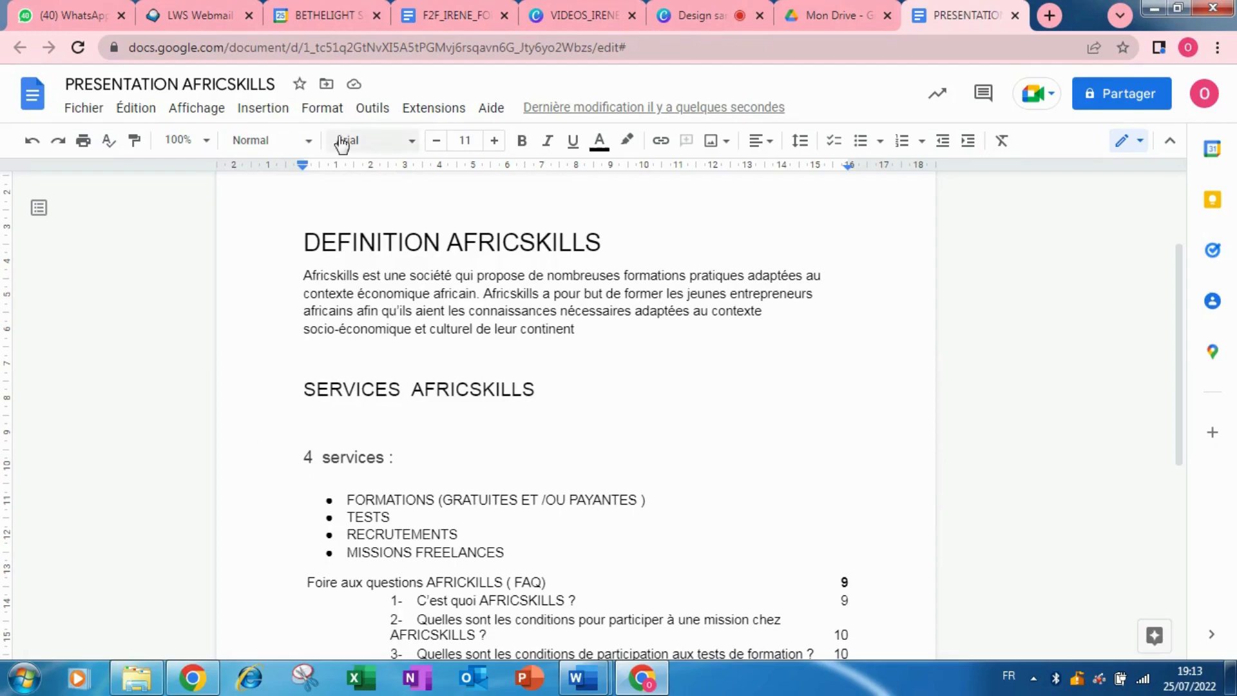
# Change the text from DEFINITION through SERVICES AFRICSKILLS to Calibri.
pyautogui.moveTo(303, 235); pyautogui.dragTo(500, 419)
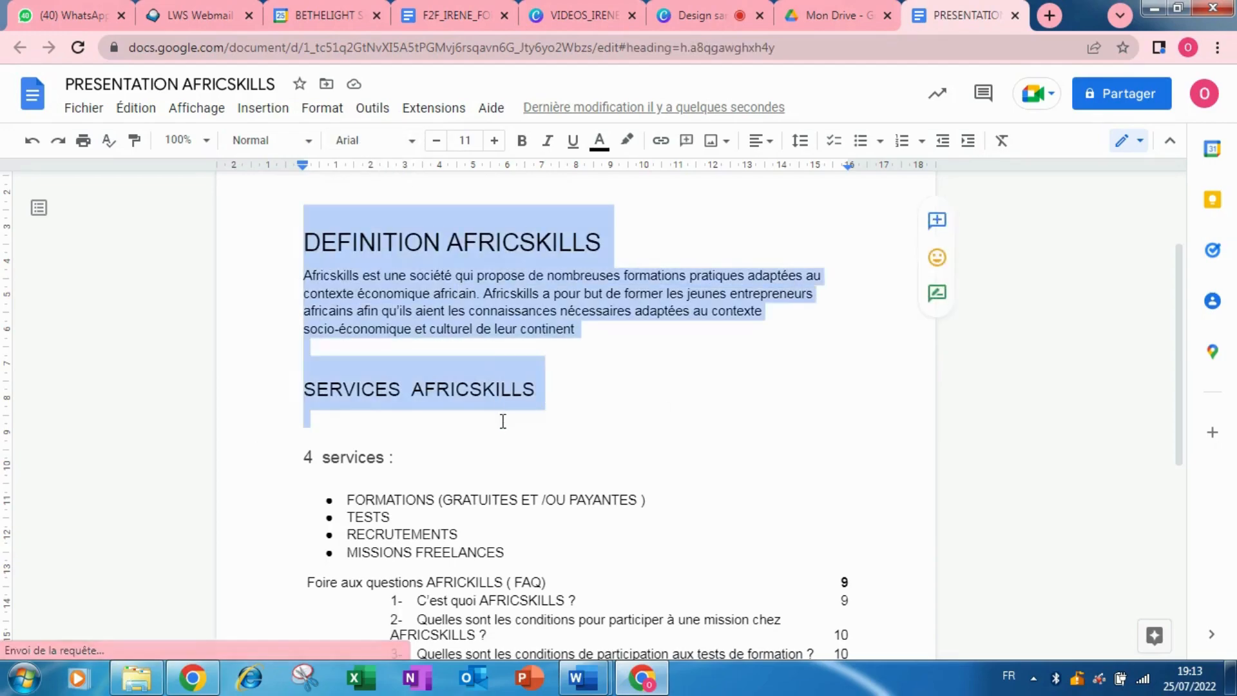
pyautogui.click(413, 141)
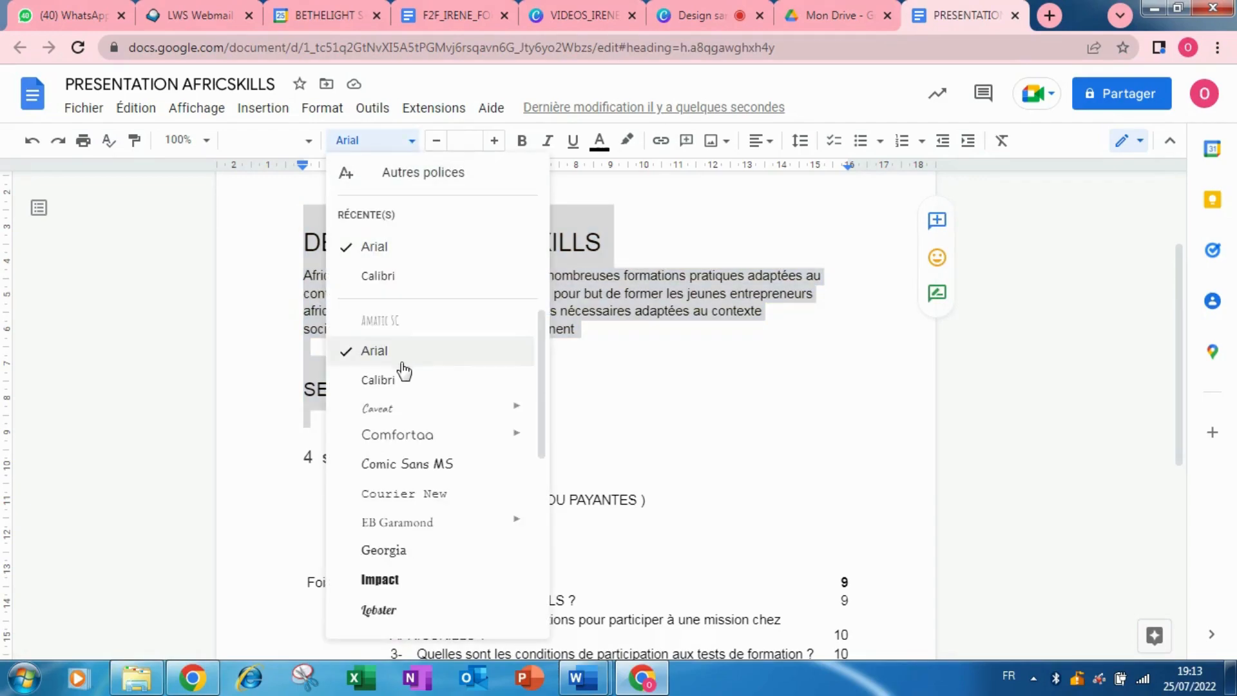
pyautogui.click(398, 277)
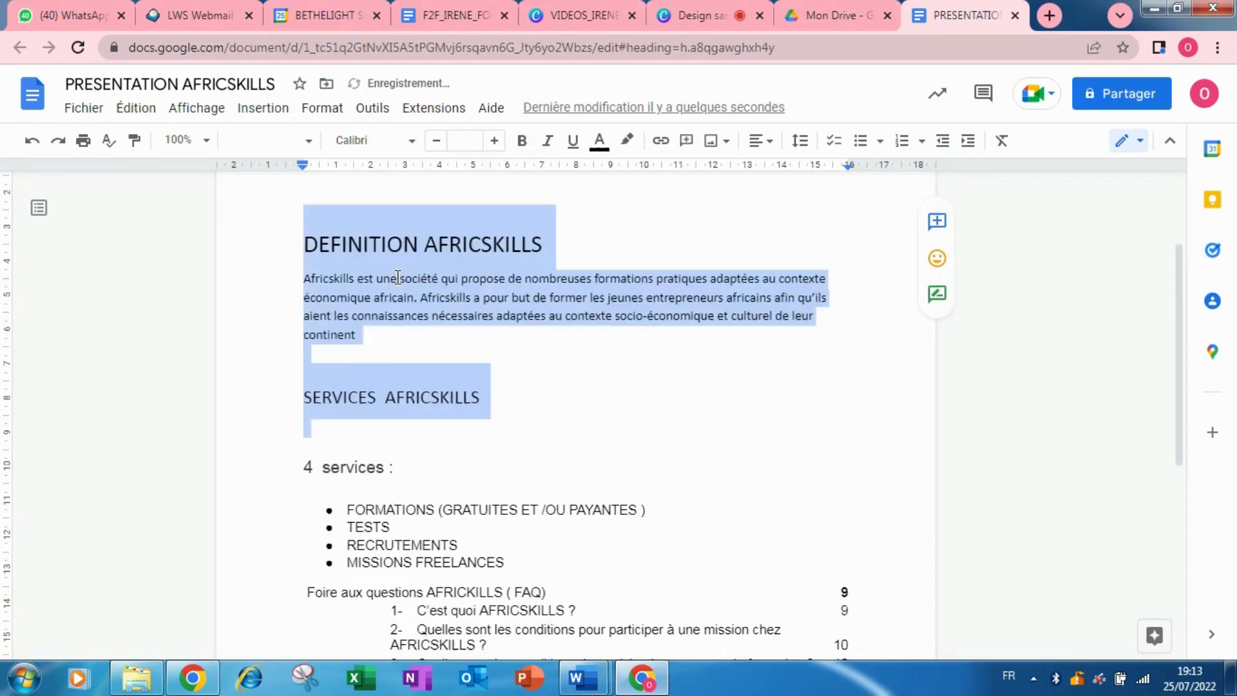
pyautogui.click(612, 382)
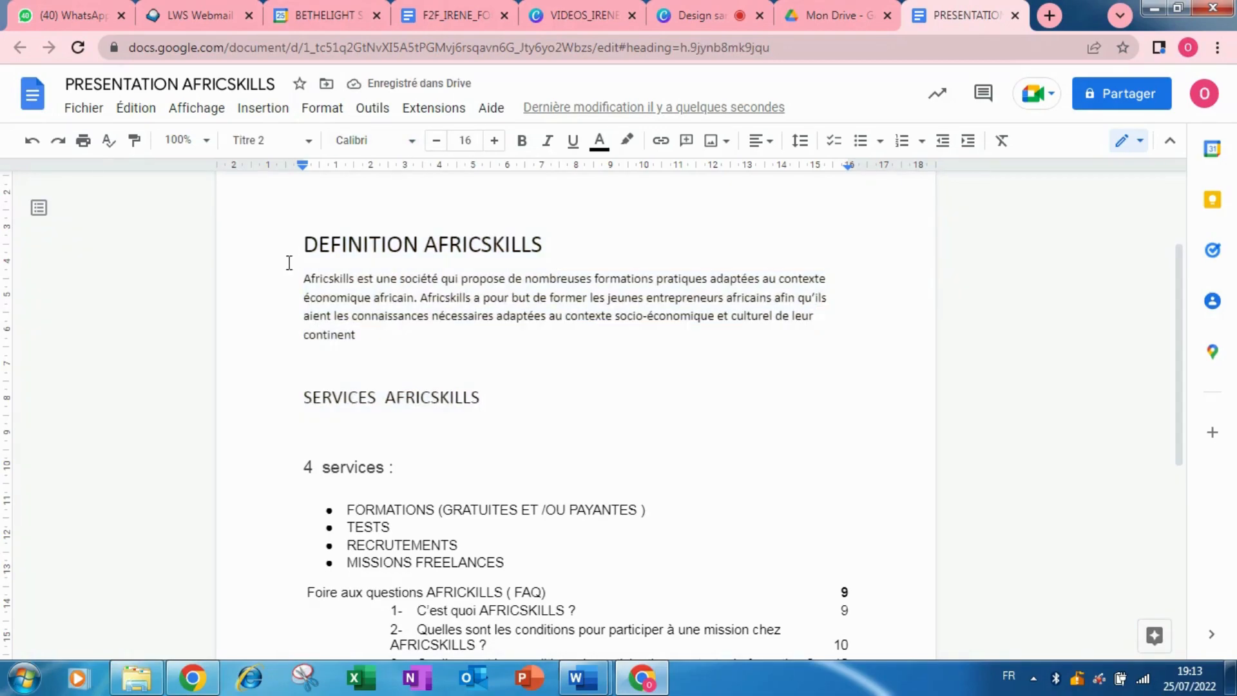
# Set that same text to font size 14.
pyautogui.moveTo(301, 250); pyautogui.dragTo(477, 403)
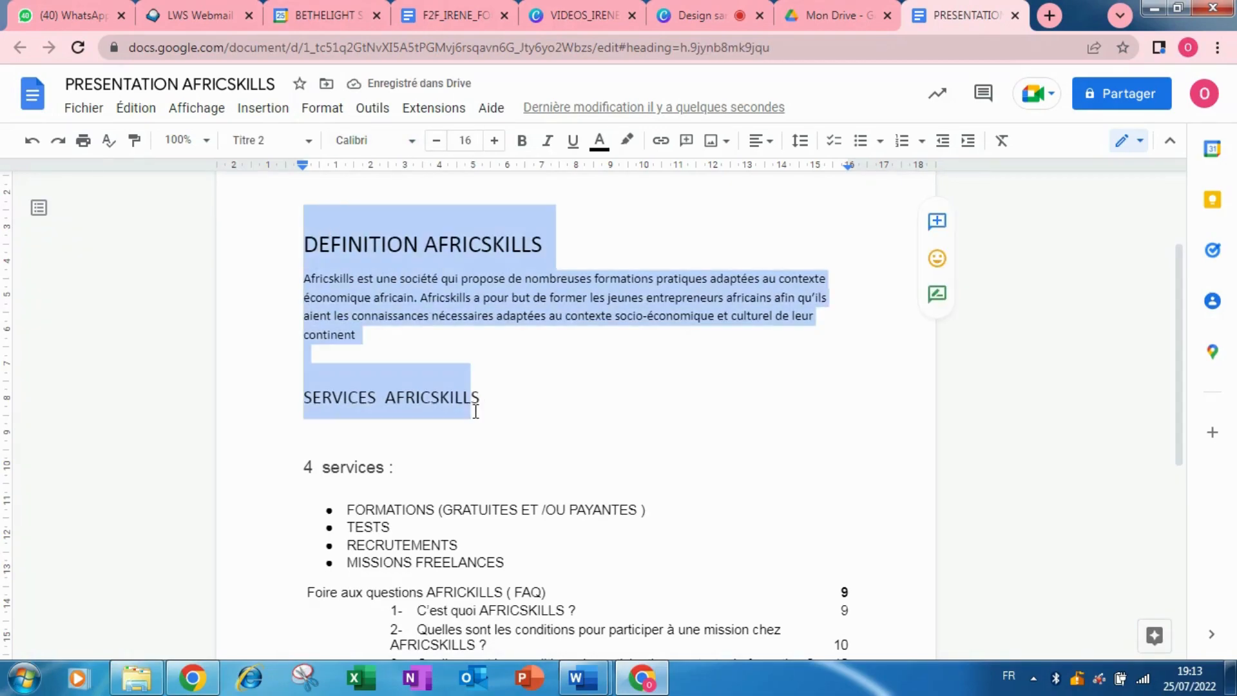
pyautogui.click(455, 148)
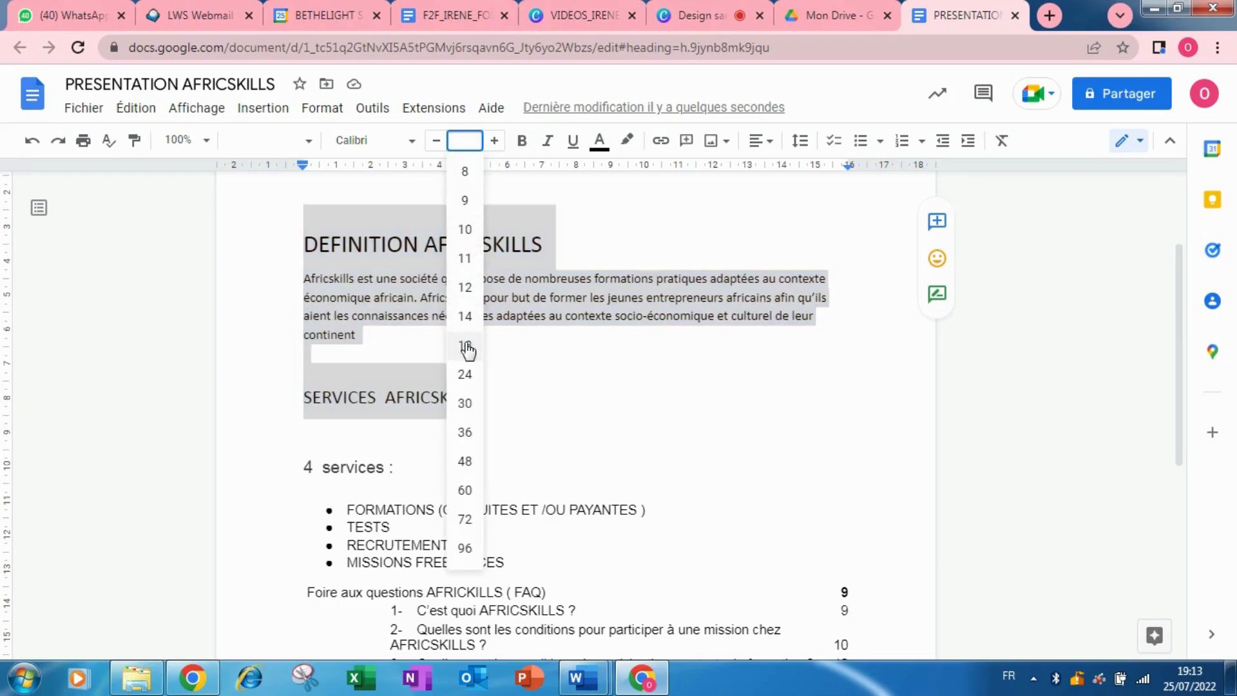
pyautogui.click(465, 287)
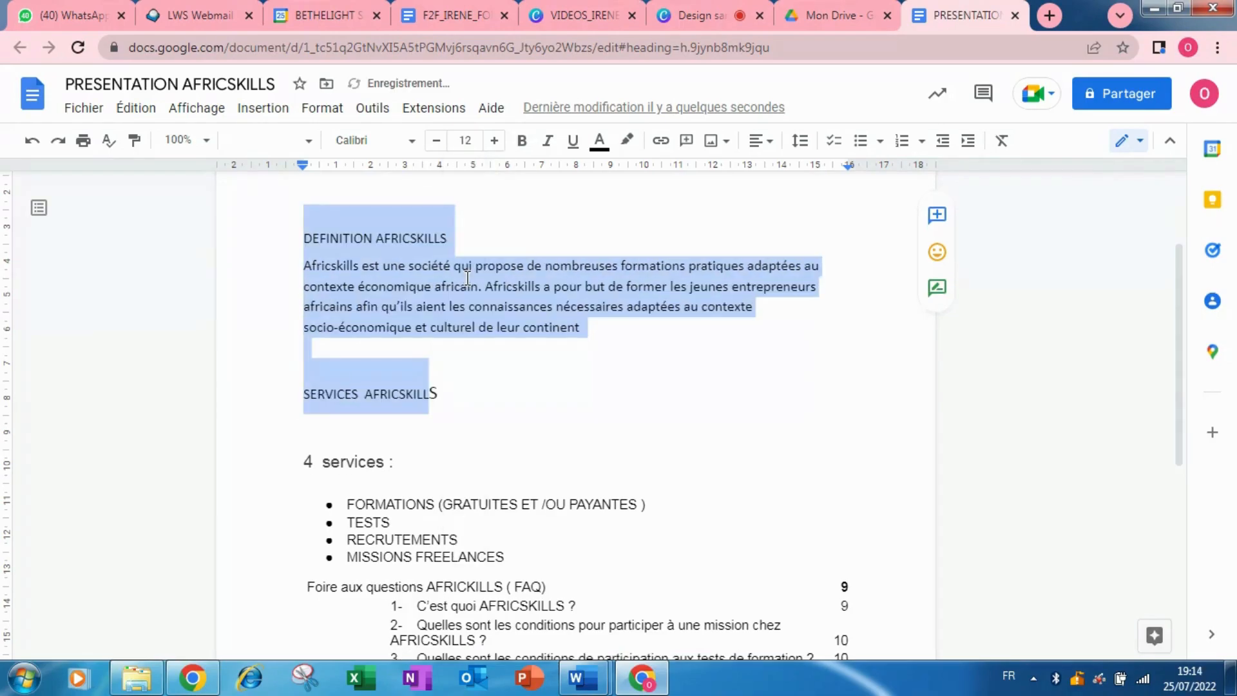
pyautogui.click(465, 138)
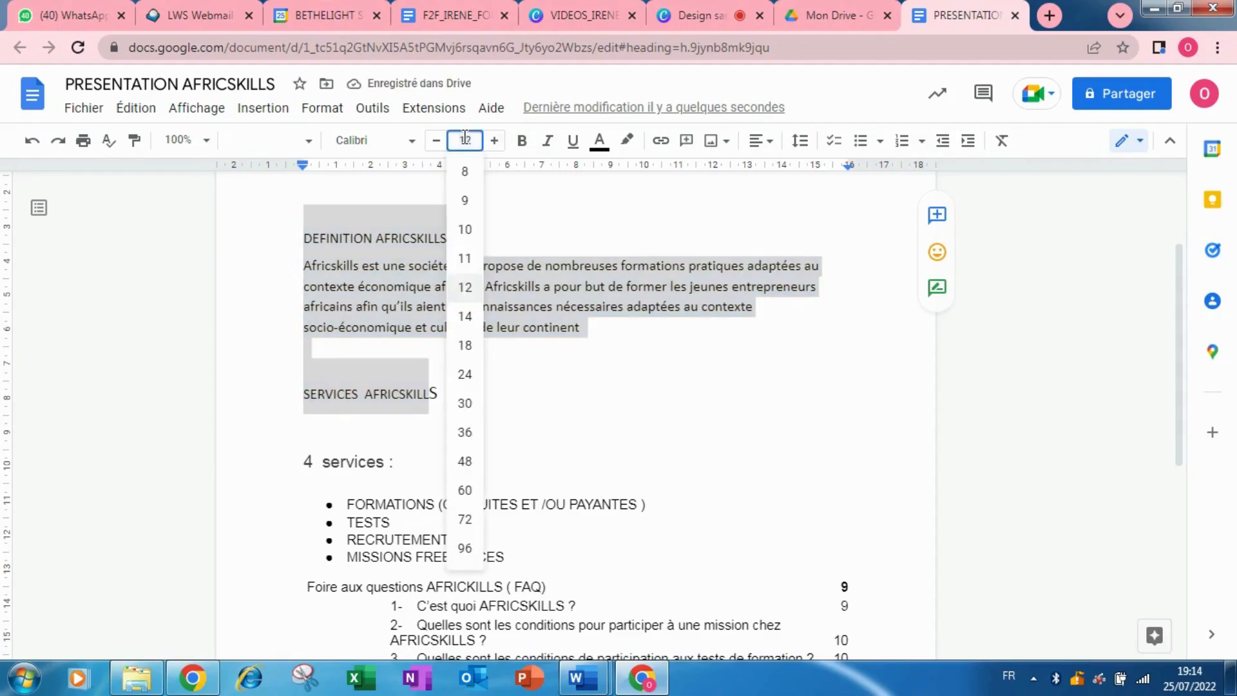
pyautogui.click(466, 316)
pyautogui.moveTo(223, 190); pyautogui.dragTo(31, 140)
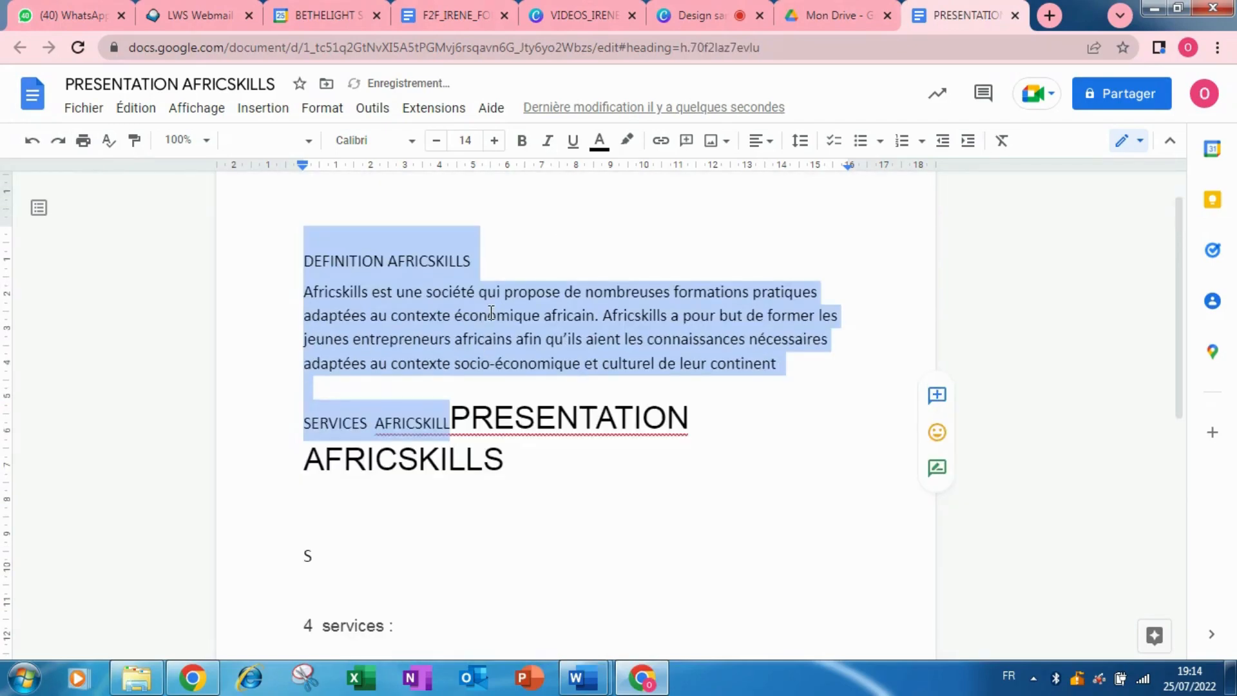
# Apply bold, italic, underline and red text colour to the DEFINITION through SERVICES text.
pyautogui.click(613, 246)
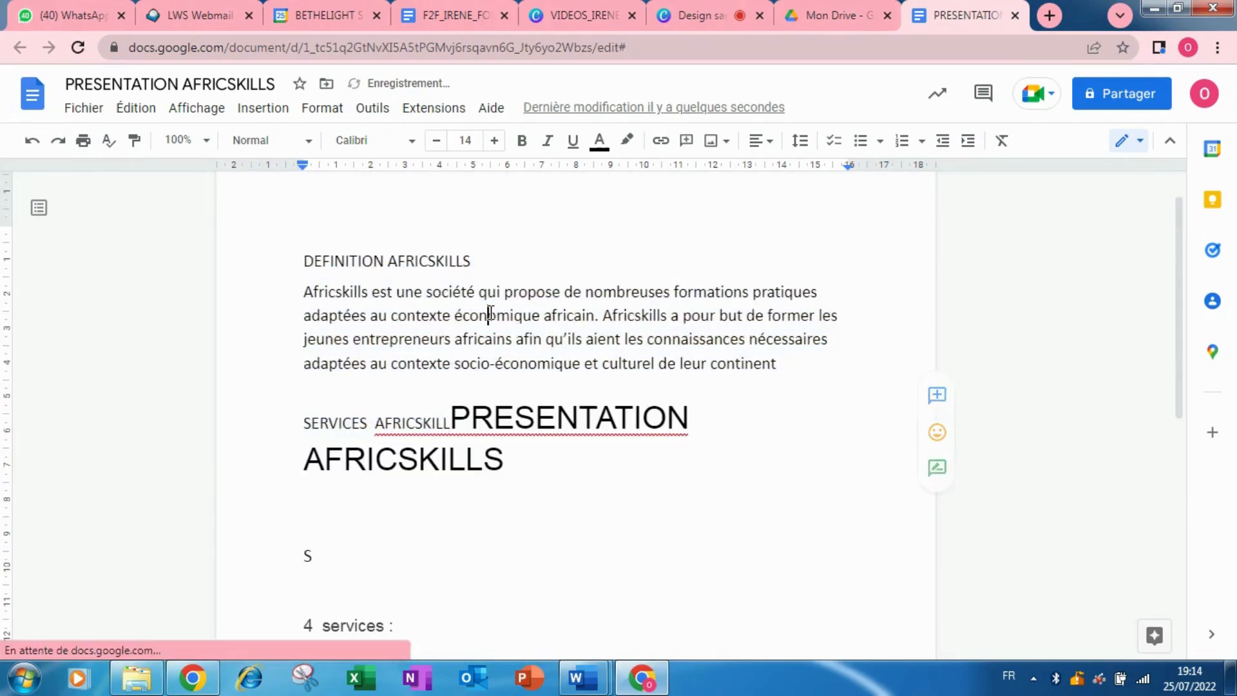
pyautogui.moveTo(304, 258); pyautogui.dragTo(533, 423)
pyautogui.click(522, 141)
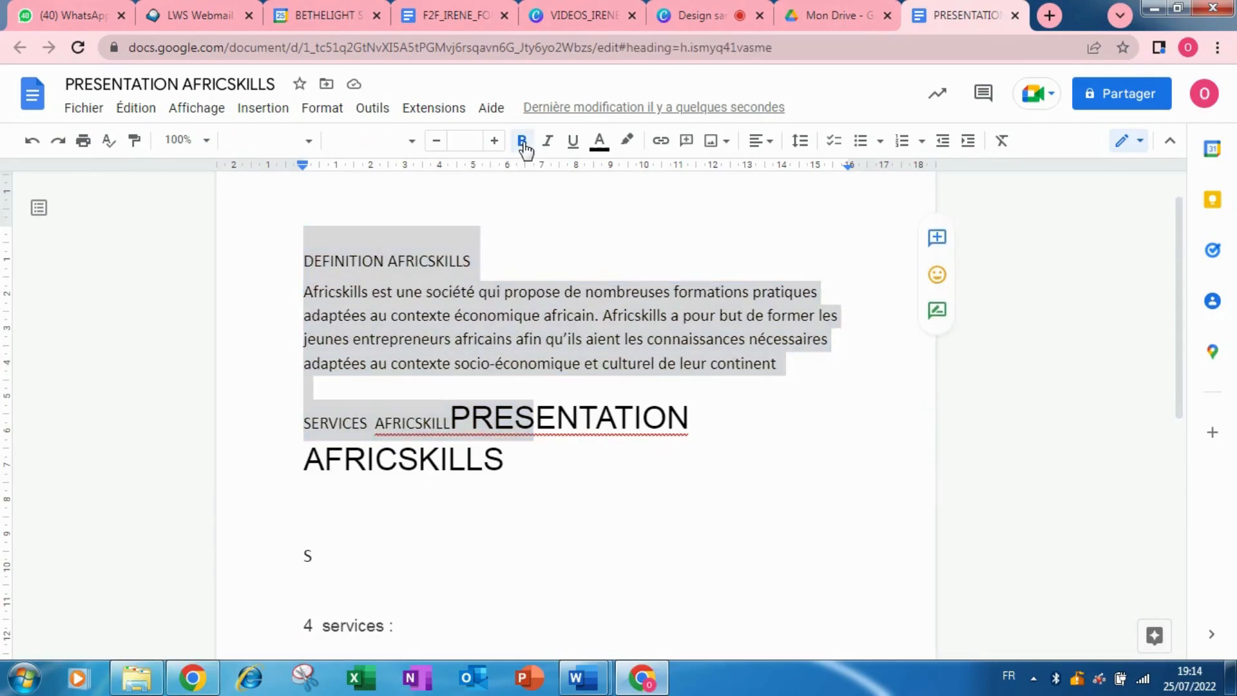
pyautogui.click(547, 140)
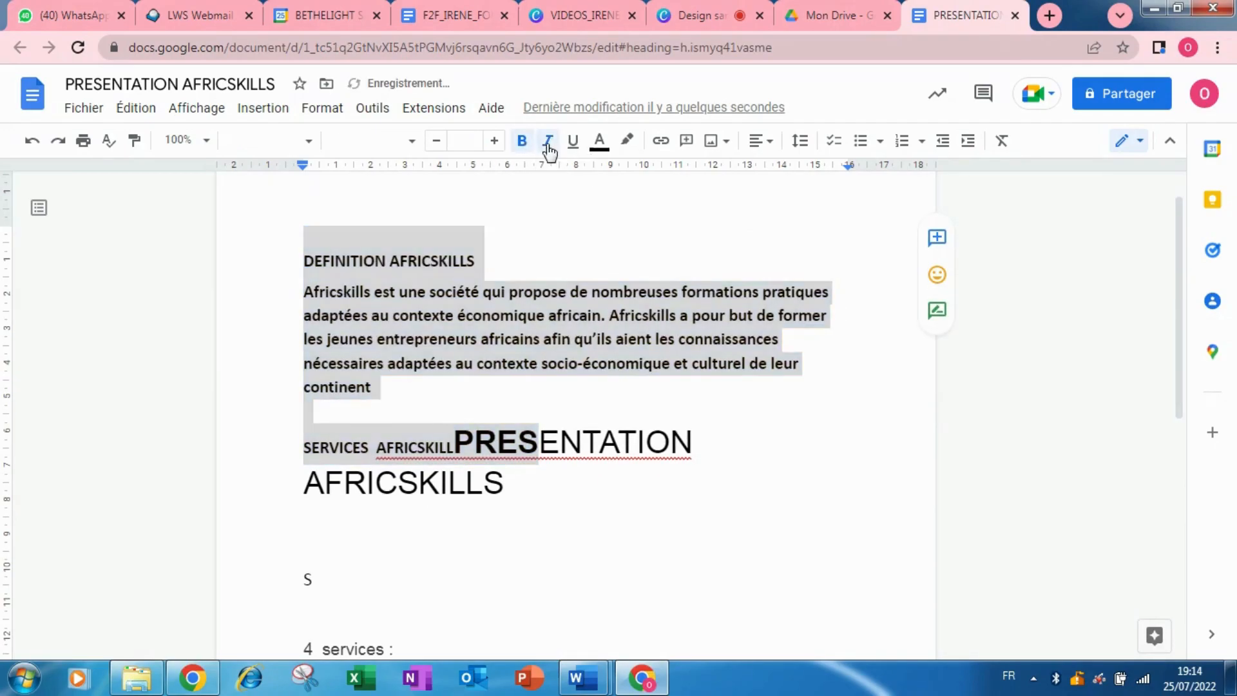
pyautogui.click(573, 141)
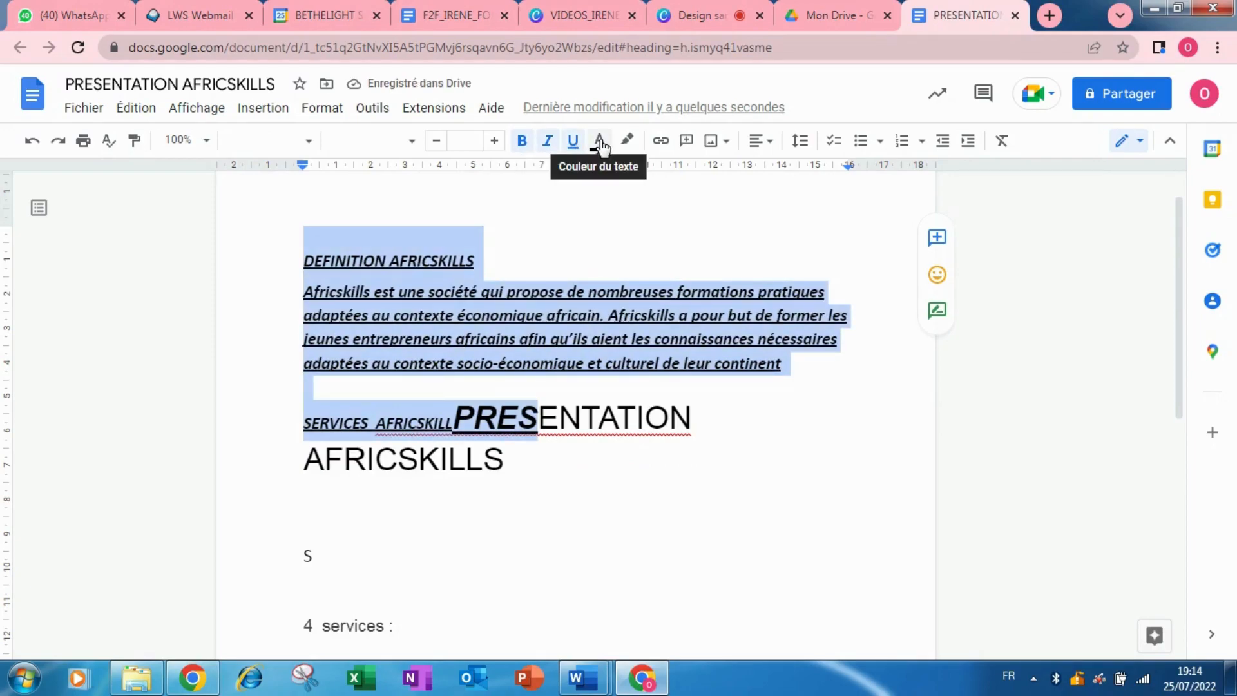
pyautogui.click(600, 142)
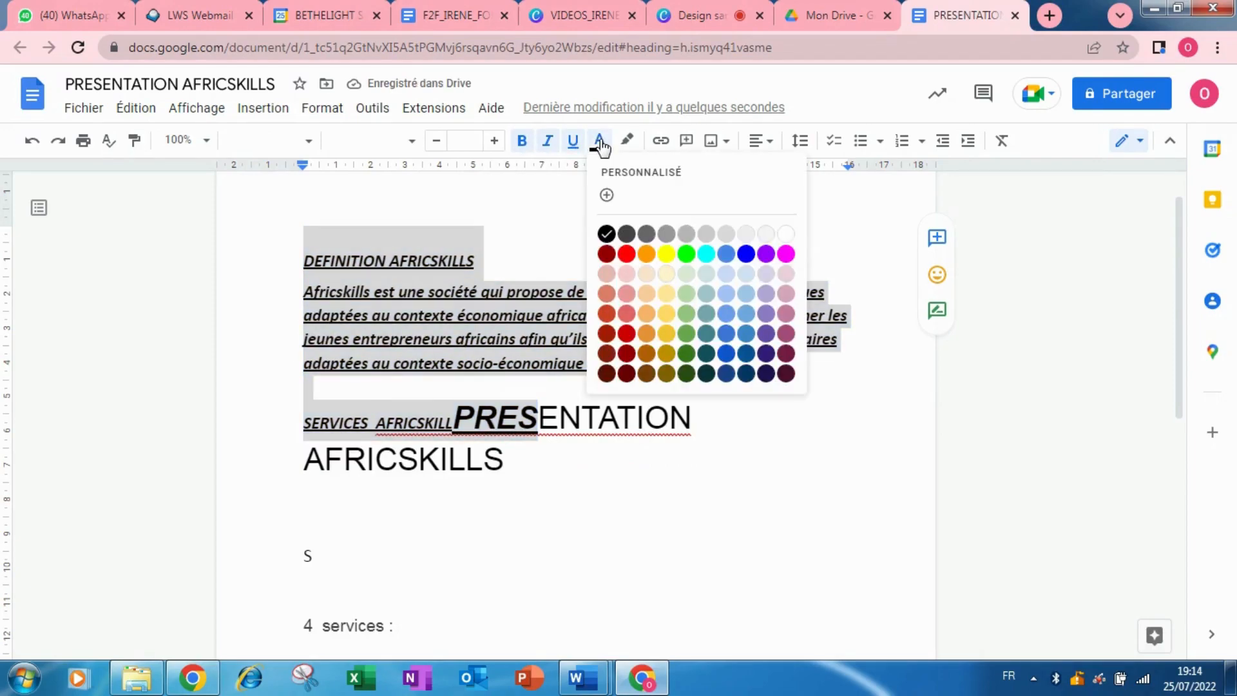
pyautogui.click(627, 254)
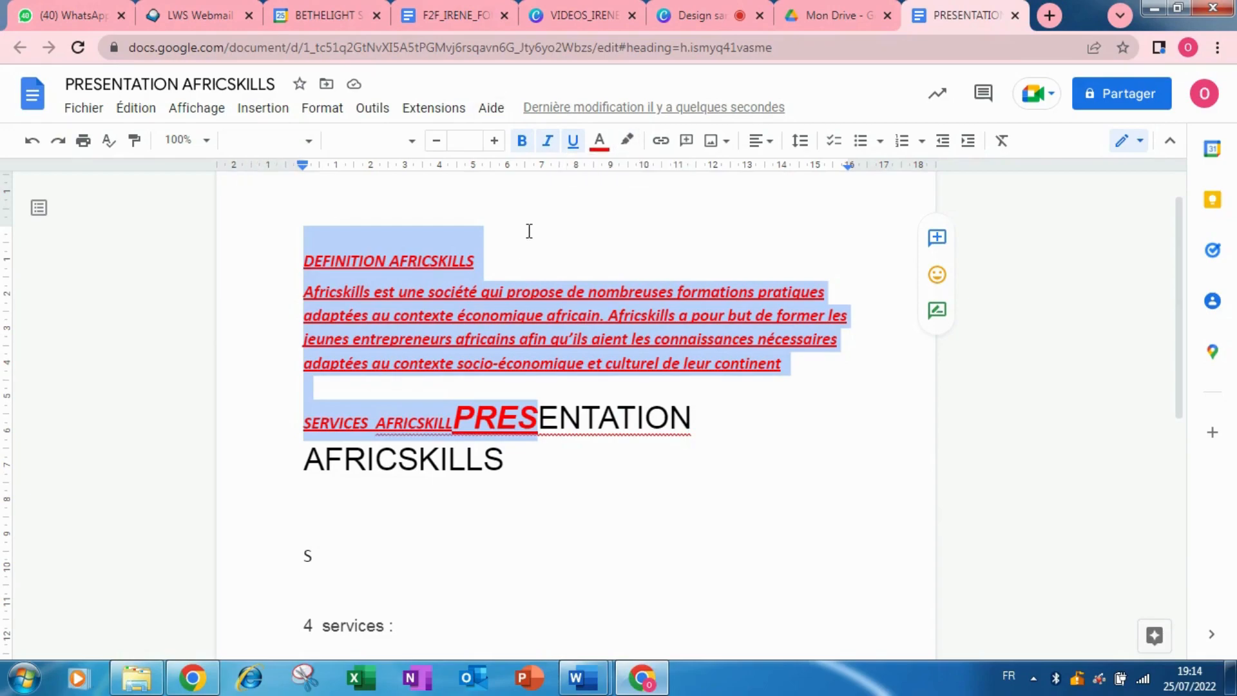
pyautogui.click(629, 140)
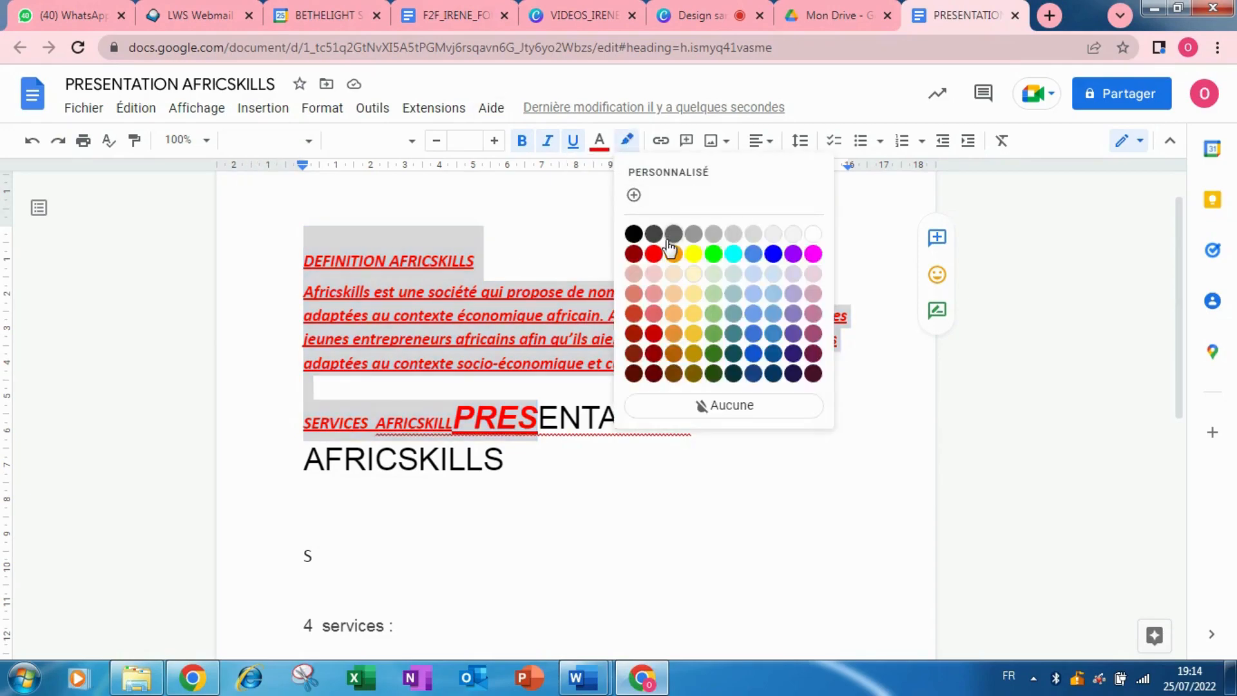
pyautogui.click(585, 240)
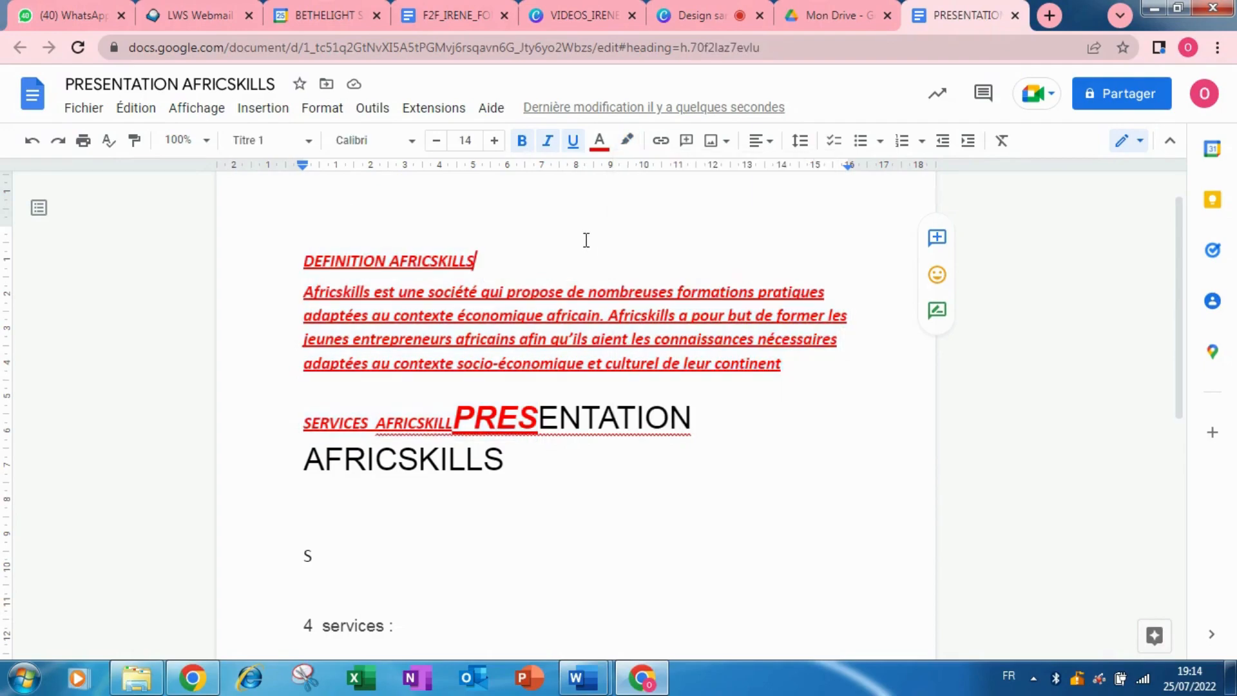
# Undo the red, italic, bold formatting and accidental block move, then select the DEFINITION section.
pyautogui.click(31, 145)
pyautogui.click(31, 145)
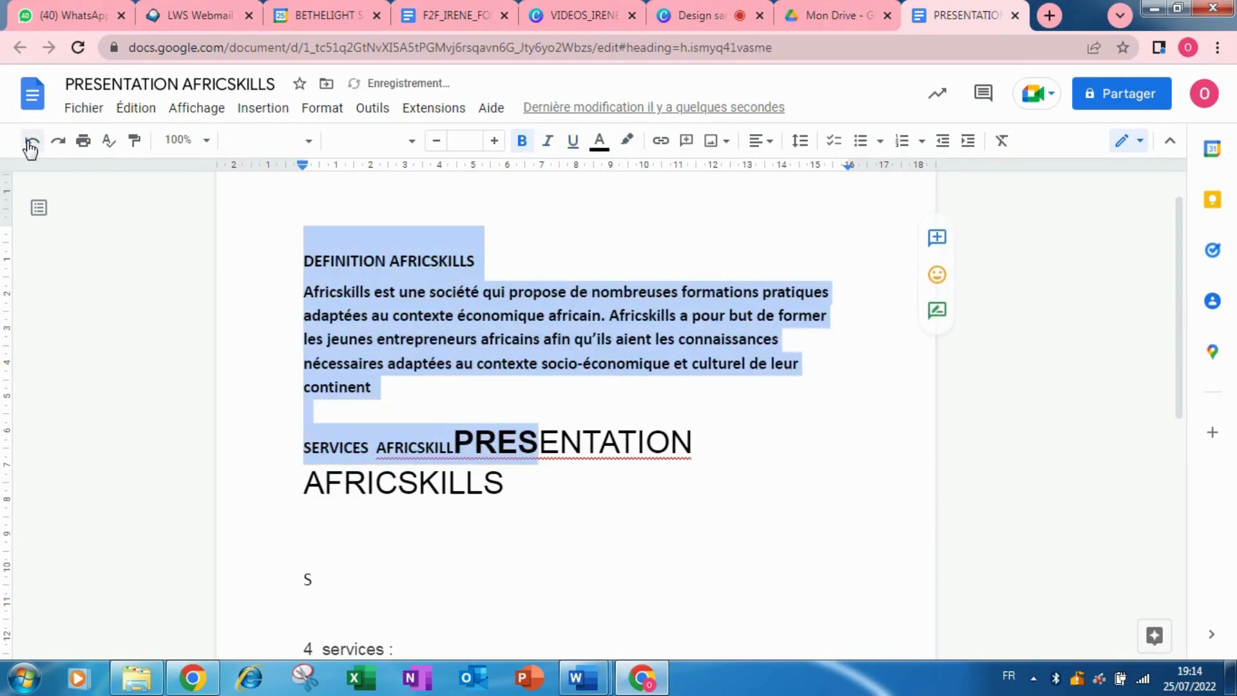
pyautogui.click(30, 146)
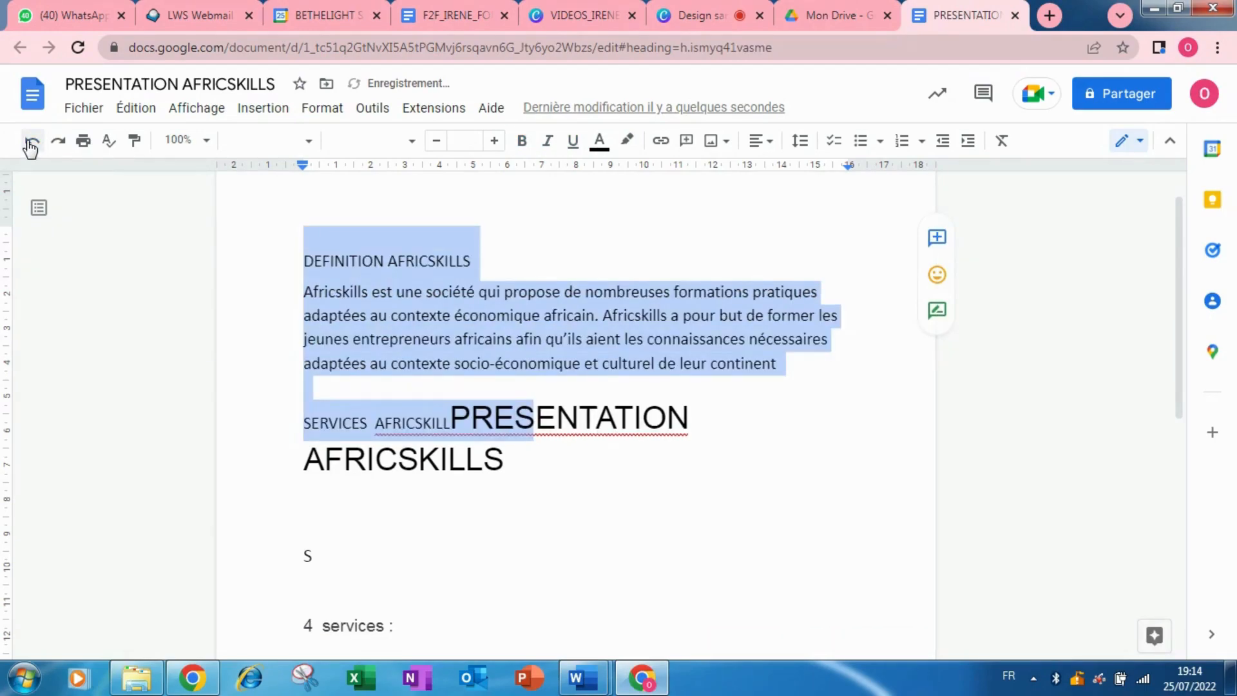
pyautogui.click(30, 146)
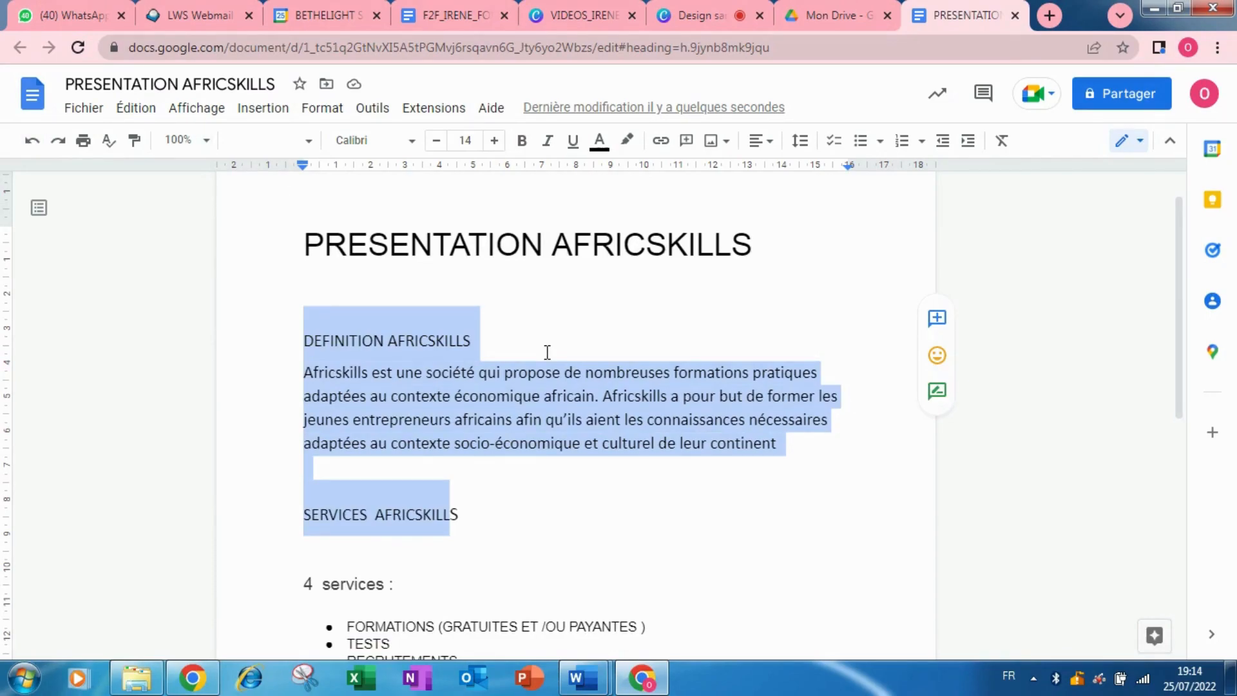
pyautogui.click(555, 315)
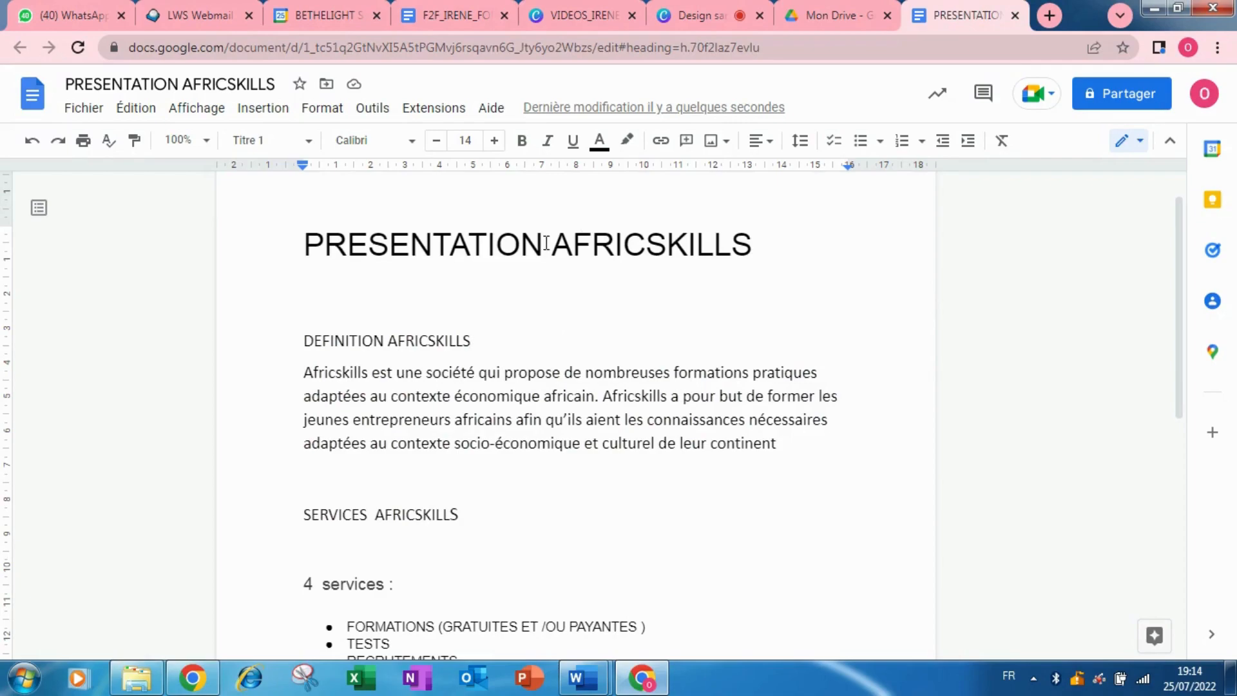
pyautogui.moveTo(300, 336); pyautogui.dragTo(832, 477)
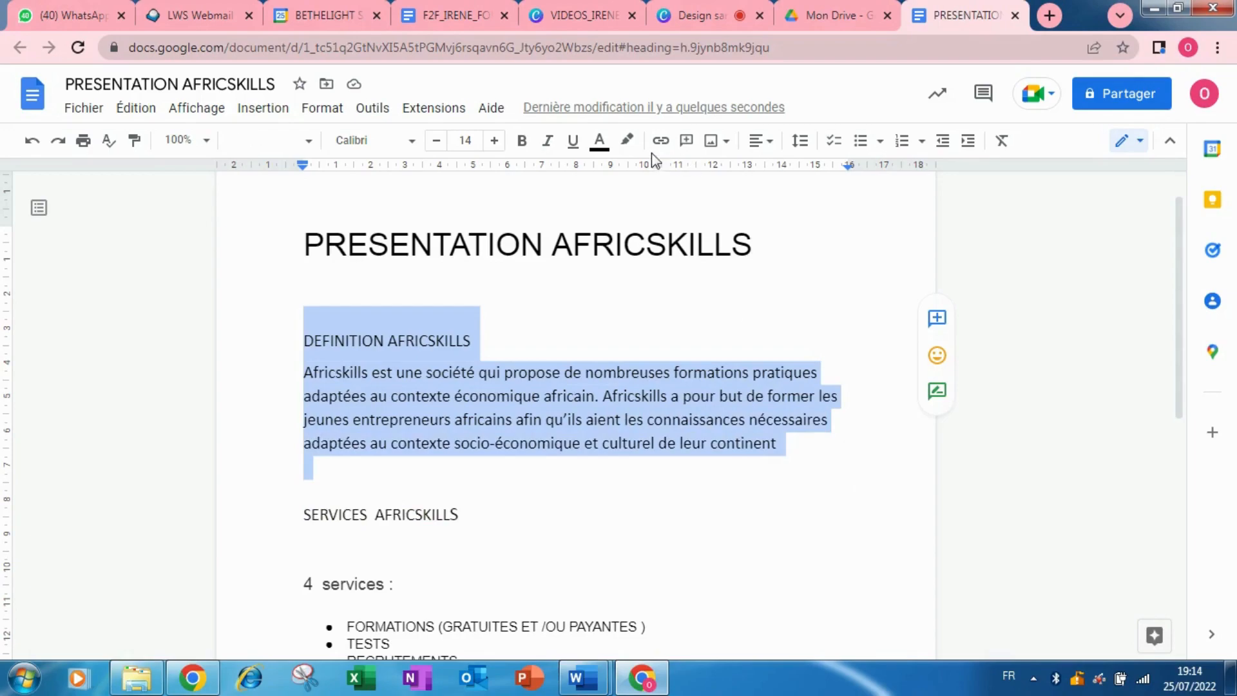
# Highlight the DEFINITION AFRICSKILLS heading and paragraph in yellow, then place the cursor after the heading.
pyautogui.click(629, 142)
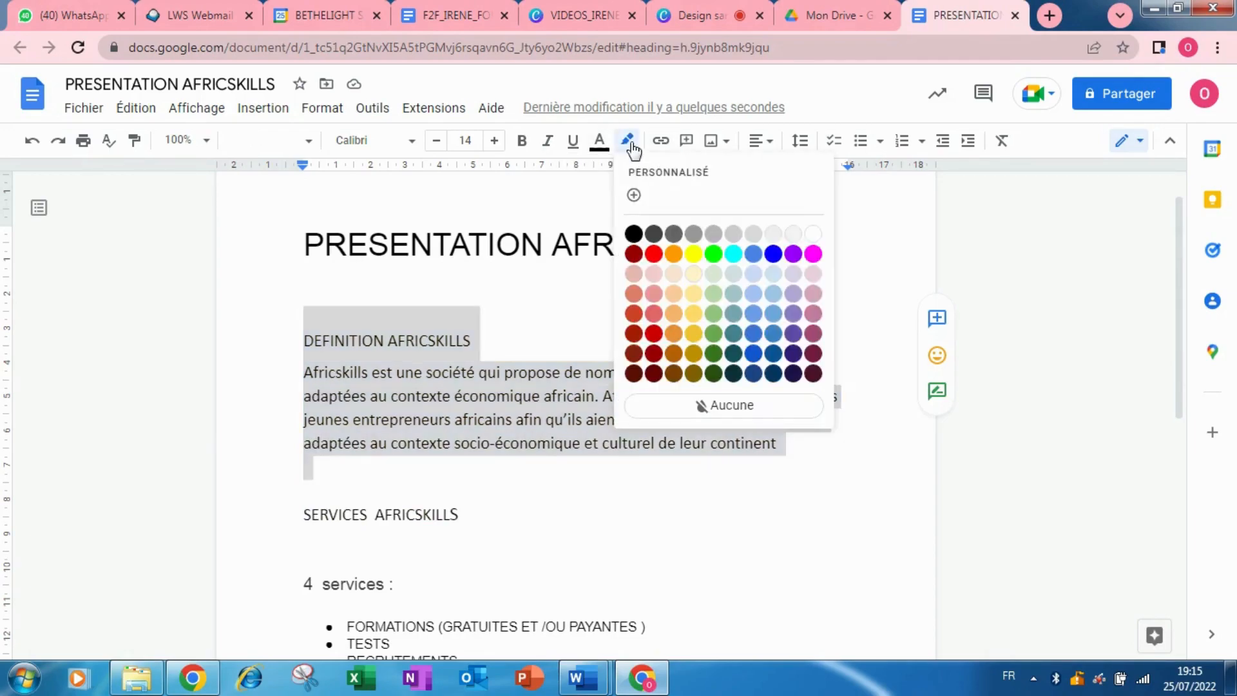
pyautogui.click(695, 256)
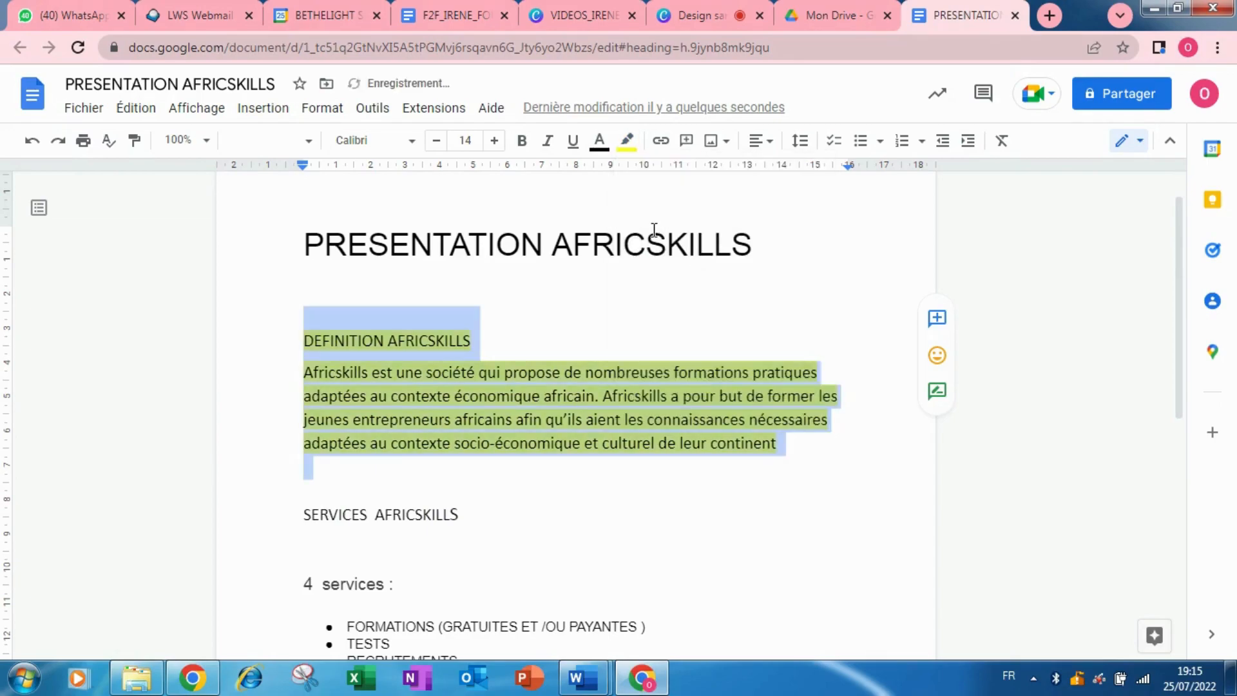
pyautogui.click(654, 270)
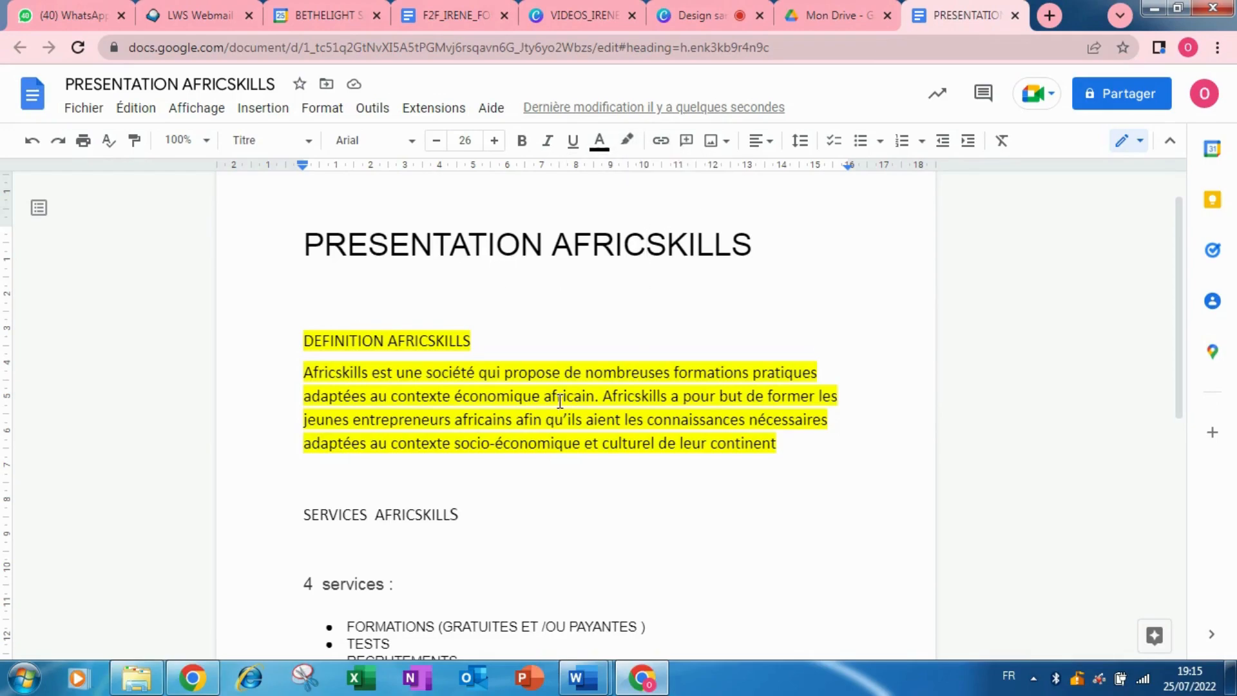
pyautogui.click(485, 351)
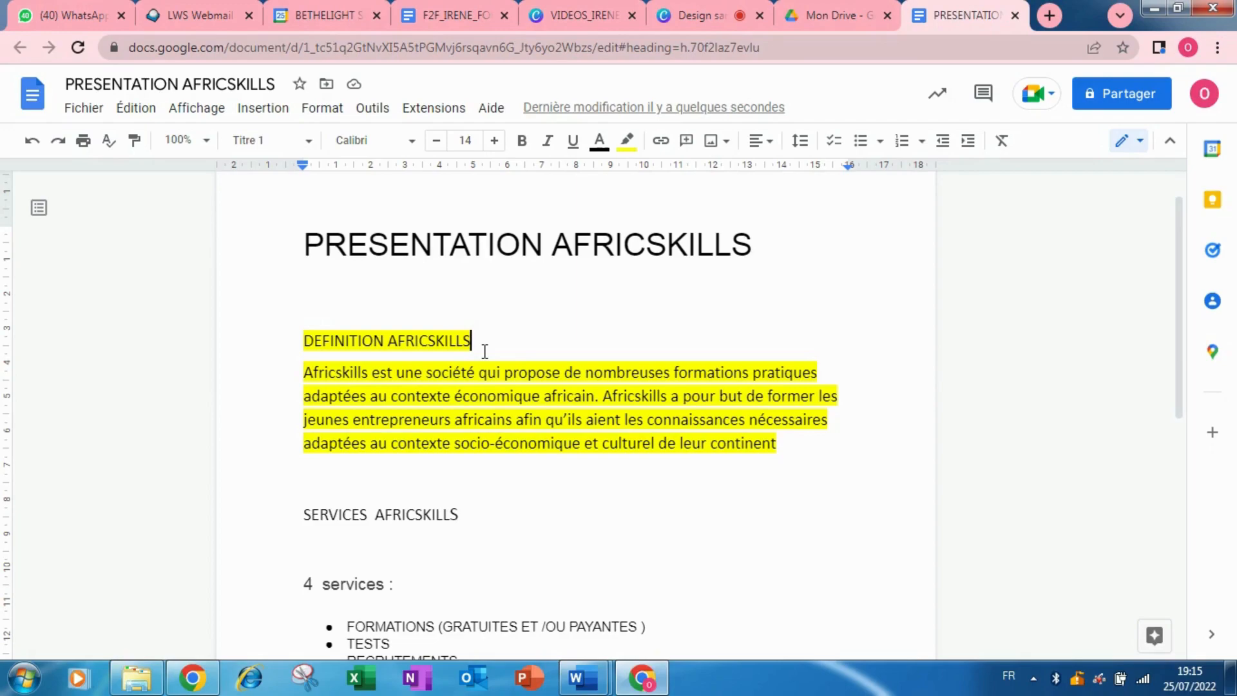
# Insert a dlichthr.net hyperlink after the DEFINITION AFRICSKILLS heading and check its preview.
pyautogui.click(662, 142)
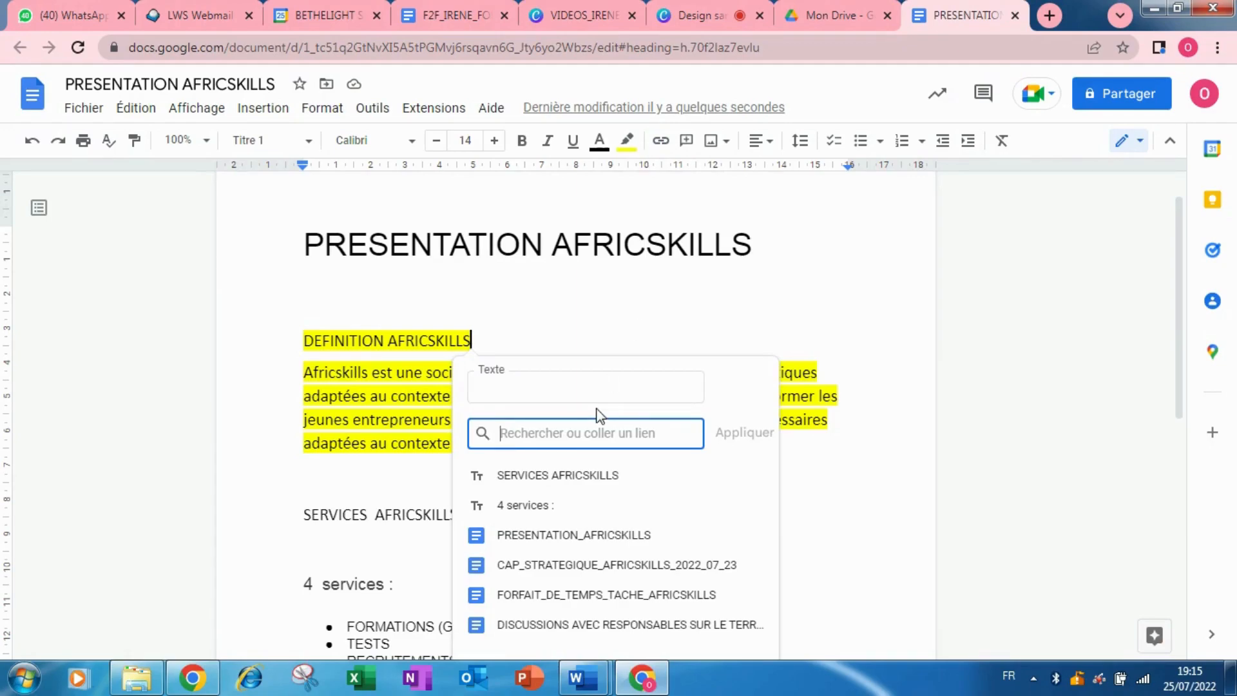
pyautogui.write('D')
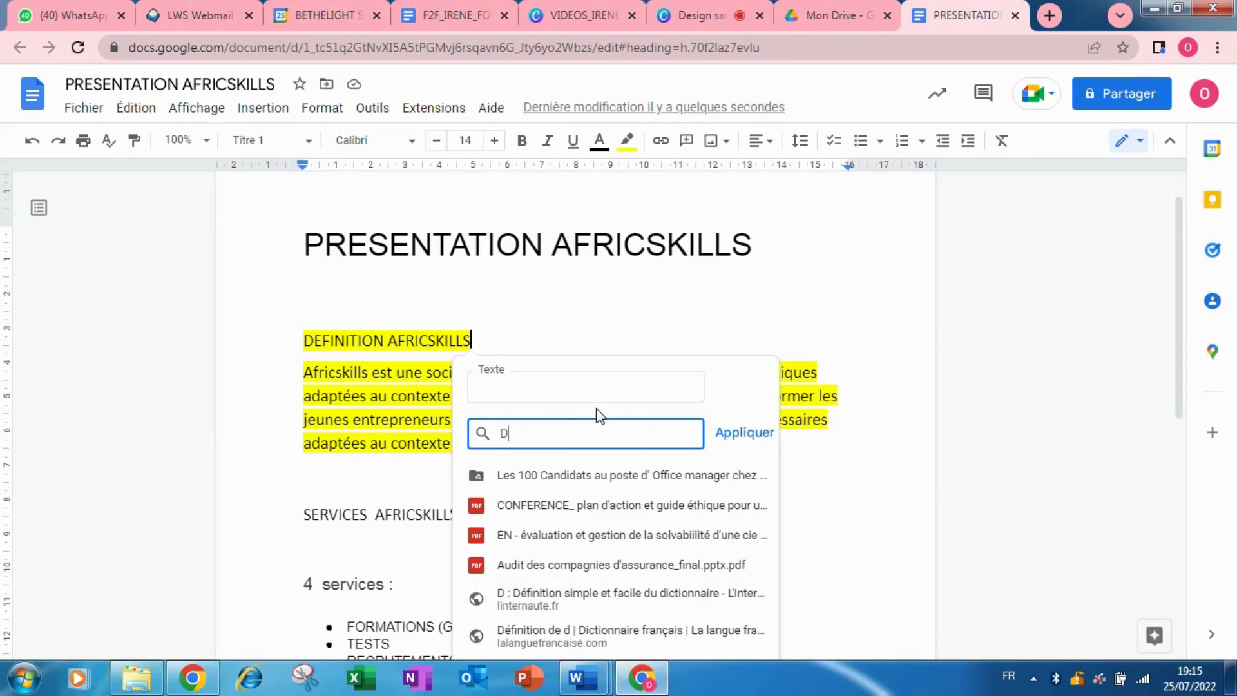
pyautogui.press('BackSpace')
pyautogui.write('dlichthr.net')
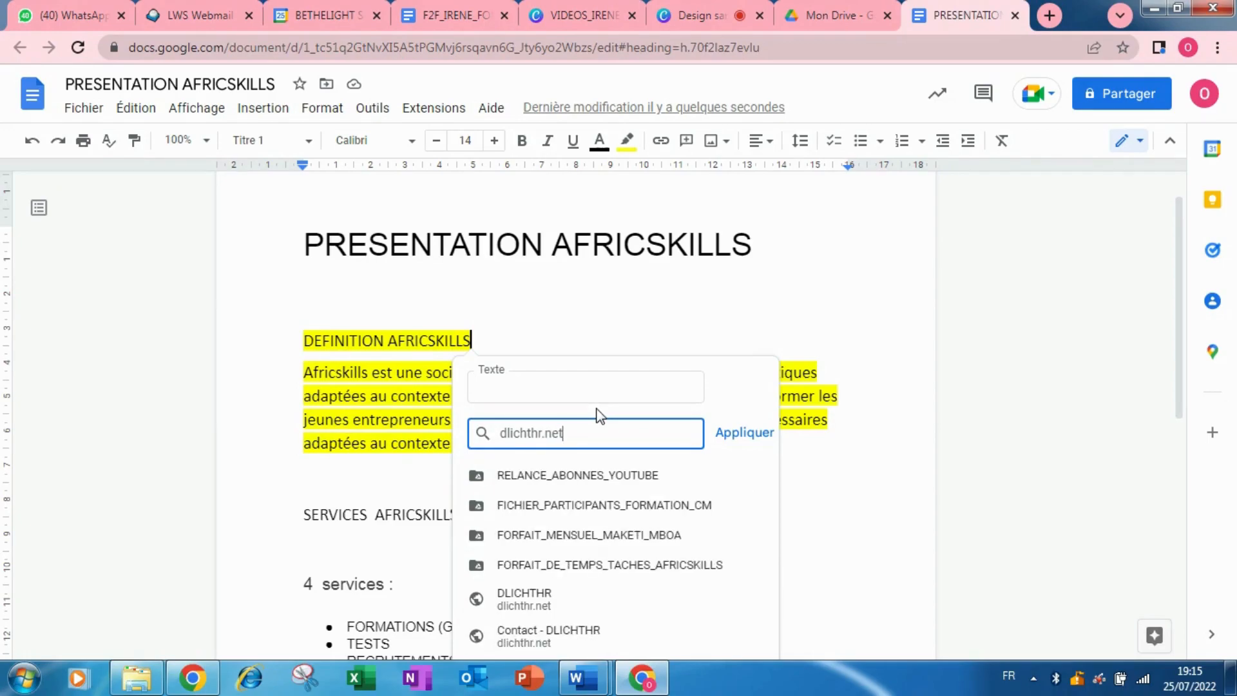
pyautogui.click(743, 433)
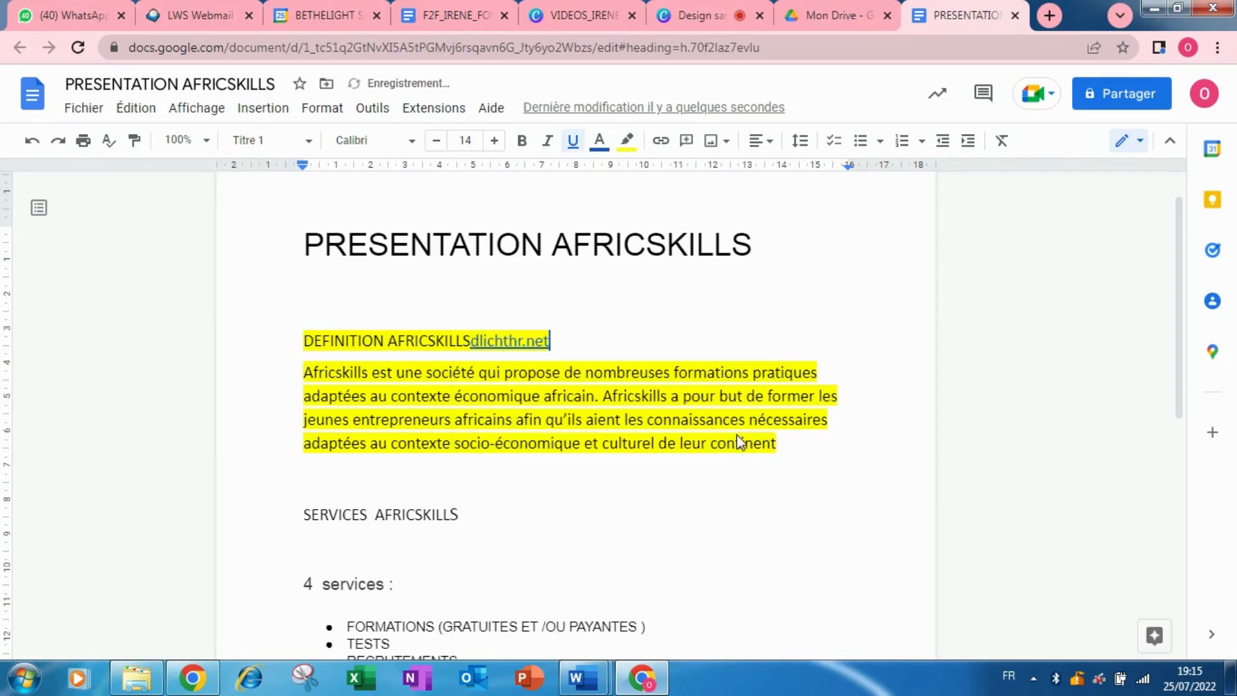
pyautogui.click(503, 341)
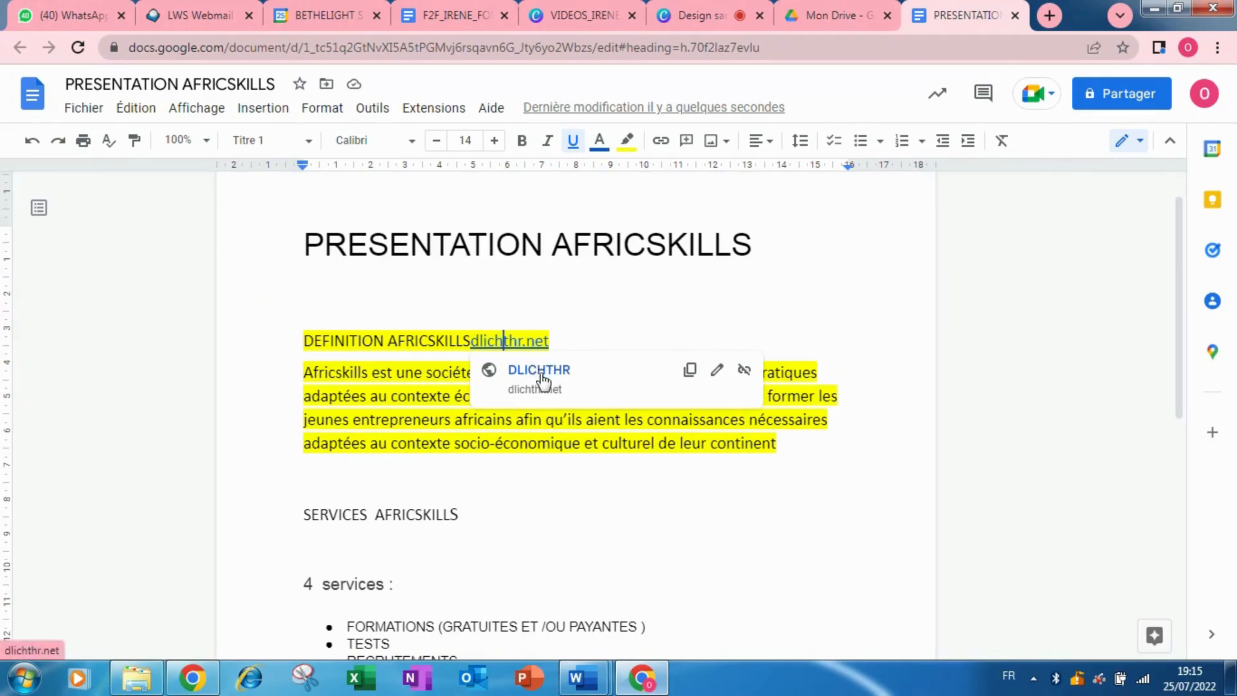
pyautogui.click(598, 276)
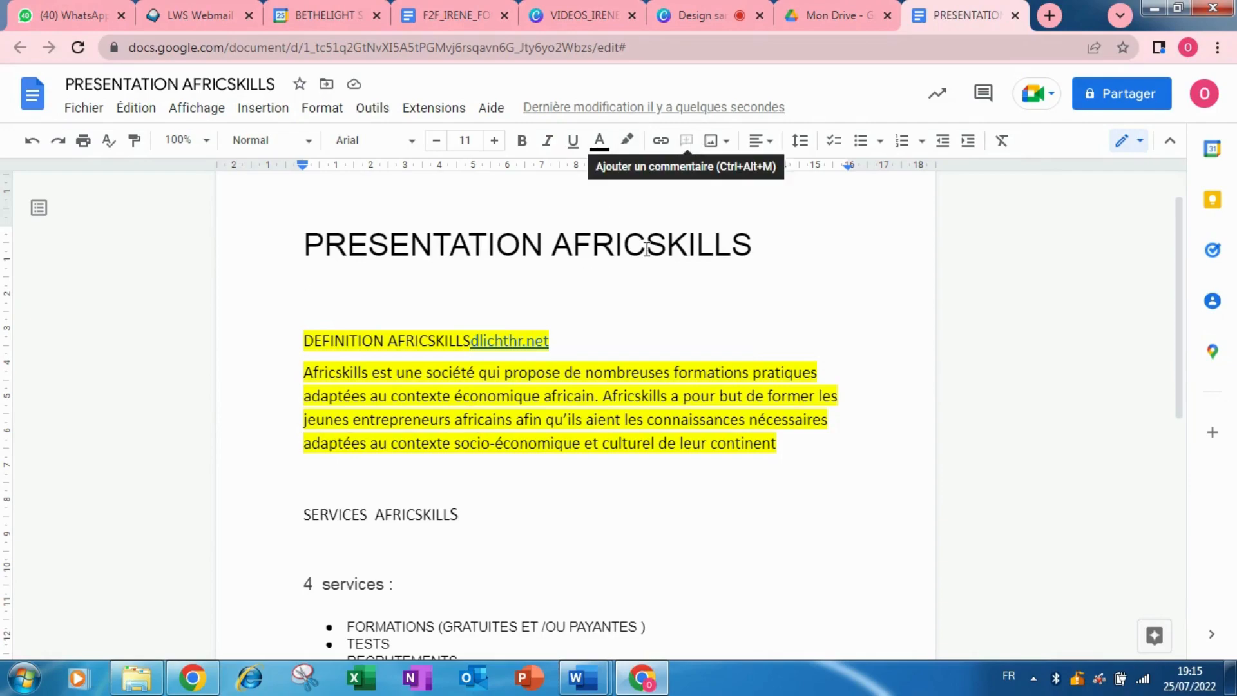
# Add the comment 'faire attention a cette partie' on the word continent.
pyautogui.click(790, 455)
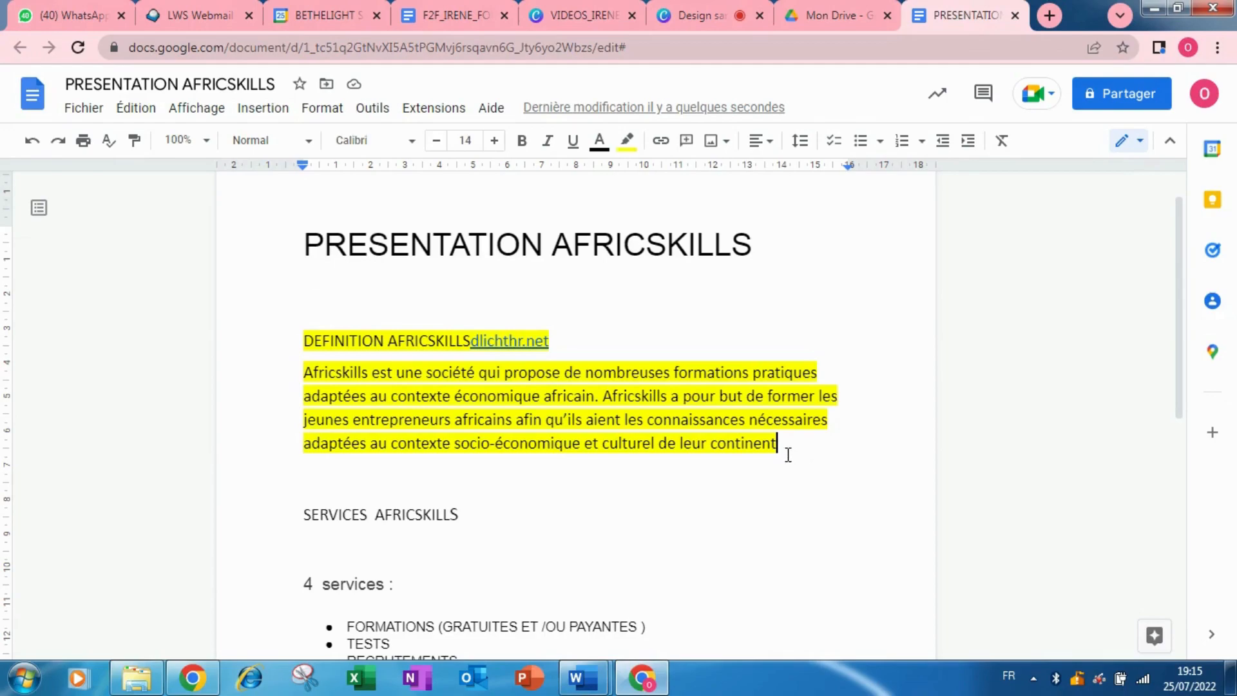
pyautogui.click(686, 142)
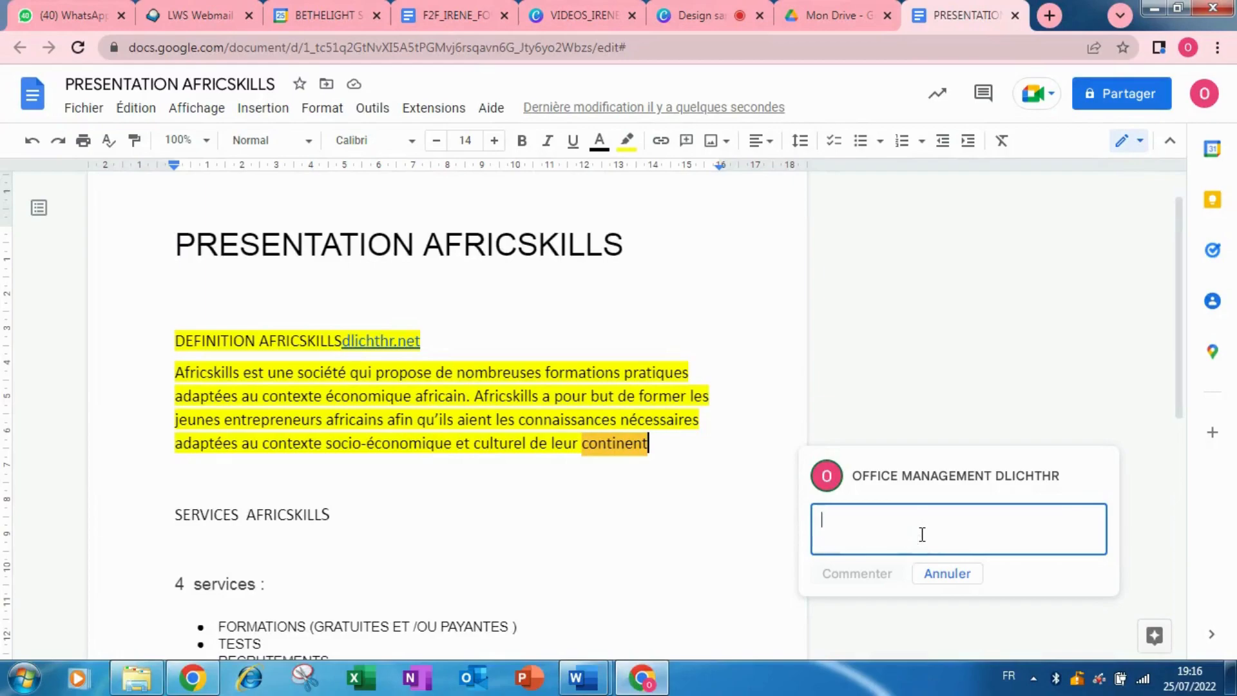
pyautogui.write('fai')
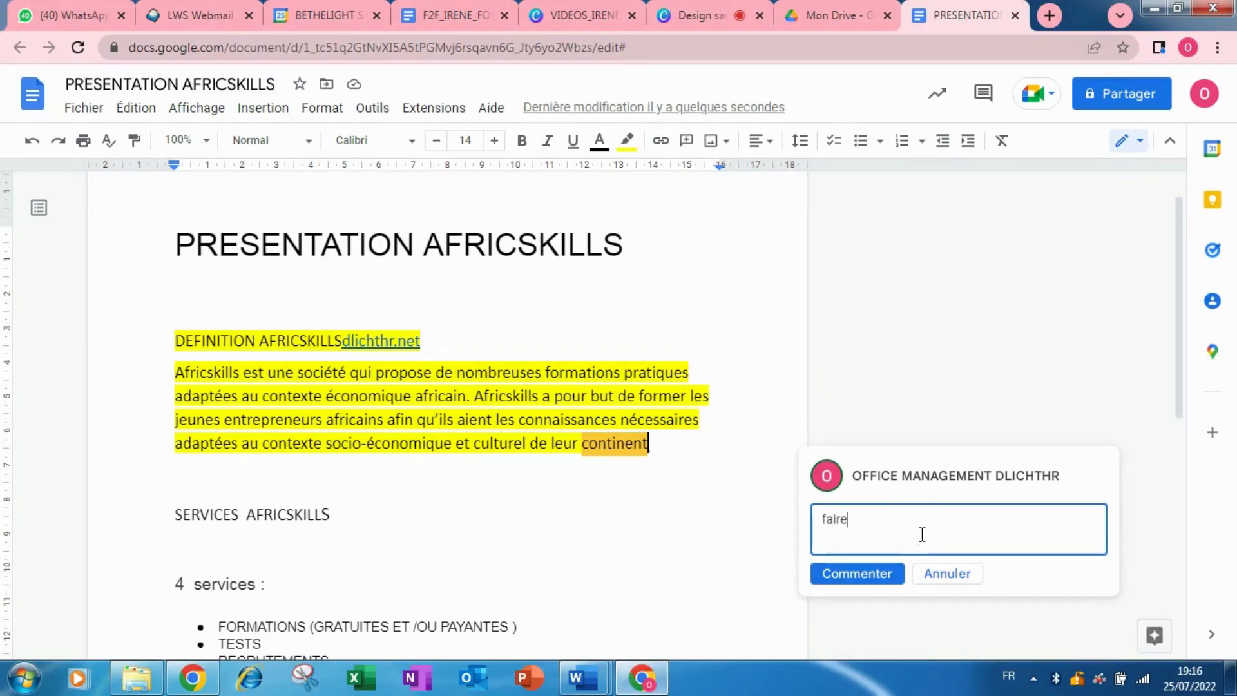
pyautogui.write('re attention a cette part')
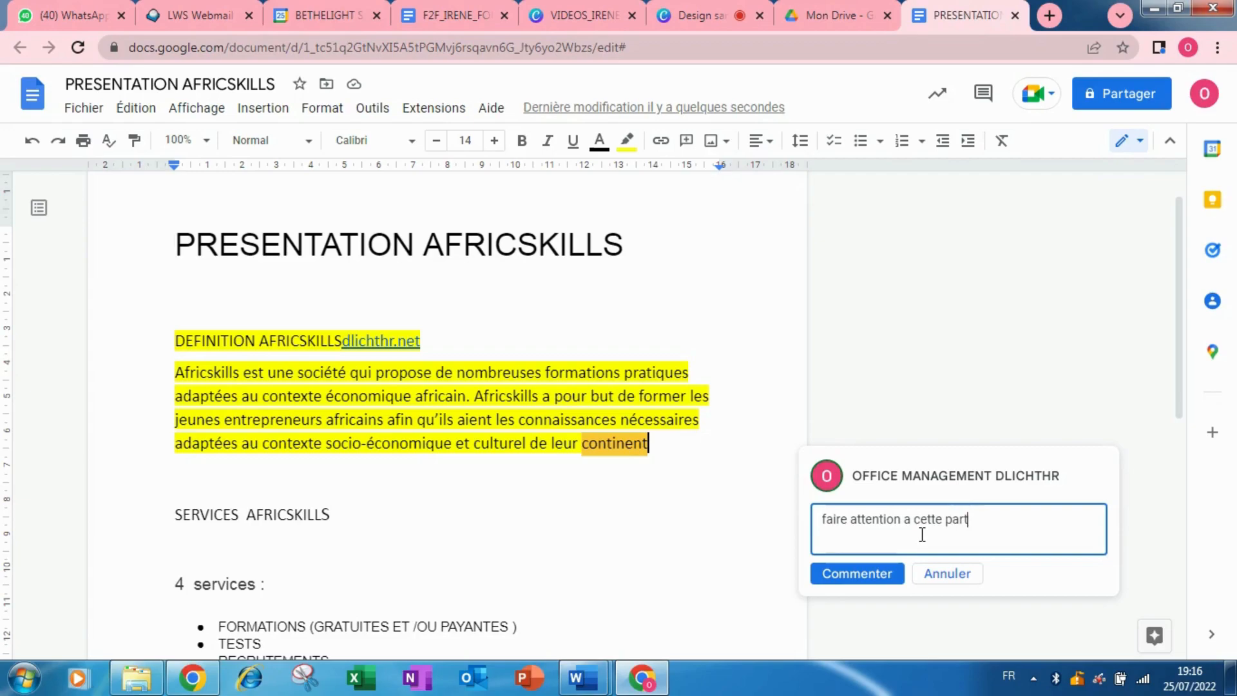
pyautogui.write('ie')
pyautogui.click(883, 575)
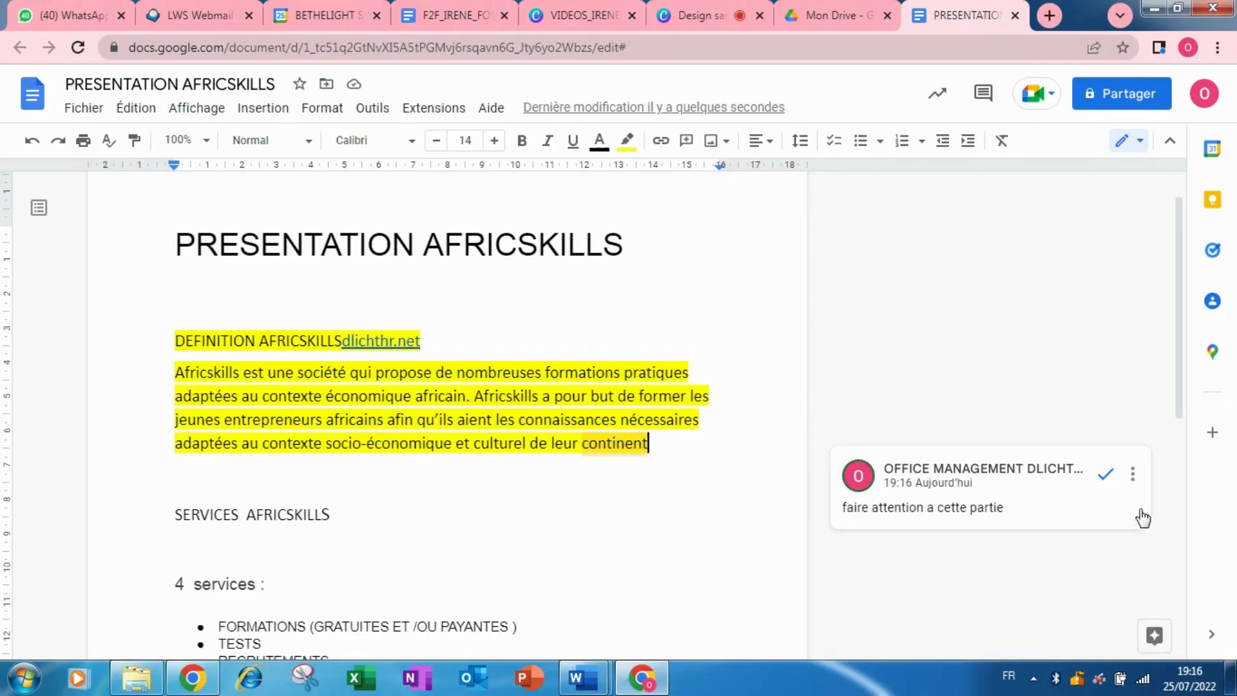
pyautogui.click(1133, 475)
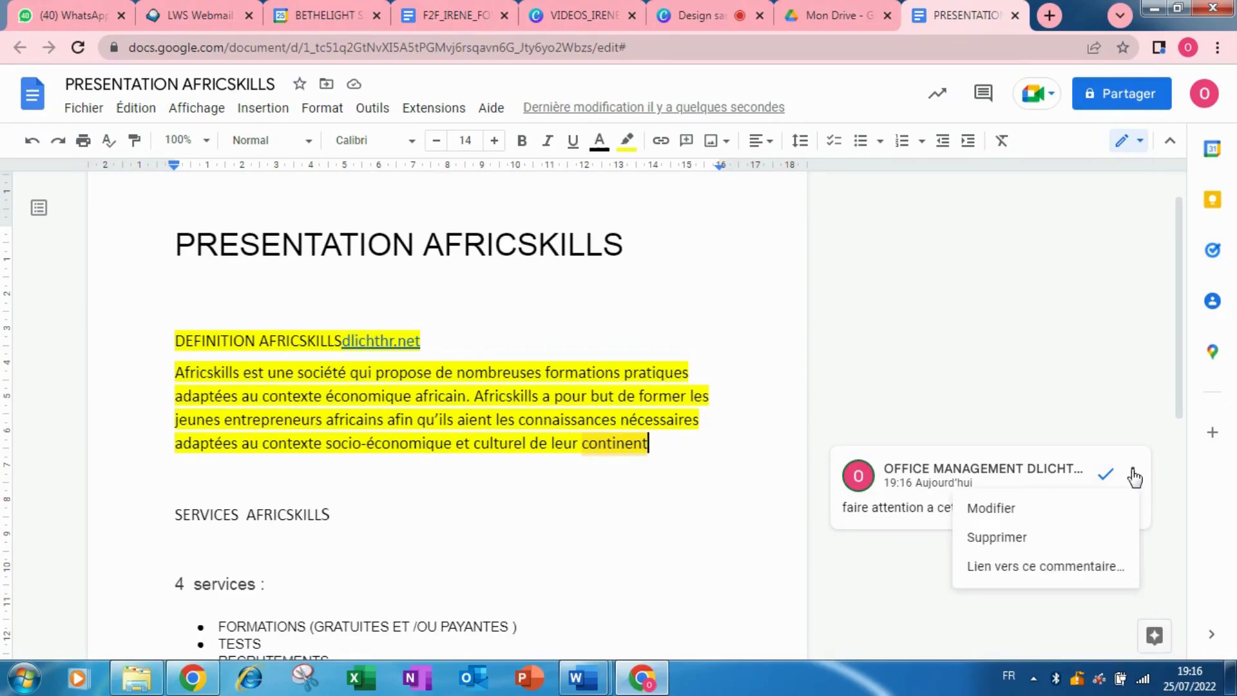
pyautogui.click(1011, 393)
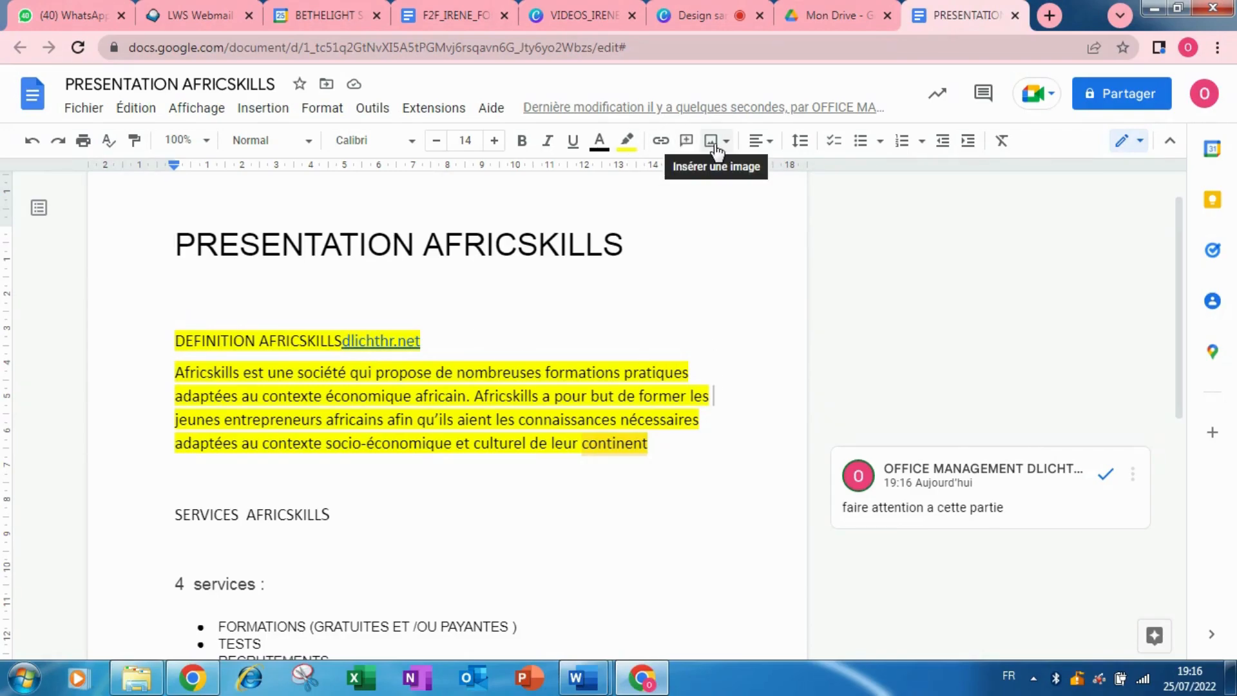
# Insert the bannière-asbl image from the computer on a new line below the definition paragraph.
pyautogui.click(668, 442)
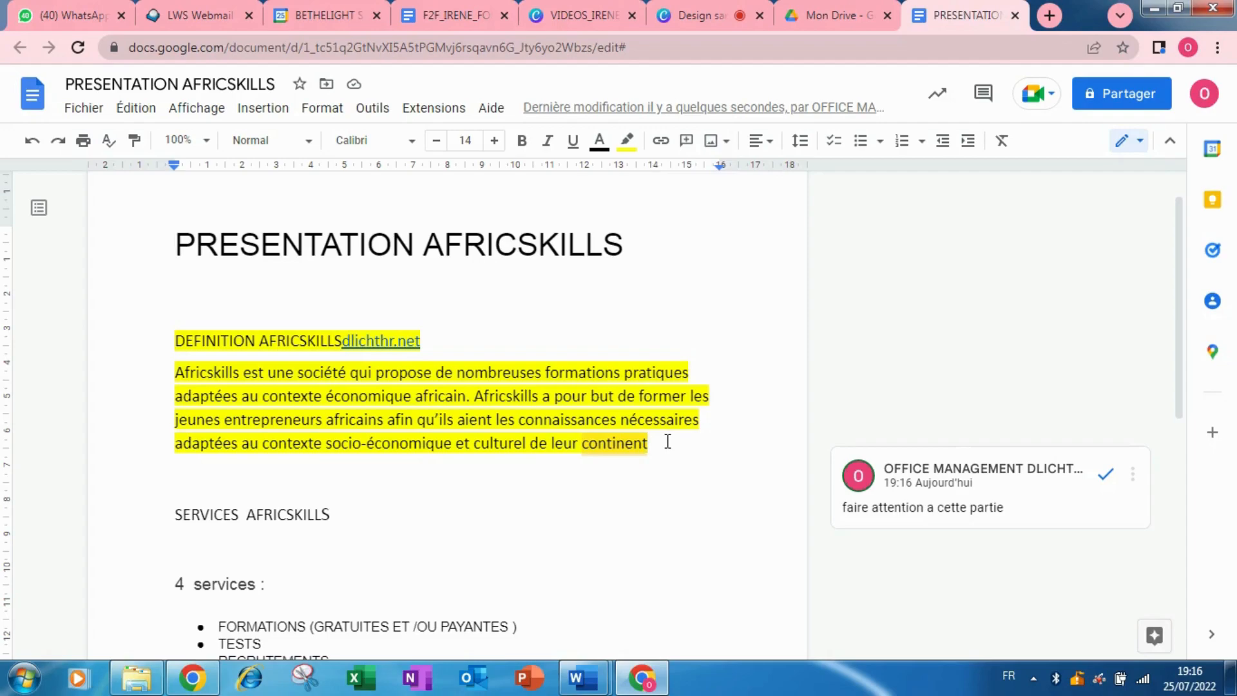
pyautogui.press('Return')
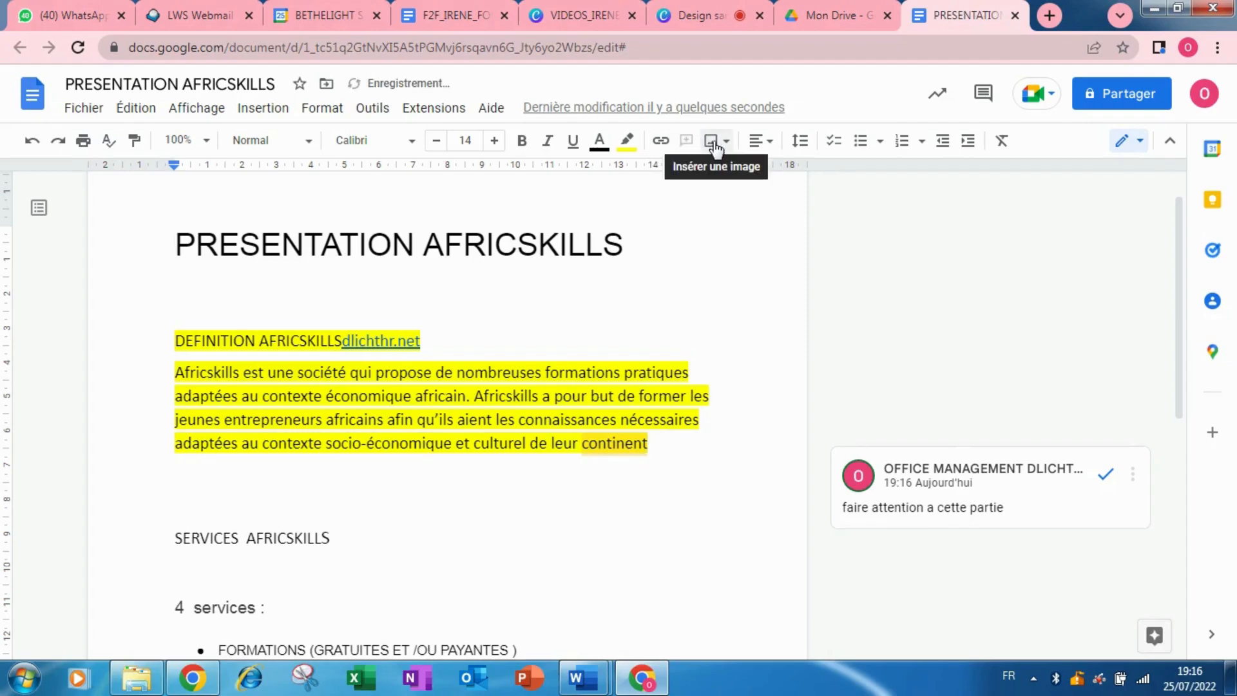
pyautogui.click(712, 143)
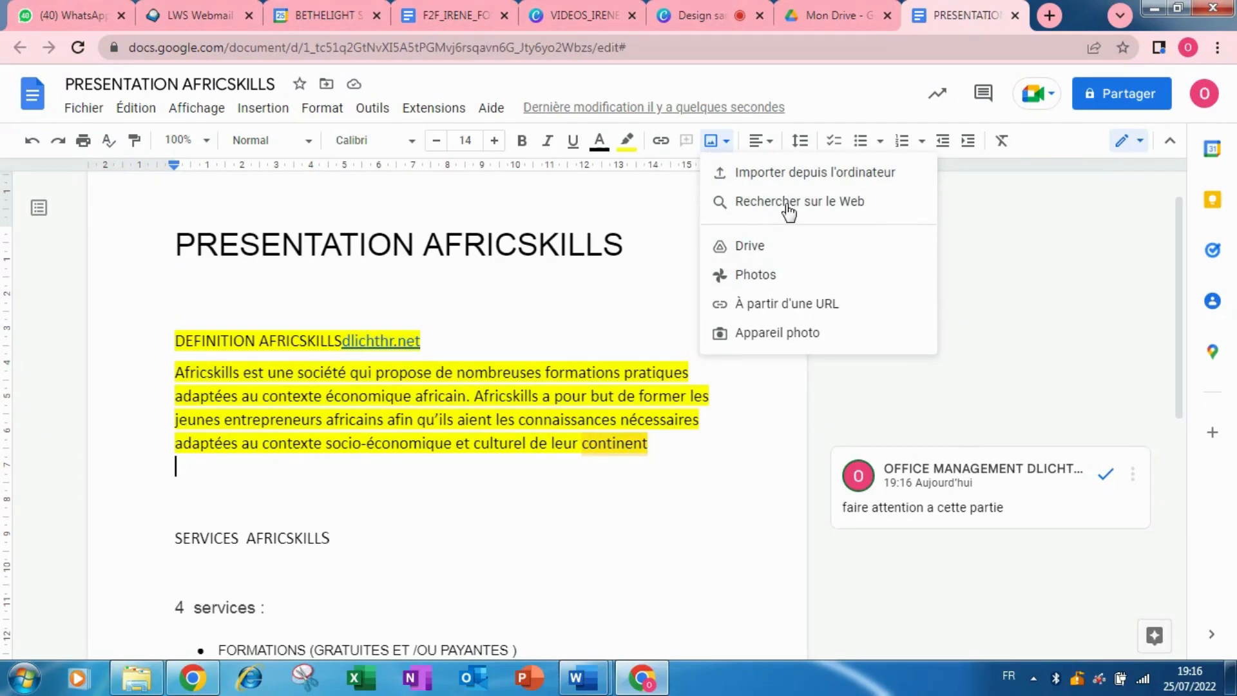
pyautogui.click(790, 178)
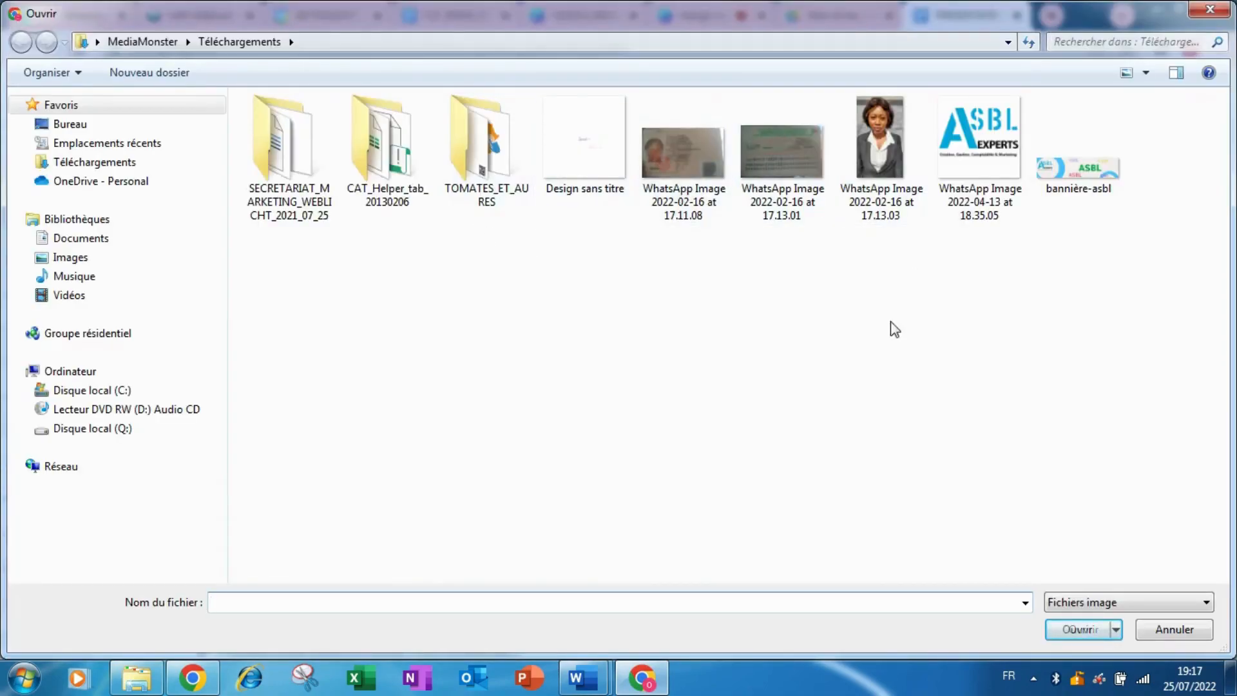
pyautogui.doubleClick(1089, 169)
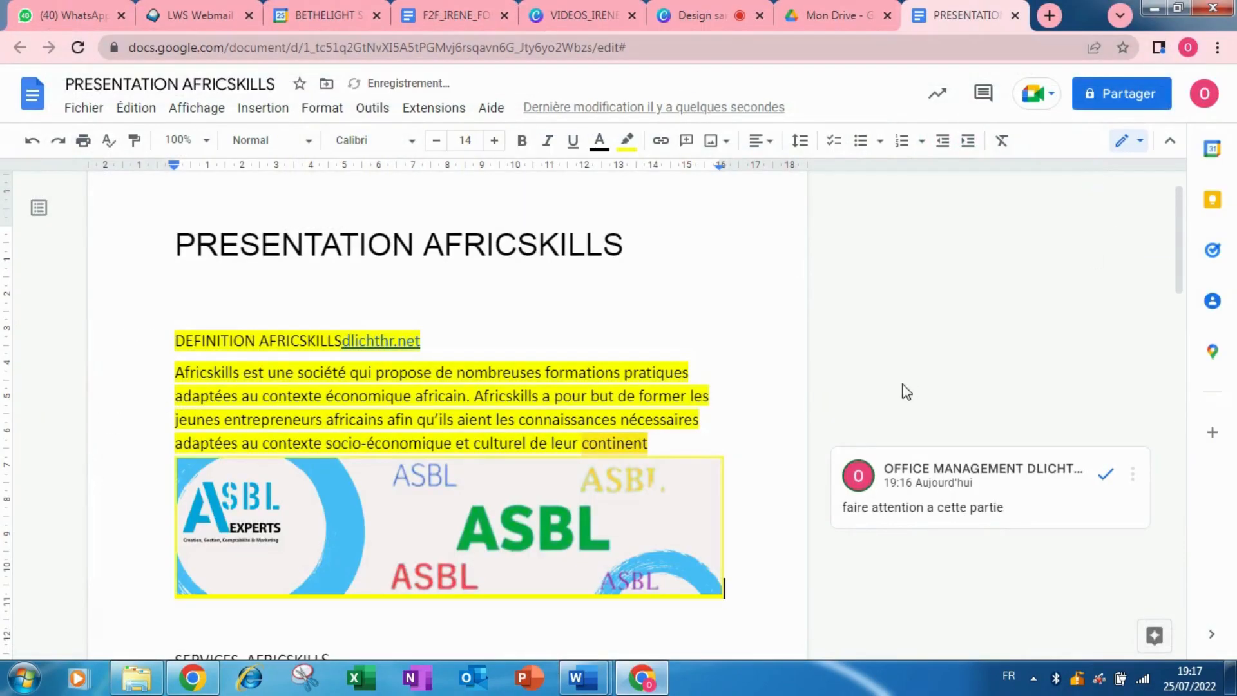
pyautogui.moveTo(1187, 251)
pyautogui.mouseDown()
pyautogui.moveTo(1190, 304)
pyautogui.moveTo(1190, 263)
pyautogui.mouseUp()
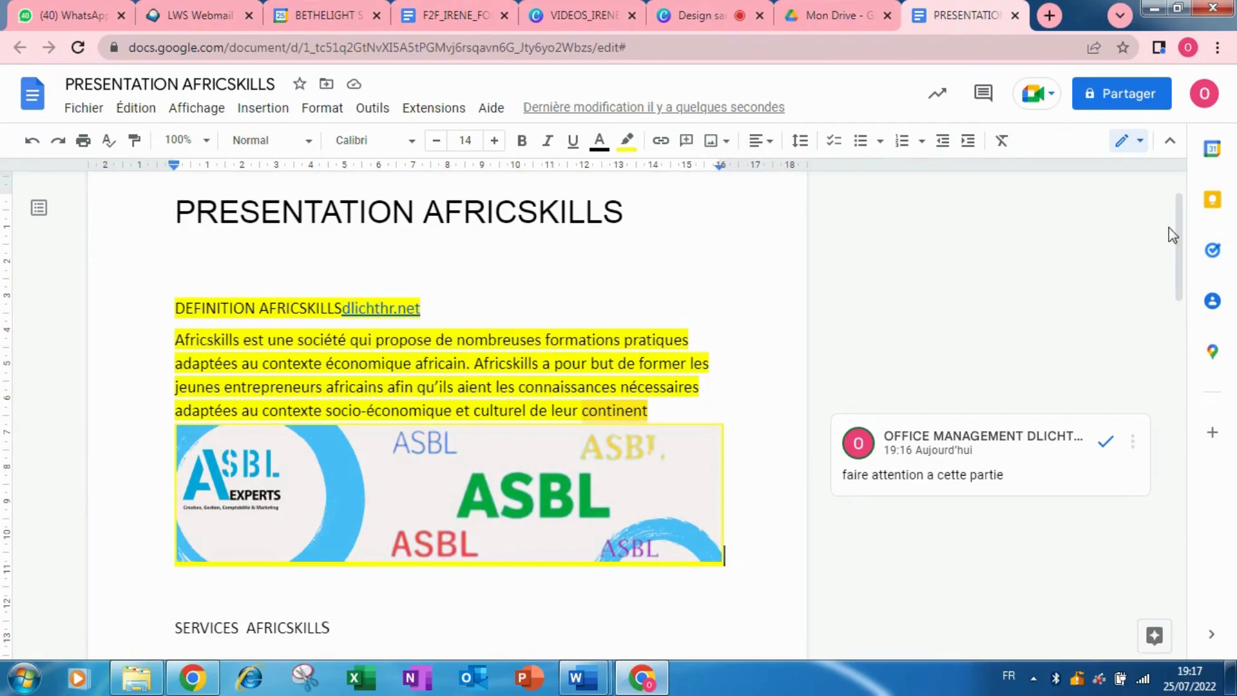
pyautogui.moveTo(1186, 261); pyautogui.dragTo(1191, 301)
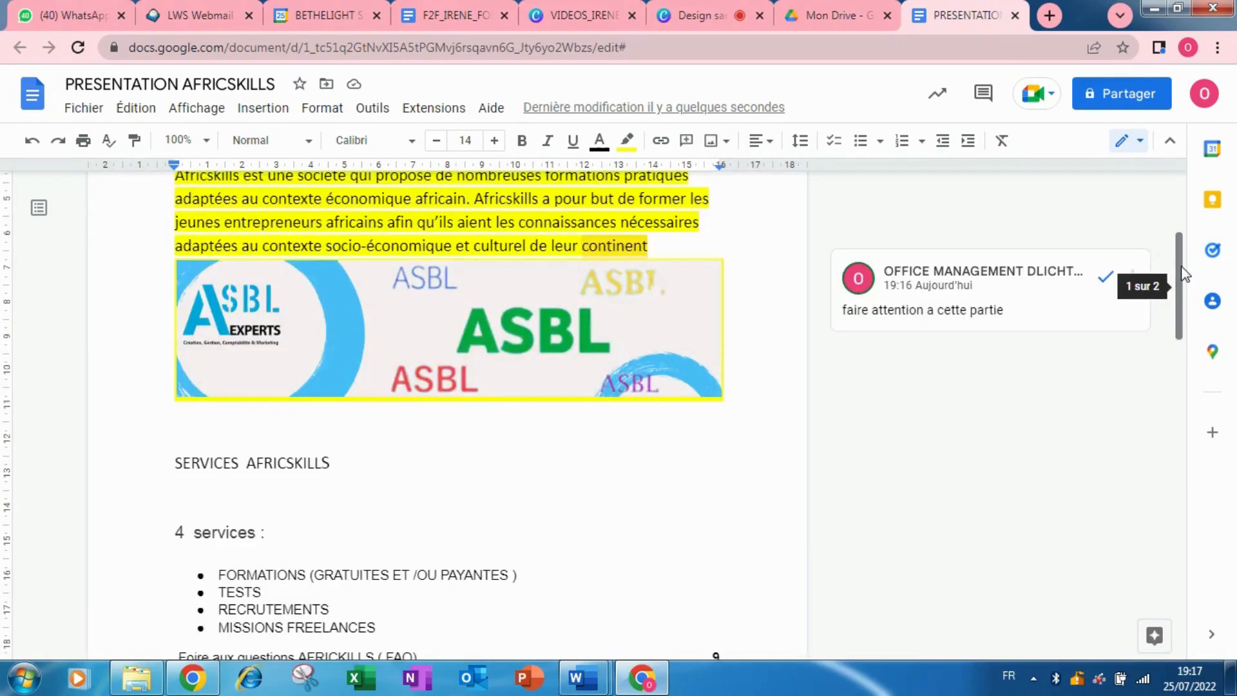
# Undo the banner image, empty line, comment and yellow highlight edits.
pyautogui.click(31, 141)
pyautogui.click(30, 140)
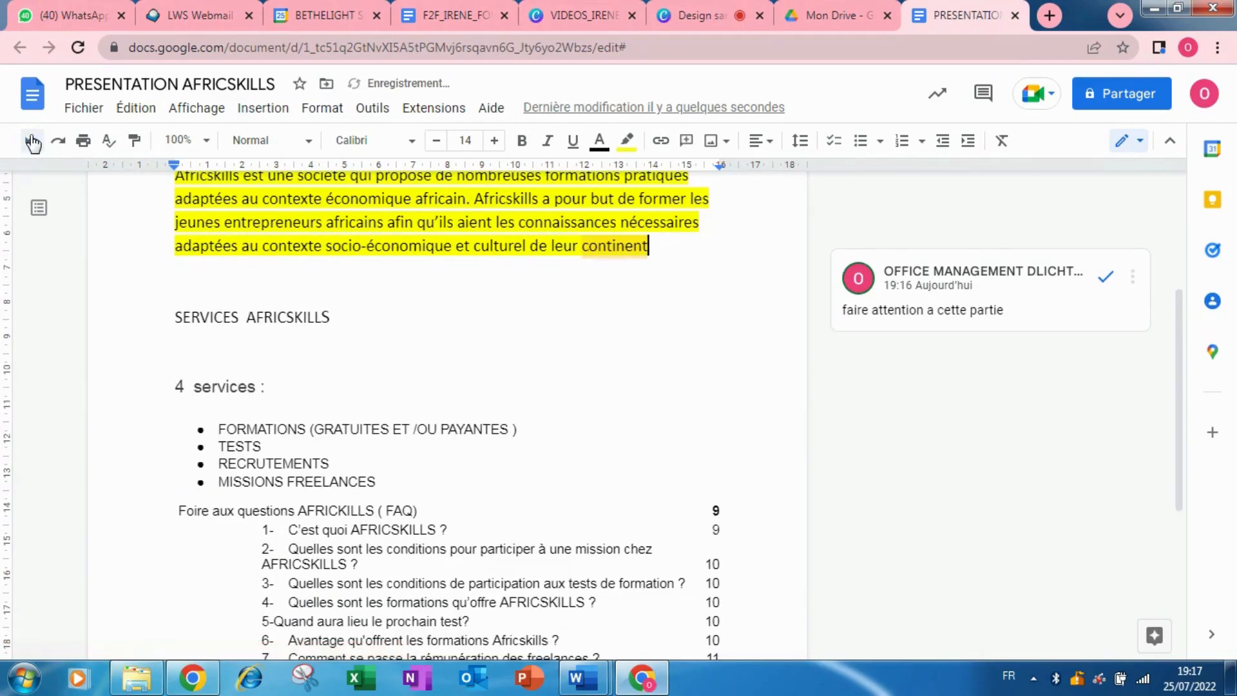
pyautogui.click(30, 140)
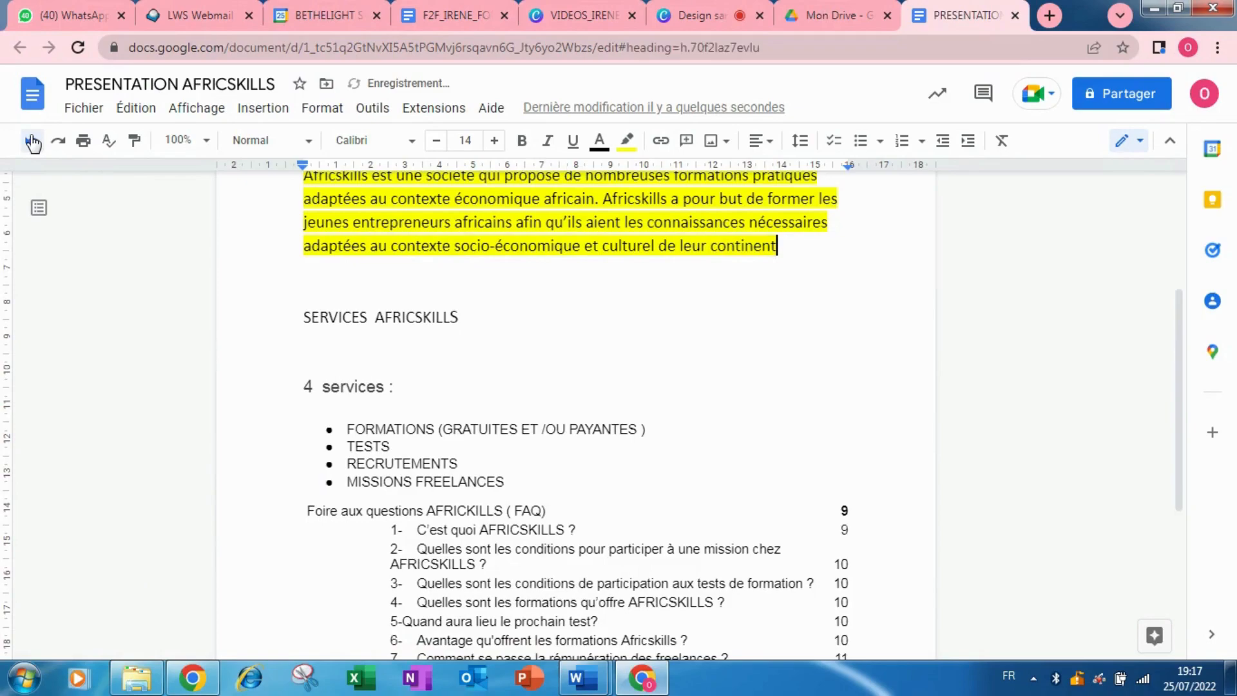
pyautogui.click(30, 141)
pyautogui.click(30, 140)
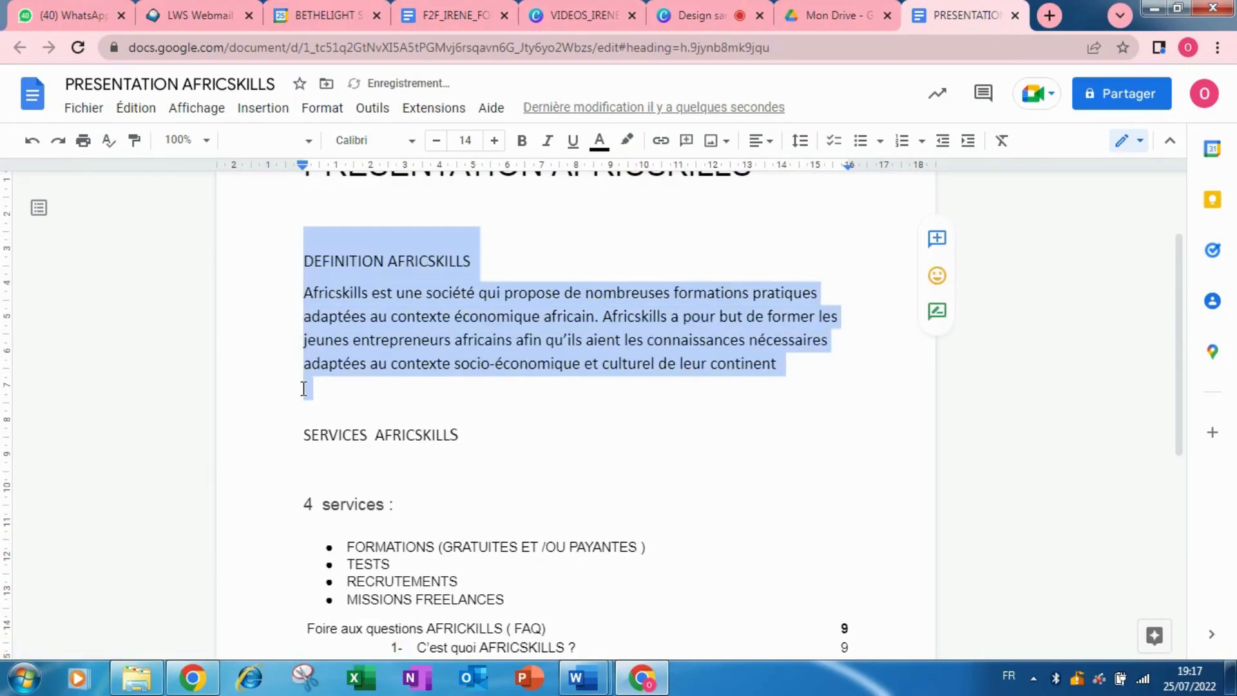
# Justify all paragraphs of the document, then select the whole document again.
pyautogui.click(347, 384)
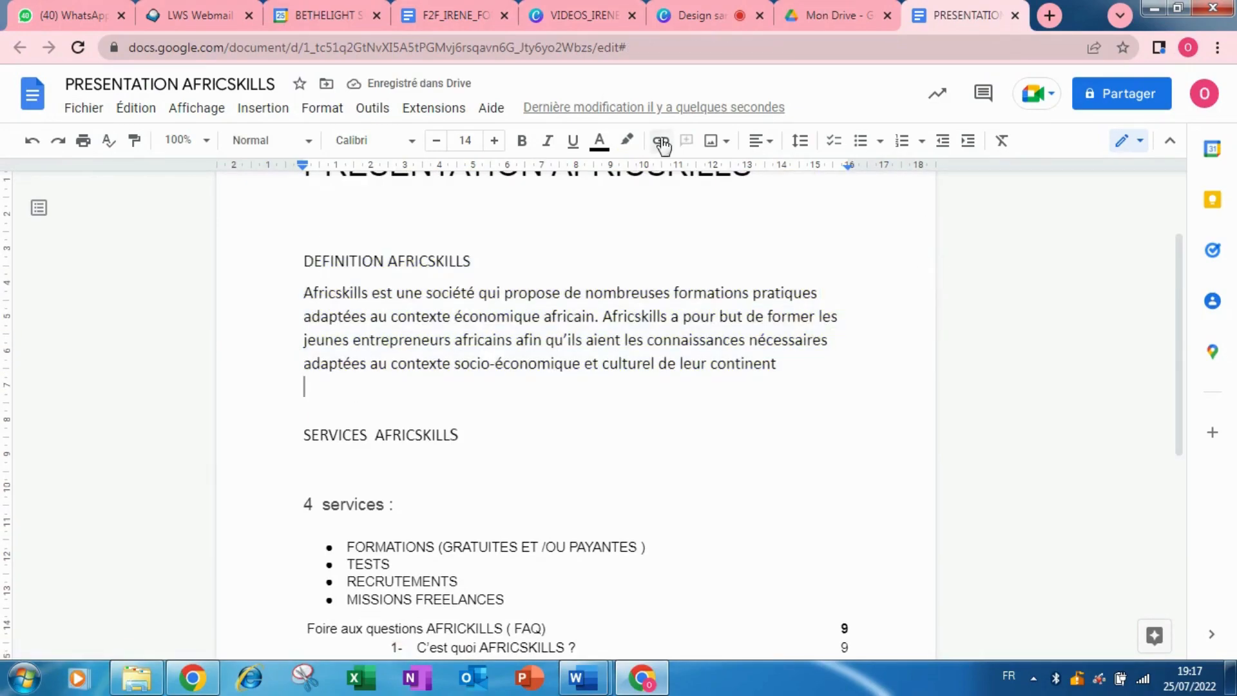
pyautogui.click(305, 261)
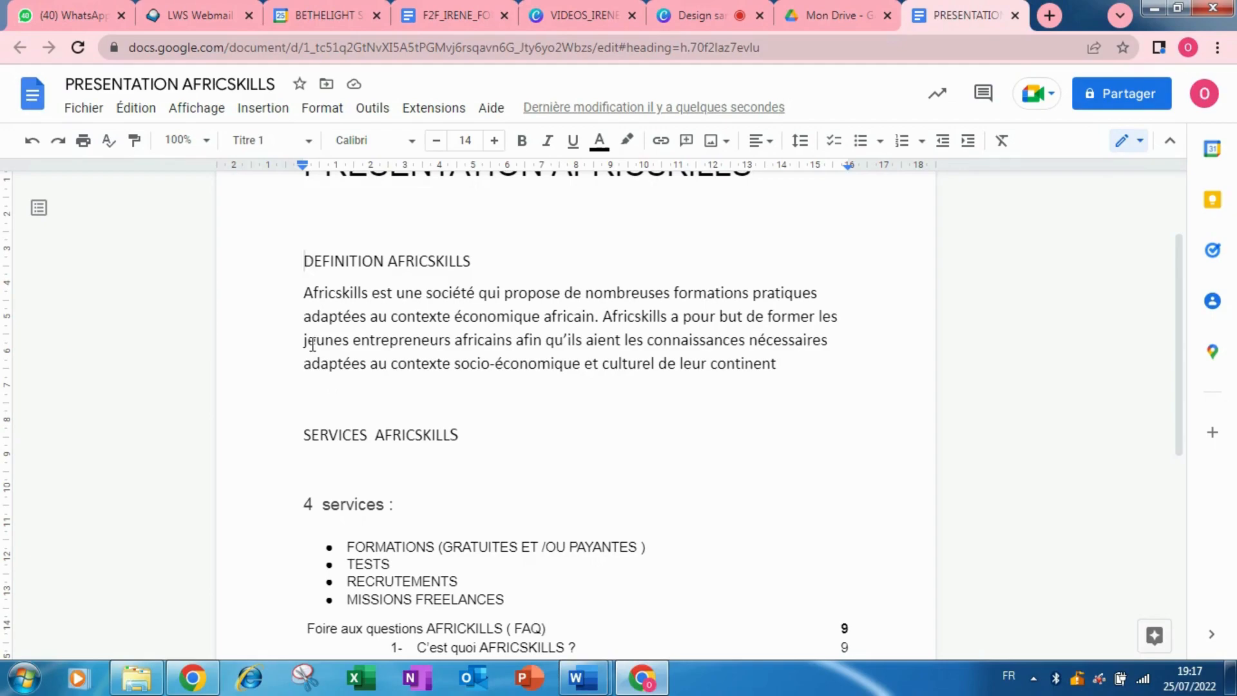
pyautogui.keyDown('shift'); pyautogui.click(432, 498); pyautogui.keyUp('shift')
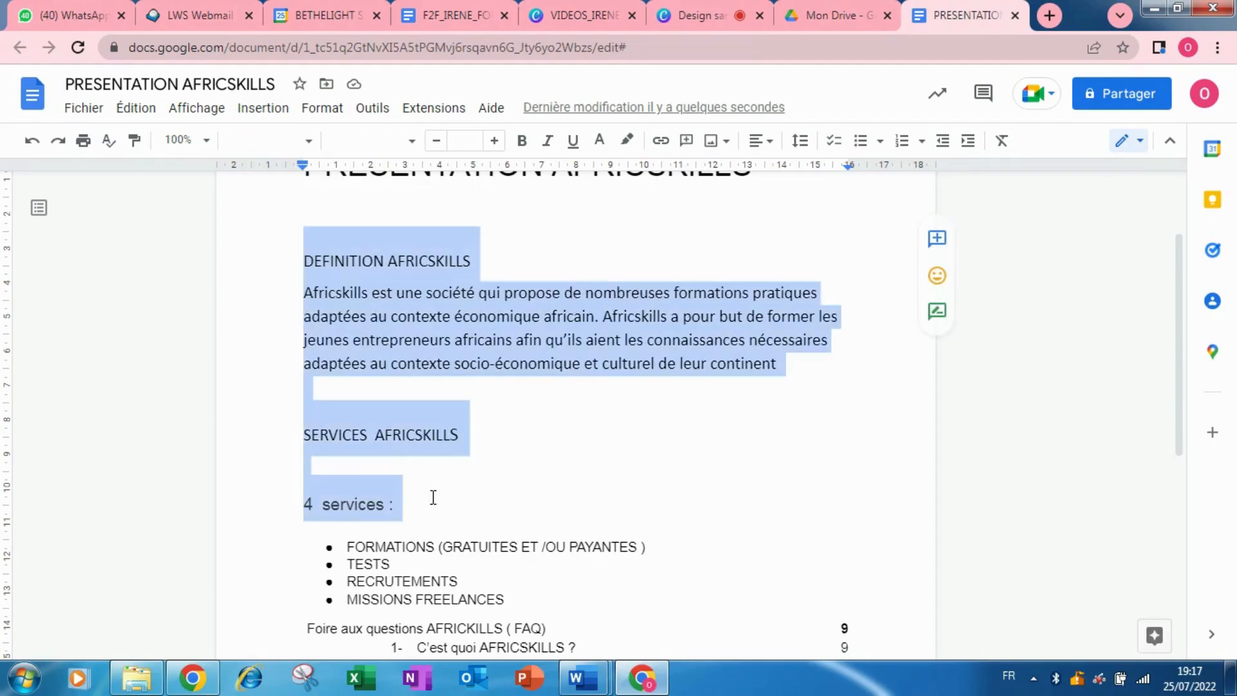
pyautogui.hotkey('ctrl', 'a')
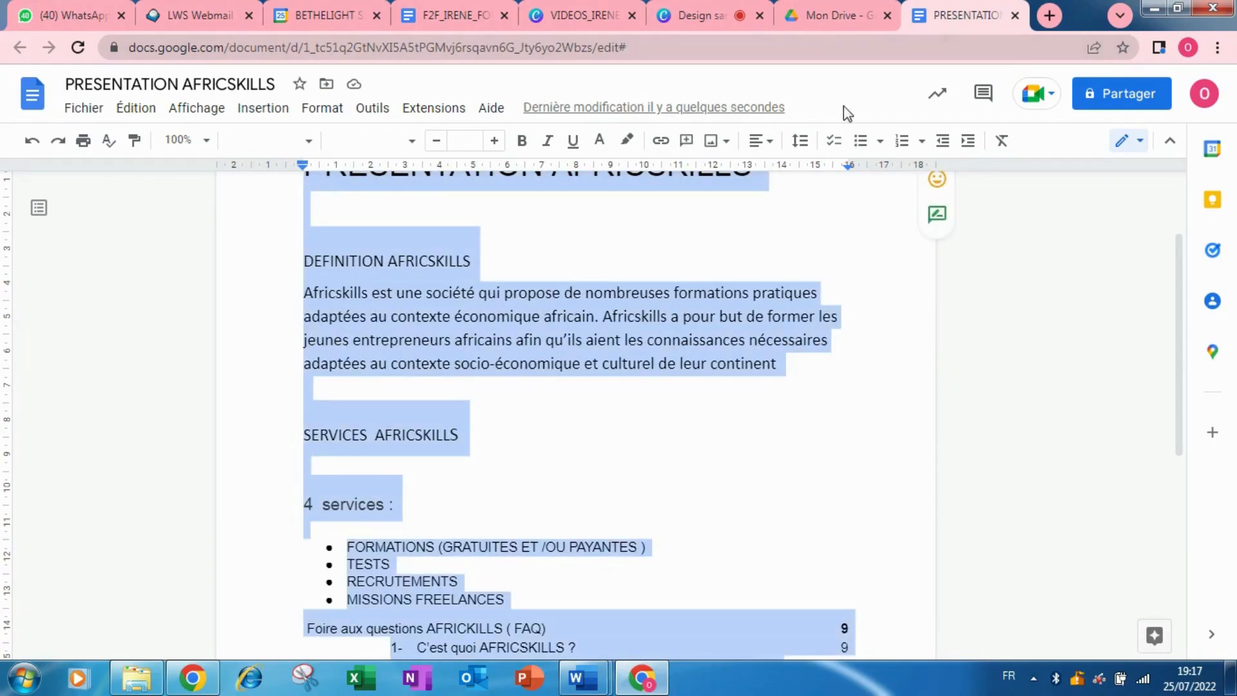
pyautogui.click(760, 141)
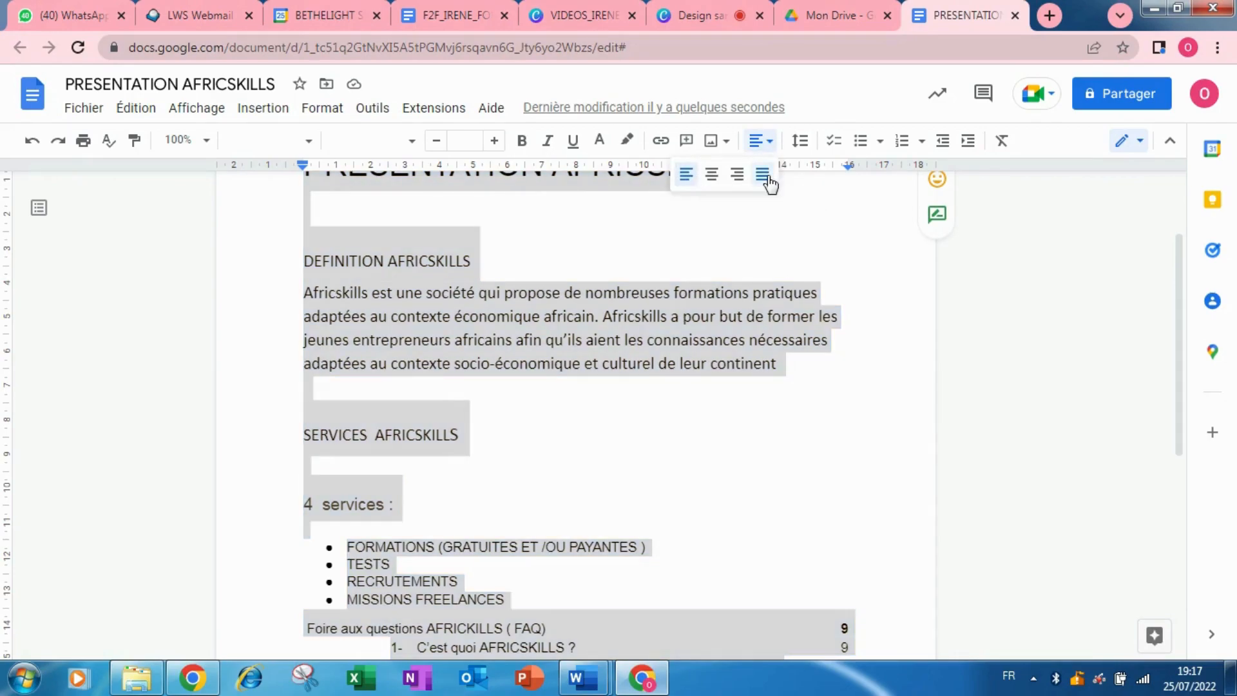
pyautogui.click(764, 175)
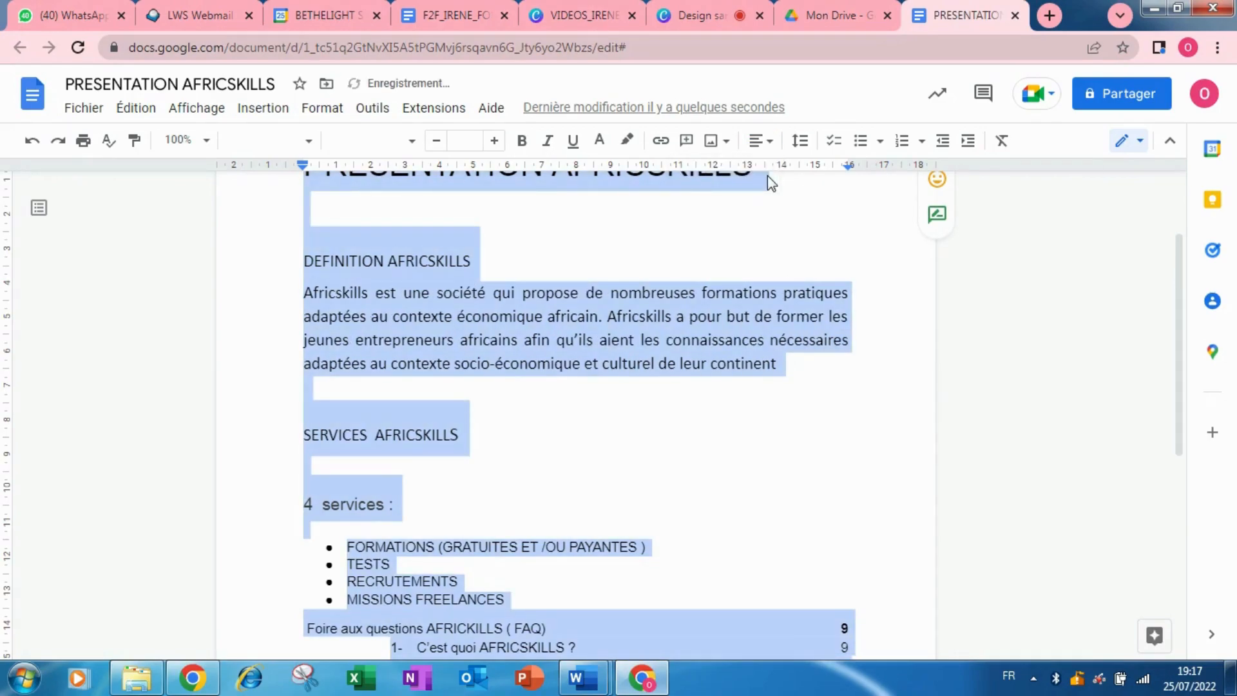
pyautogui.click(765, 142)
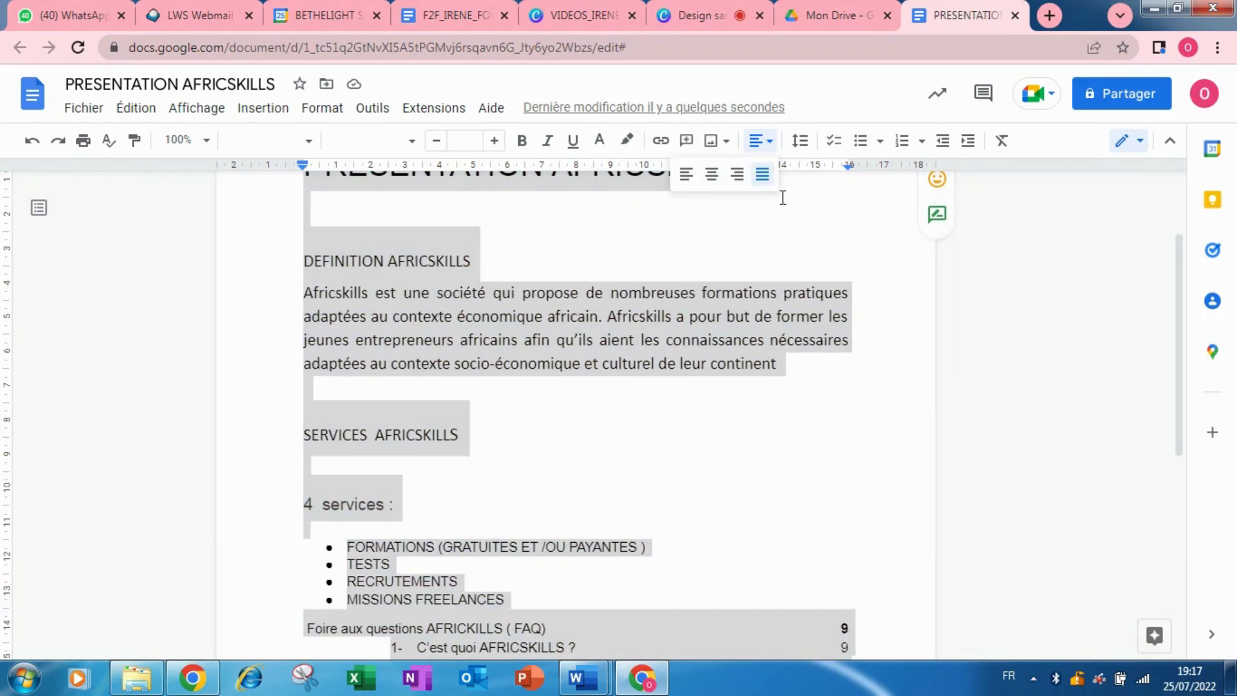
pyautogui.click(783, 198)
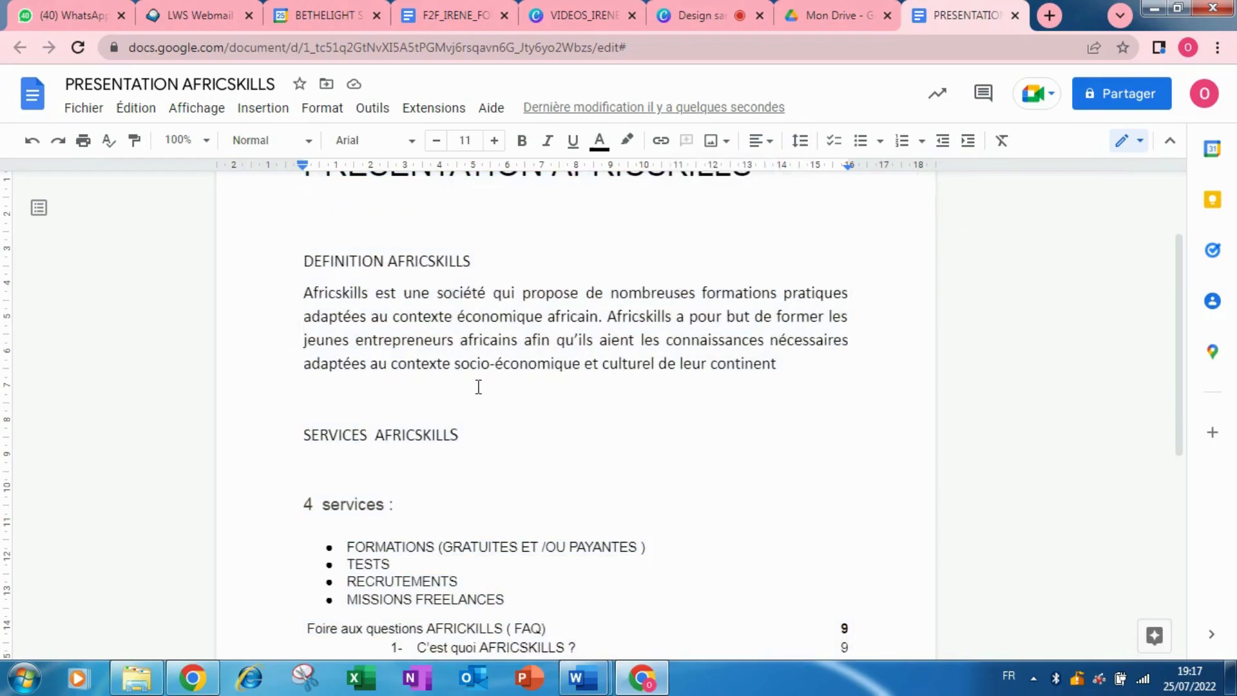
pyautogui.hotkey('ctrl', 'a')
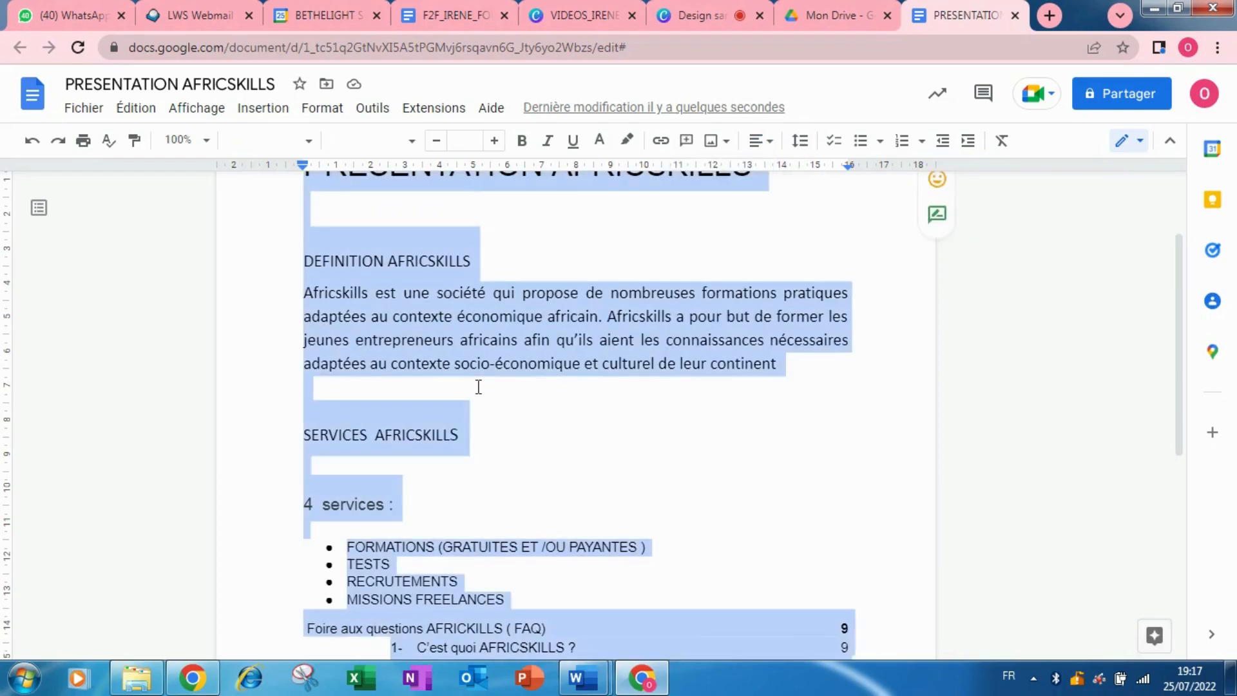
# Set the whole document's line spacing to 1,5 and add a blank line after 'continent'.
pyautogui.click(800, 142)
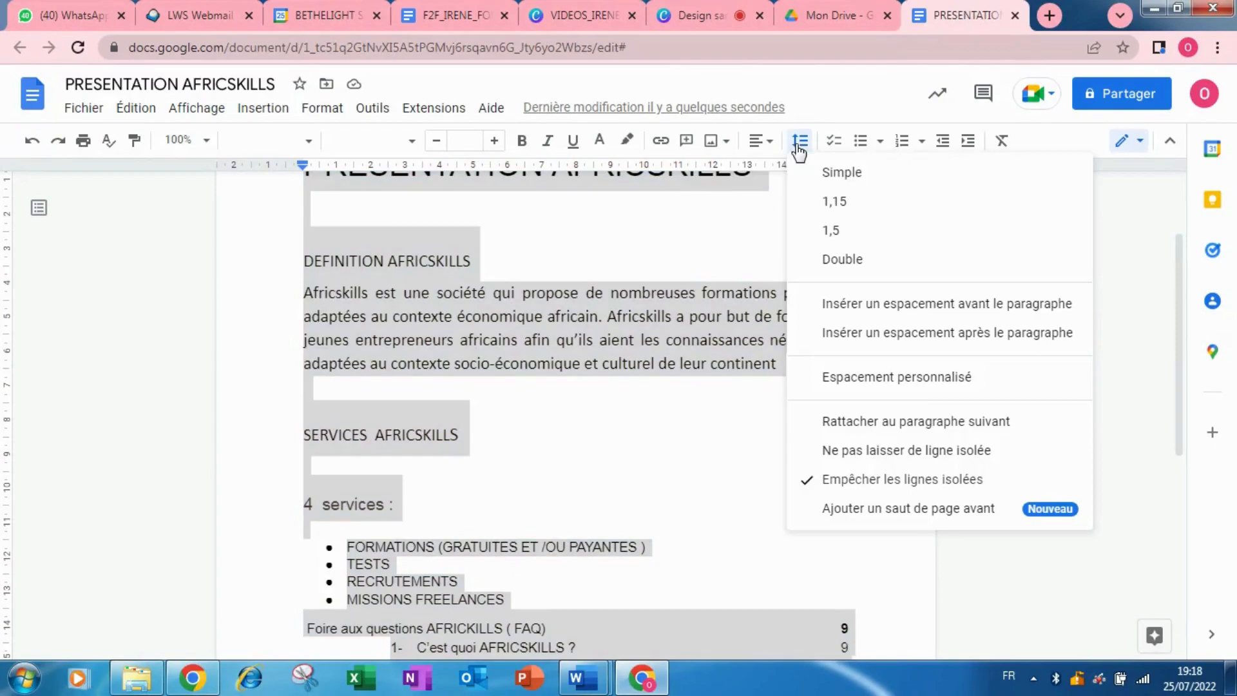
pyautogui.click(836, 203)
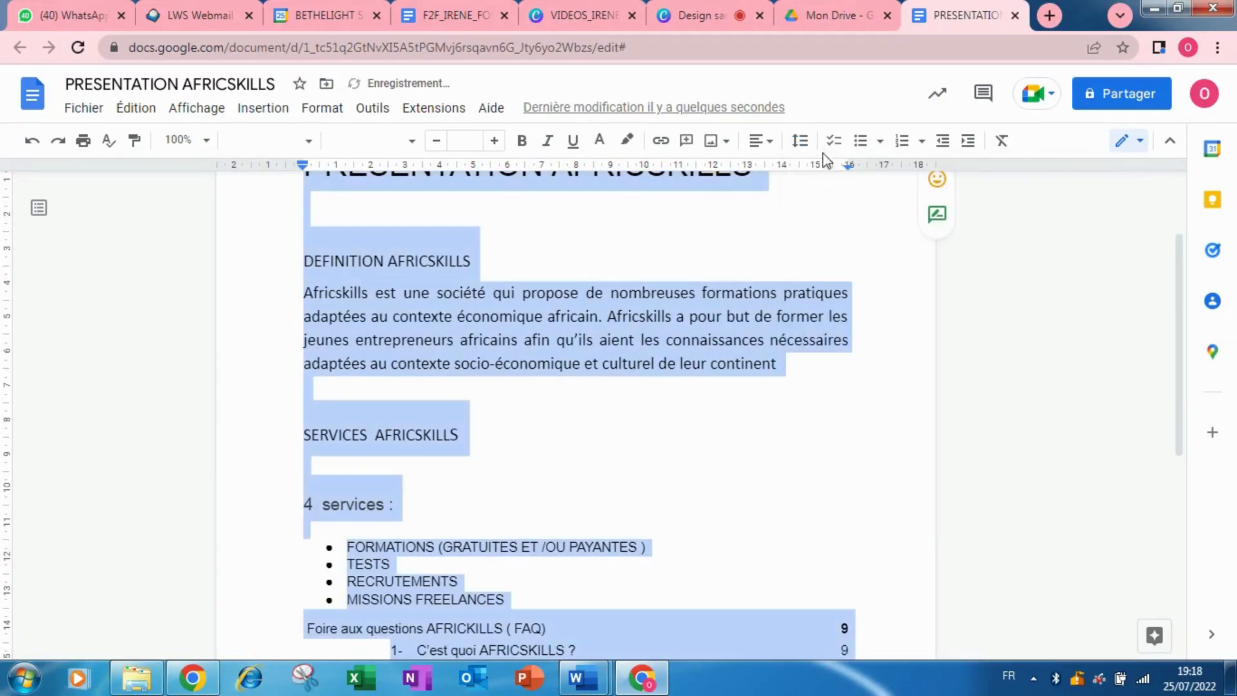
pyautogui.click(805, 147)
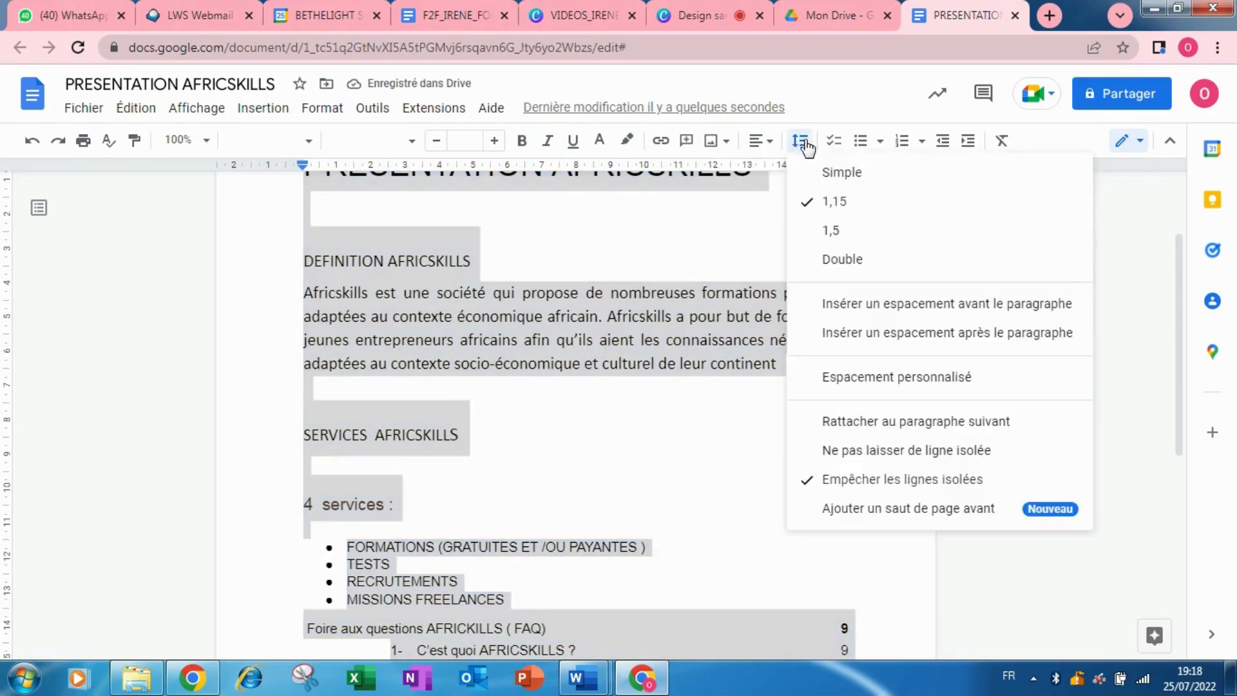
pyautogui.click(836, 230)
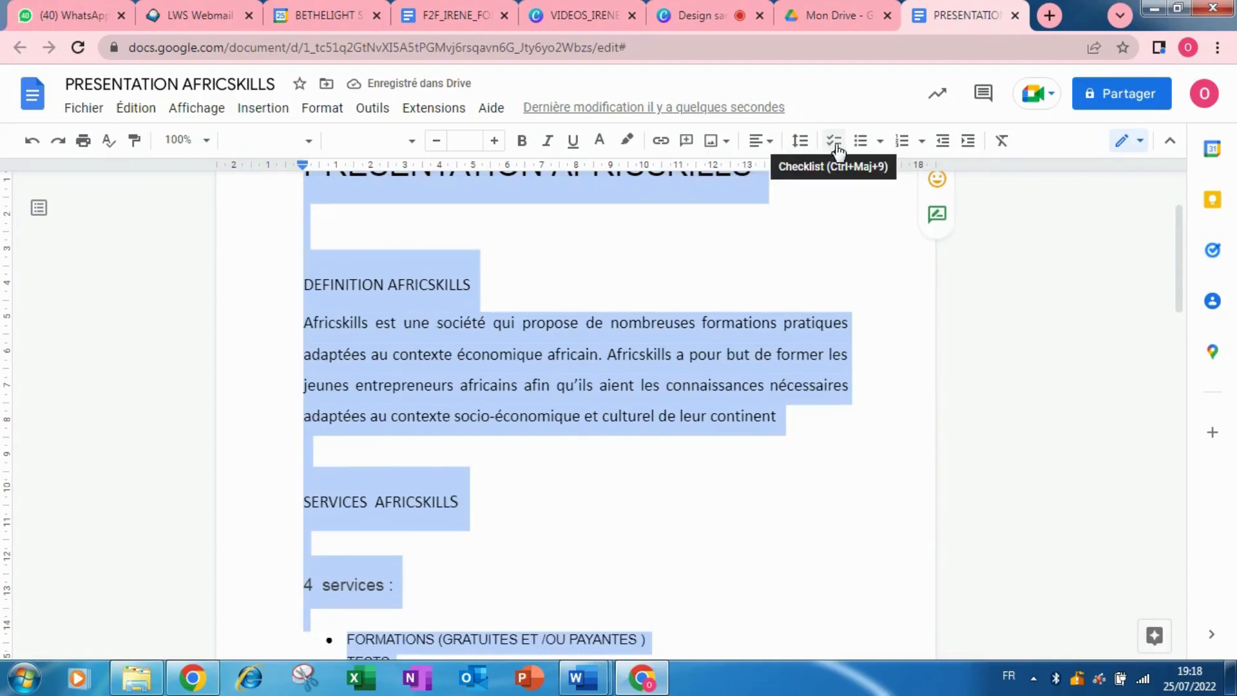
pyautogui.click(806, 420)
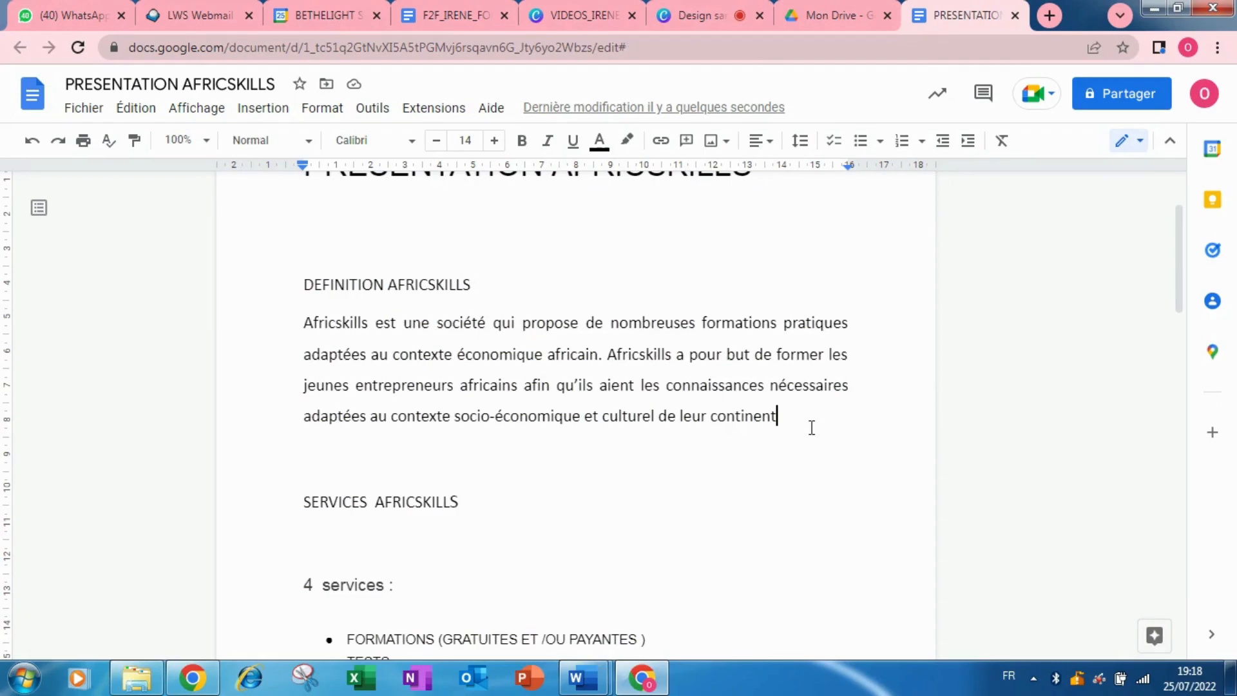
pyautogui.press('Return')
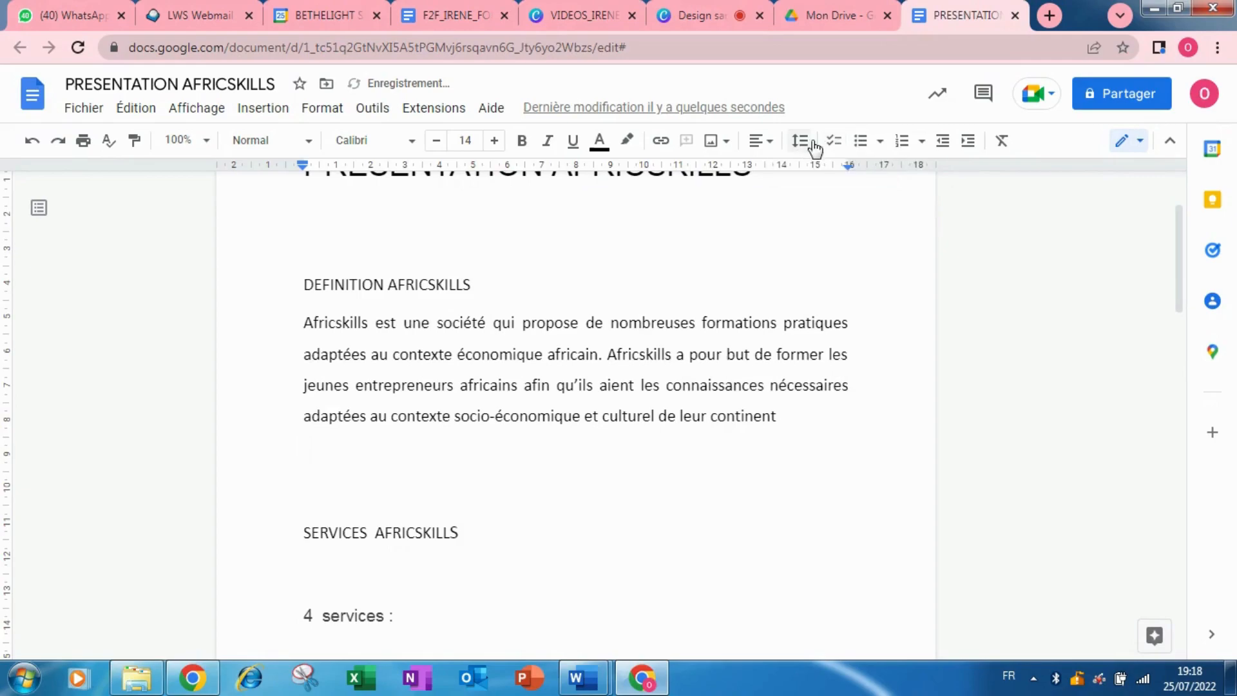
# Turn the blank line into a checklist item reading 'numero 1' and start a new line.
pyautogui.click(835, 141)
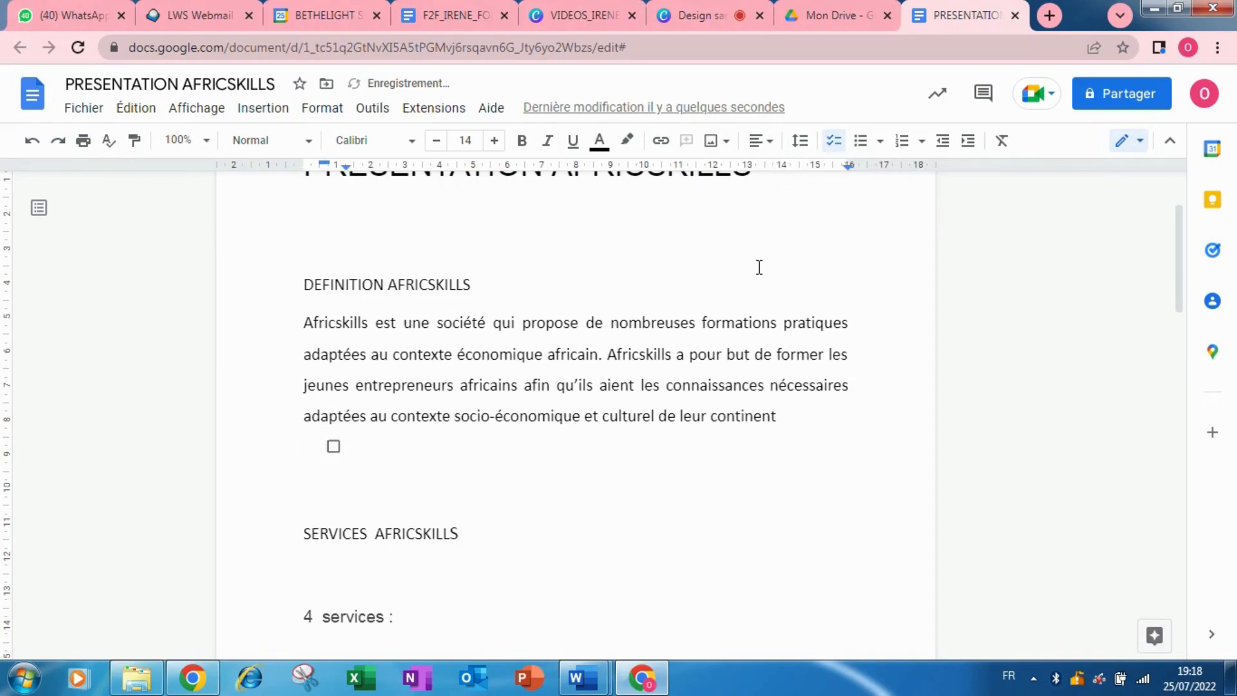
pyautogui.write('numero 1')
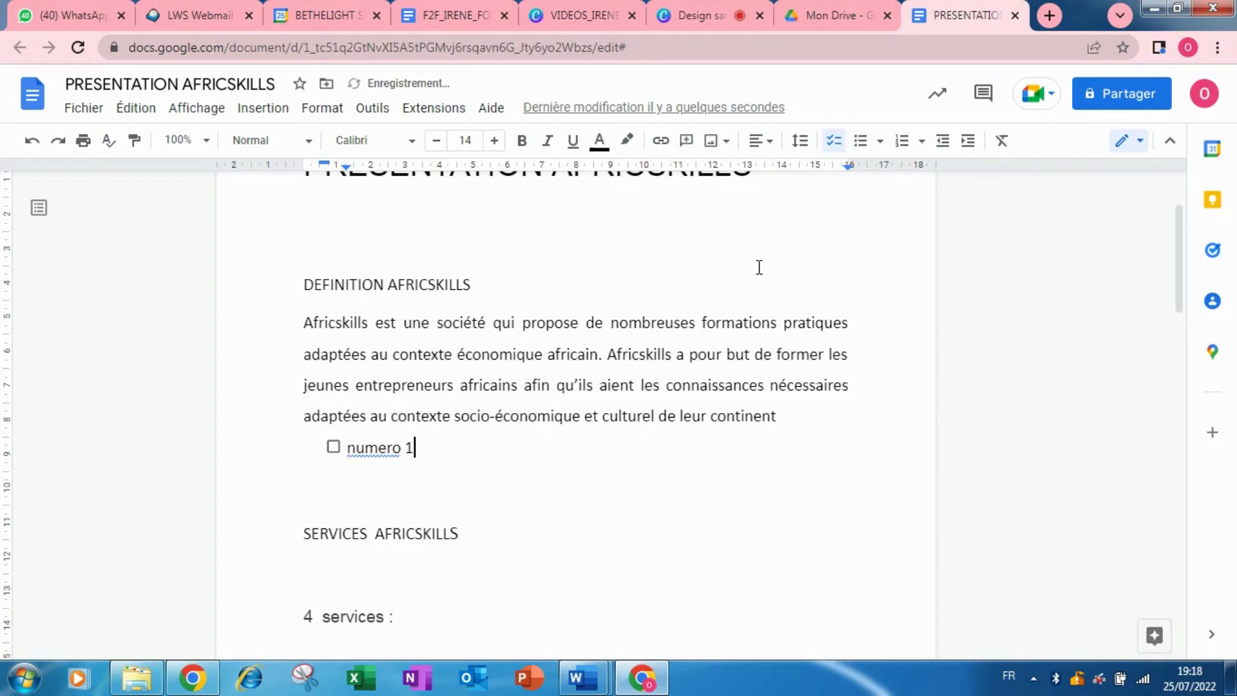
pyautogui.press('Return')
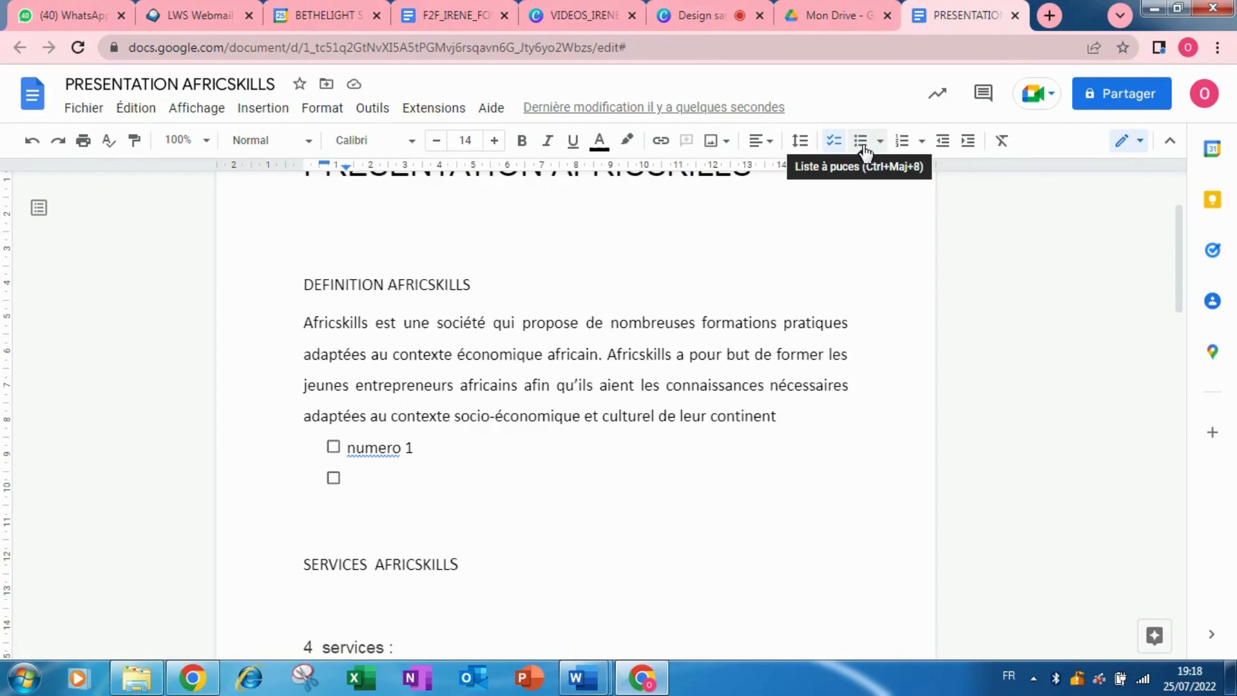
# Replace the checkbox with a bulleted item 'numero 2' and start another bullet below.
pyautogui.press('BackSpace')
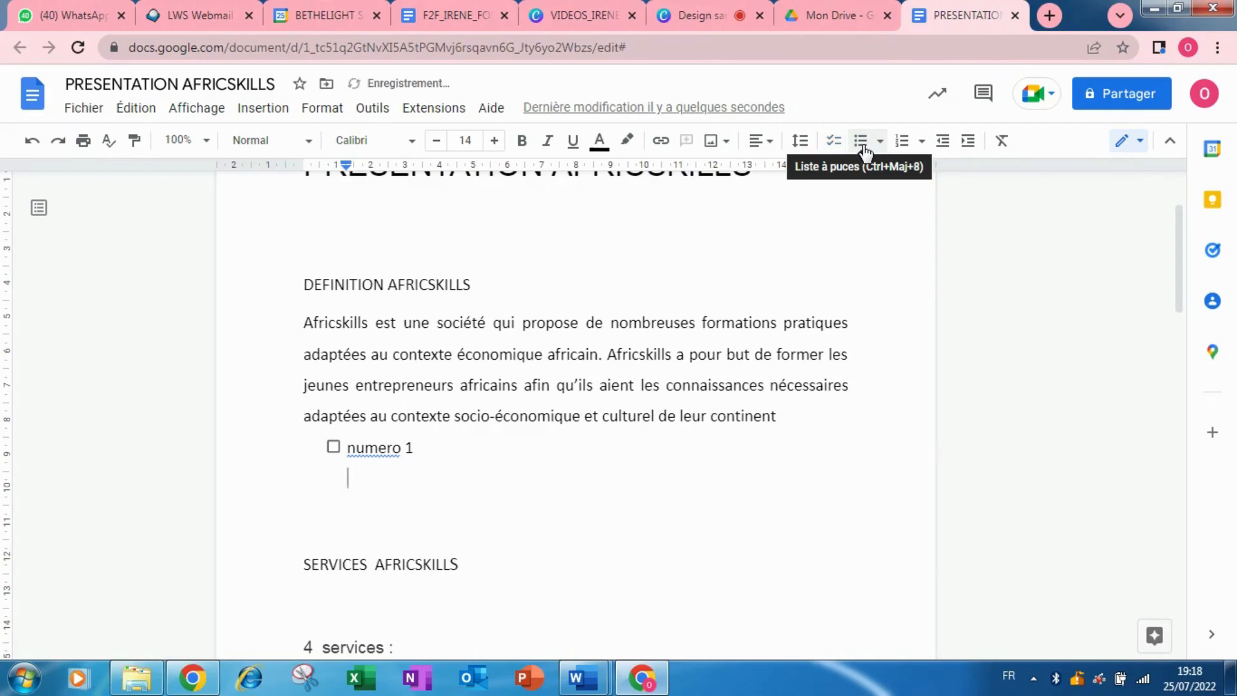
pyautogui.click(865, 151)
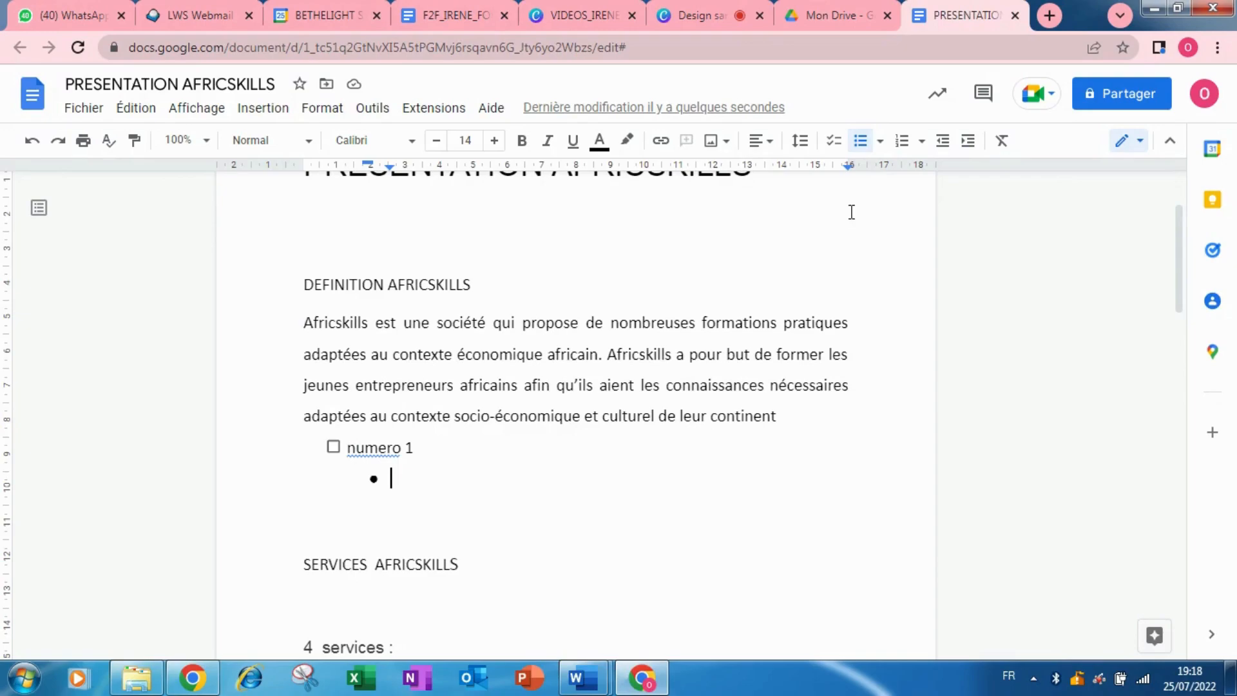
pyautogui.write('n')
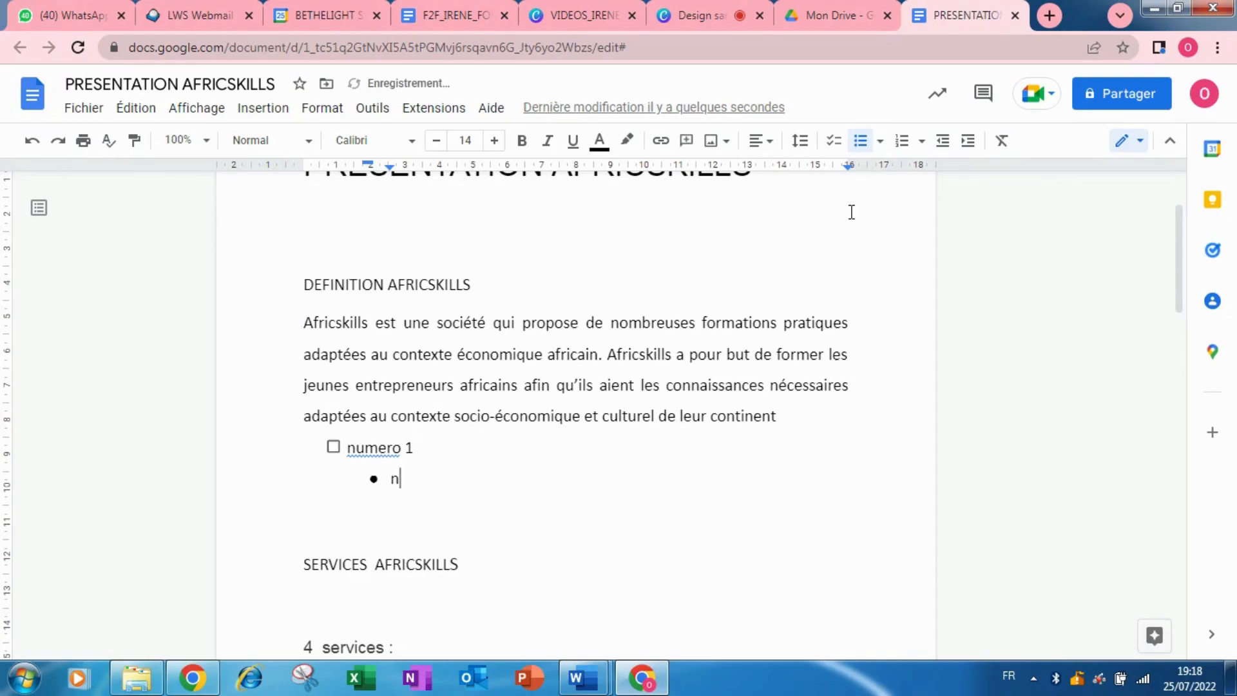
pyautogui.write('umero 2')
pyautogui.press('Return')
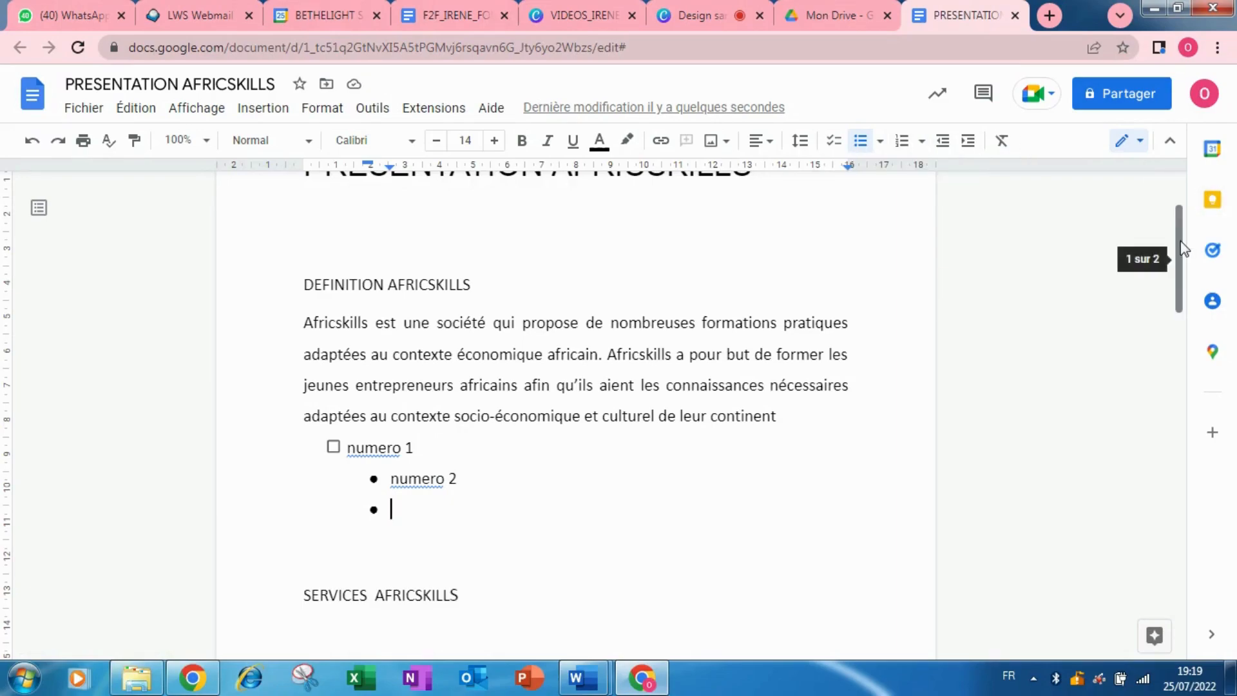
# Try a numbered list on the definition paragraph and numero 1, then undo it.
pyautogui.moveTo(1180, 257); pyautogui.dragTo(1179, 247)
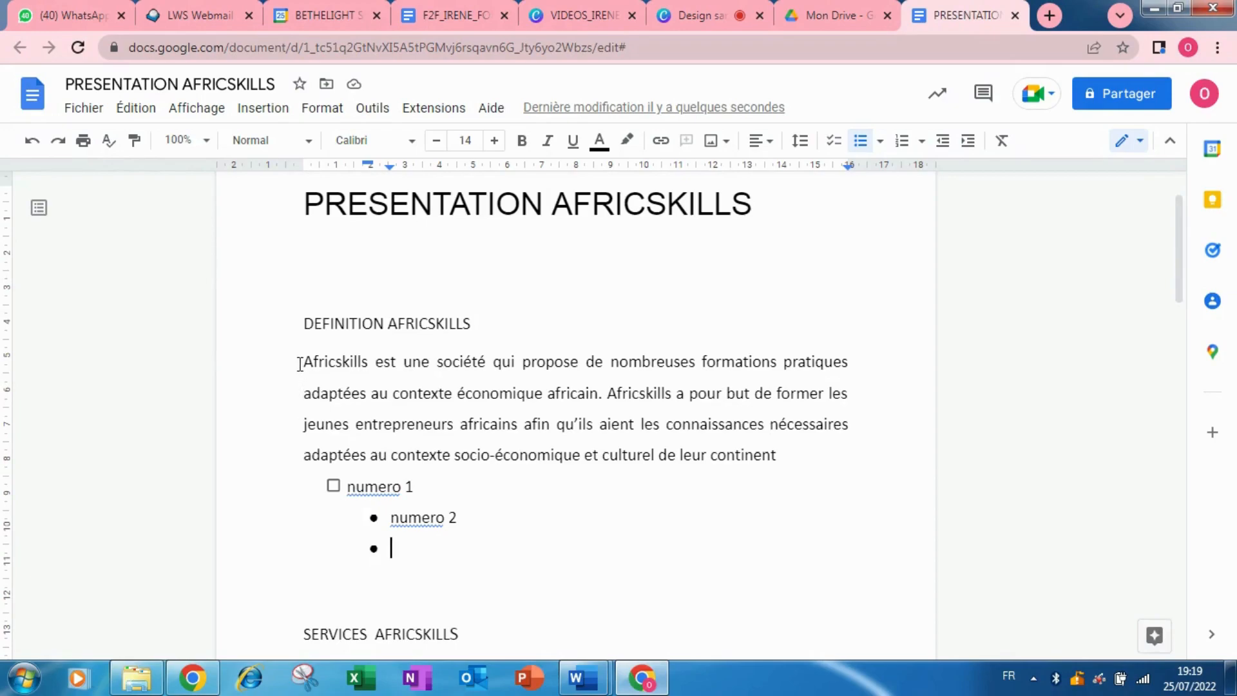
pyautogui.moveTo(305, 359); pyautogui.dragTo(798, 485)
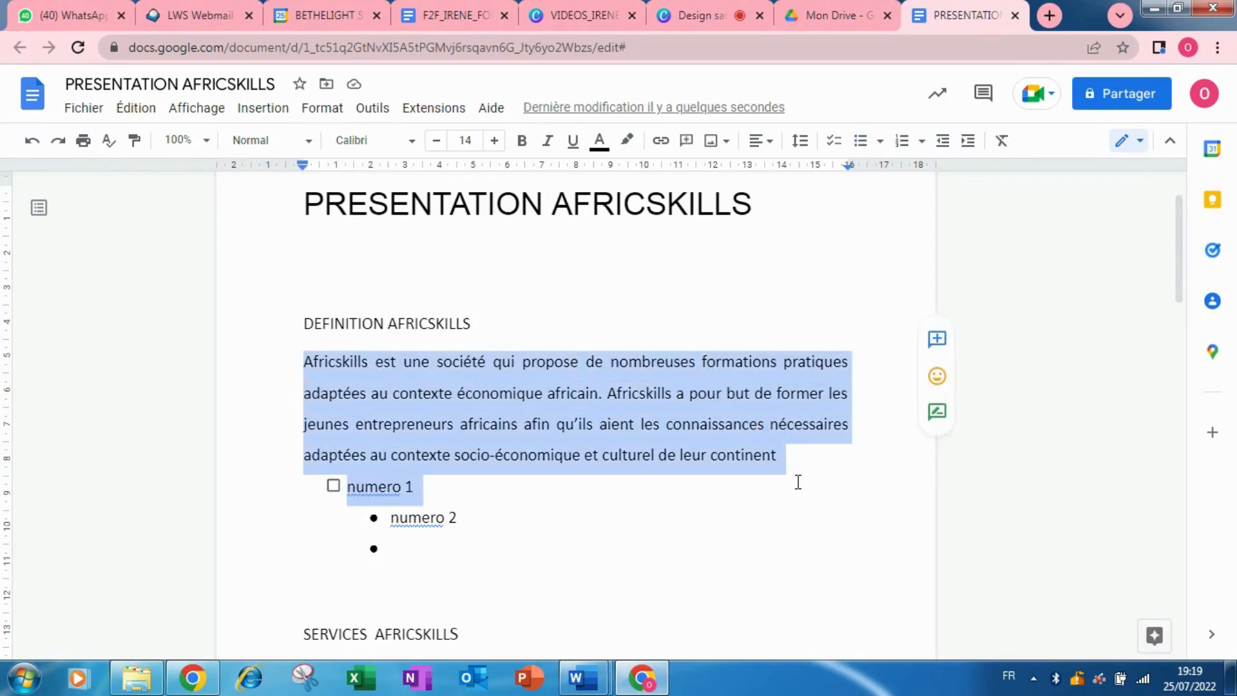
pyautogui.click(903, 142)
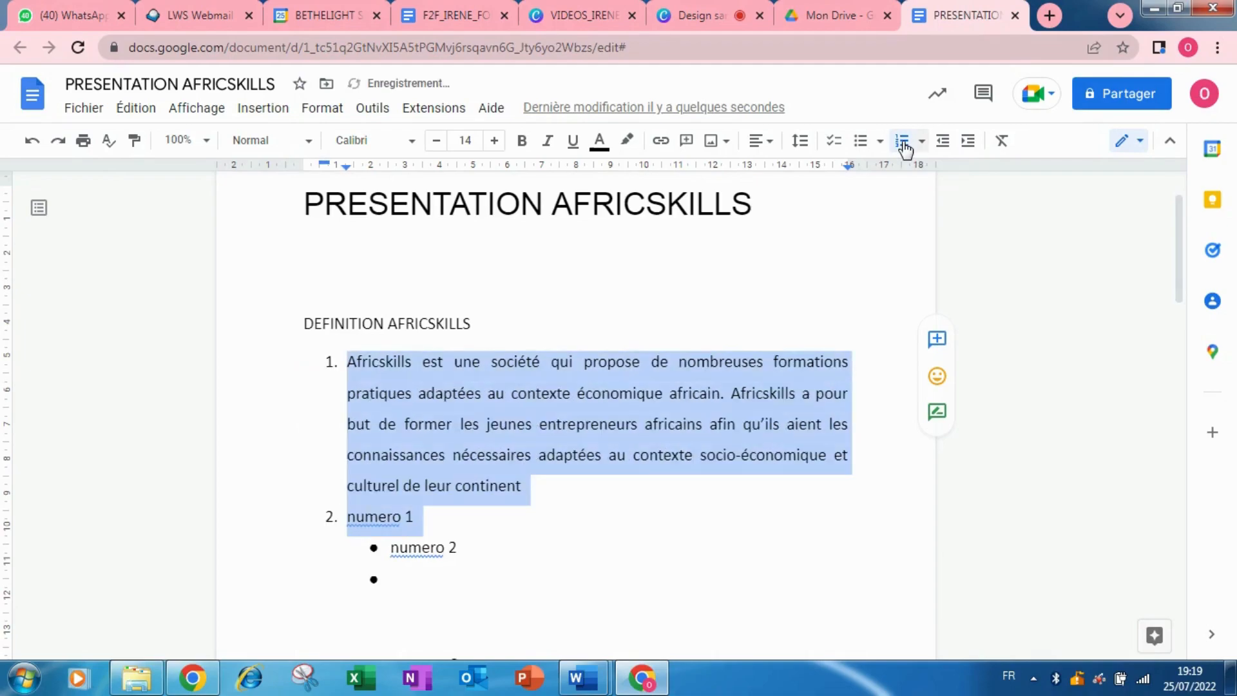
pyautogui.click(28, 146)
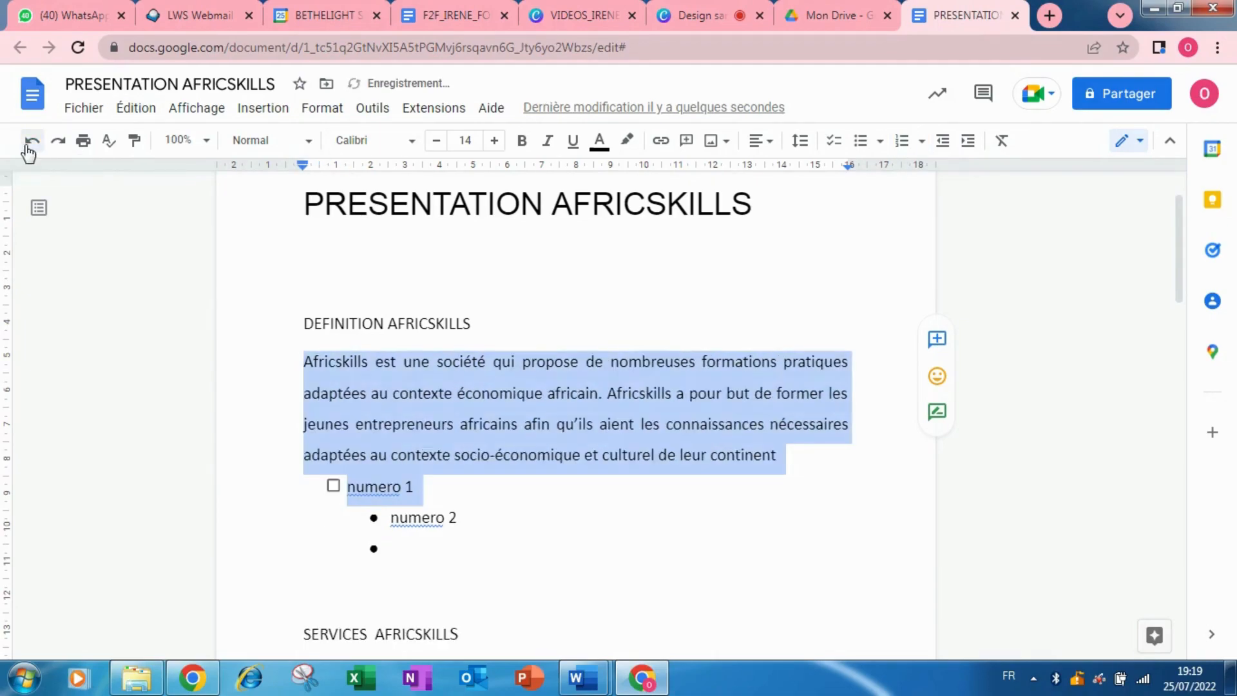
# Start a numbered list under SERVICES AFRICSKILLS with item 'numero 1' and an empty item 2.
pyautogui.click(475, 640)
pyautogui.click(481, 599)
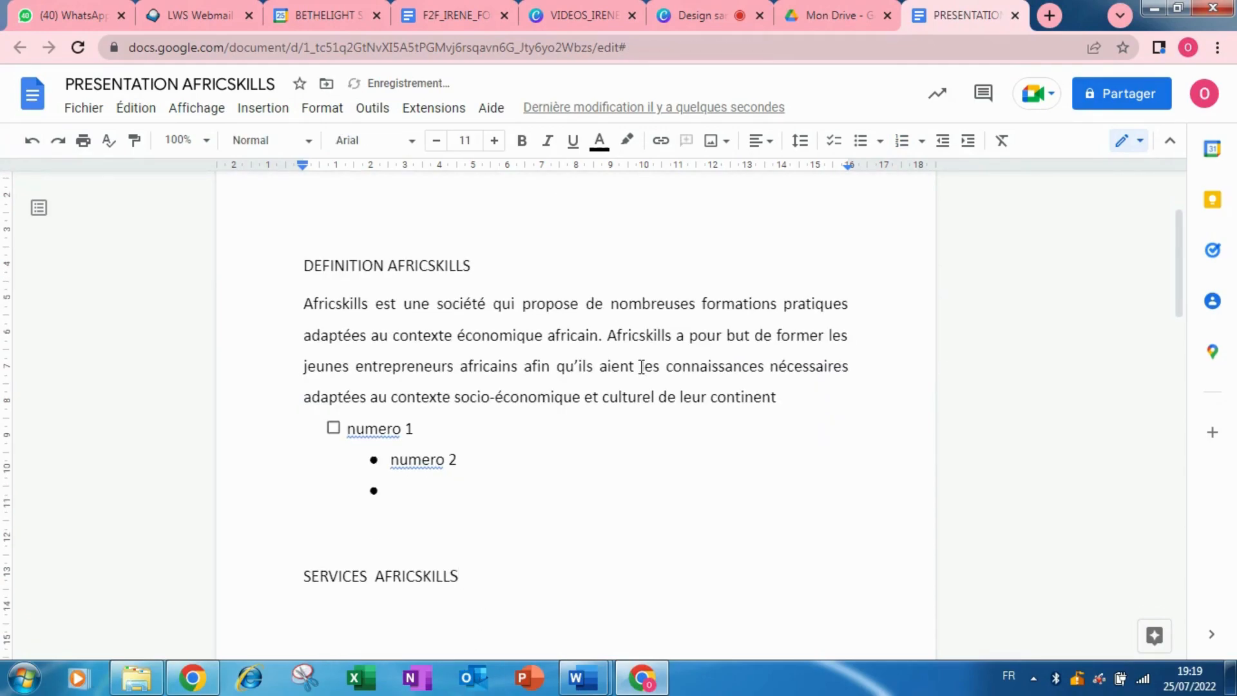
pyautogui.click(901, 142)
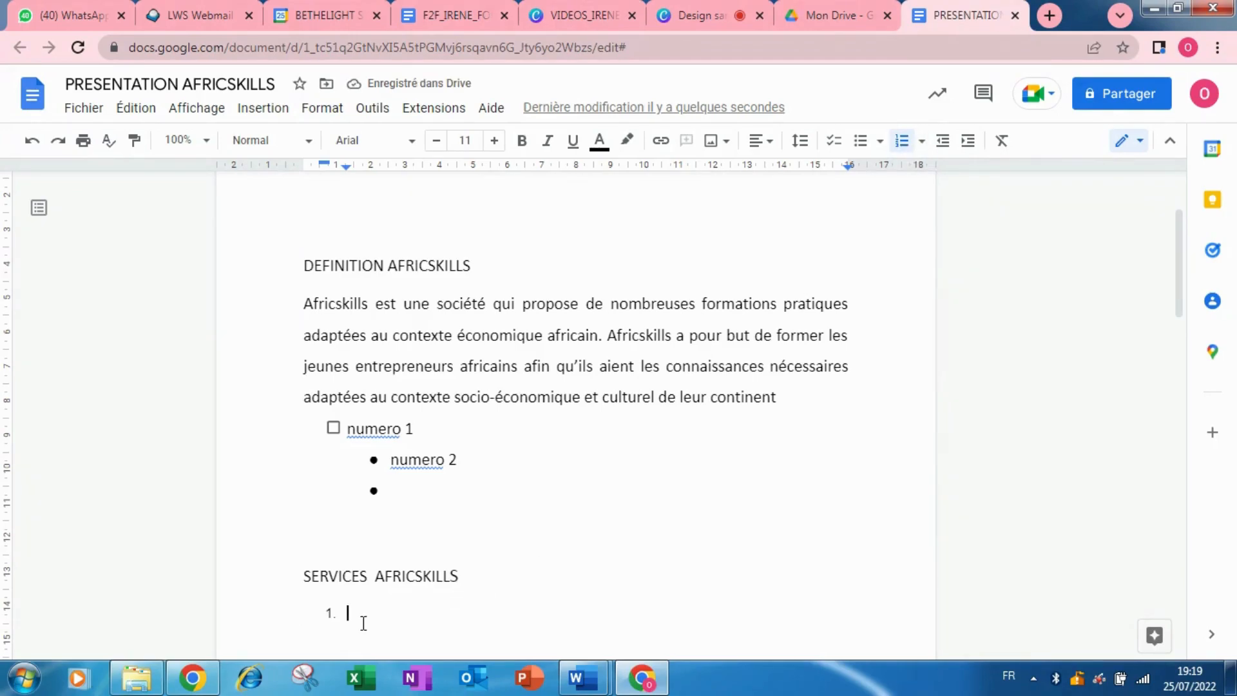
pyautogui.write('numero 1')
pyautogui.press('Return')
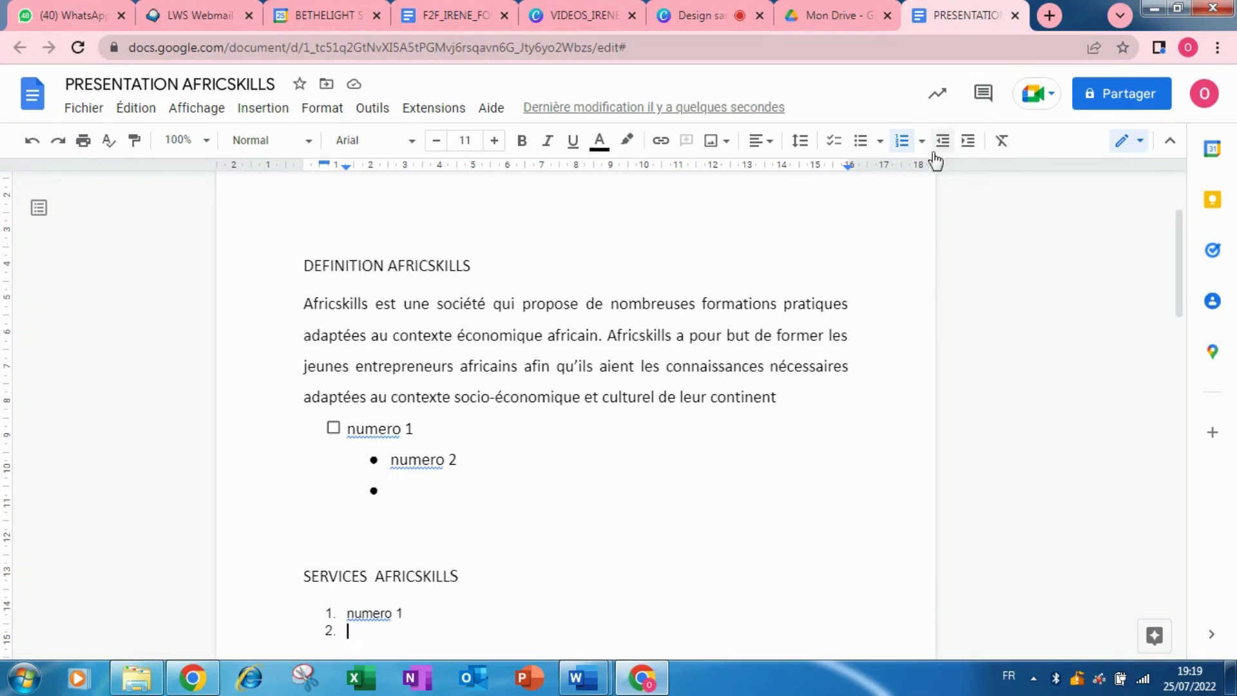
pyautogui.moveTo(296, 268); pyautogui.dragTo(793, 415)
pyautogui.click(968, 142)
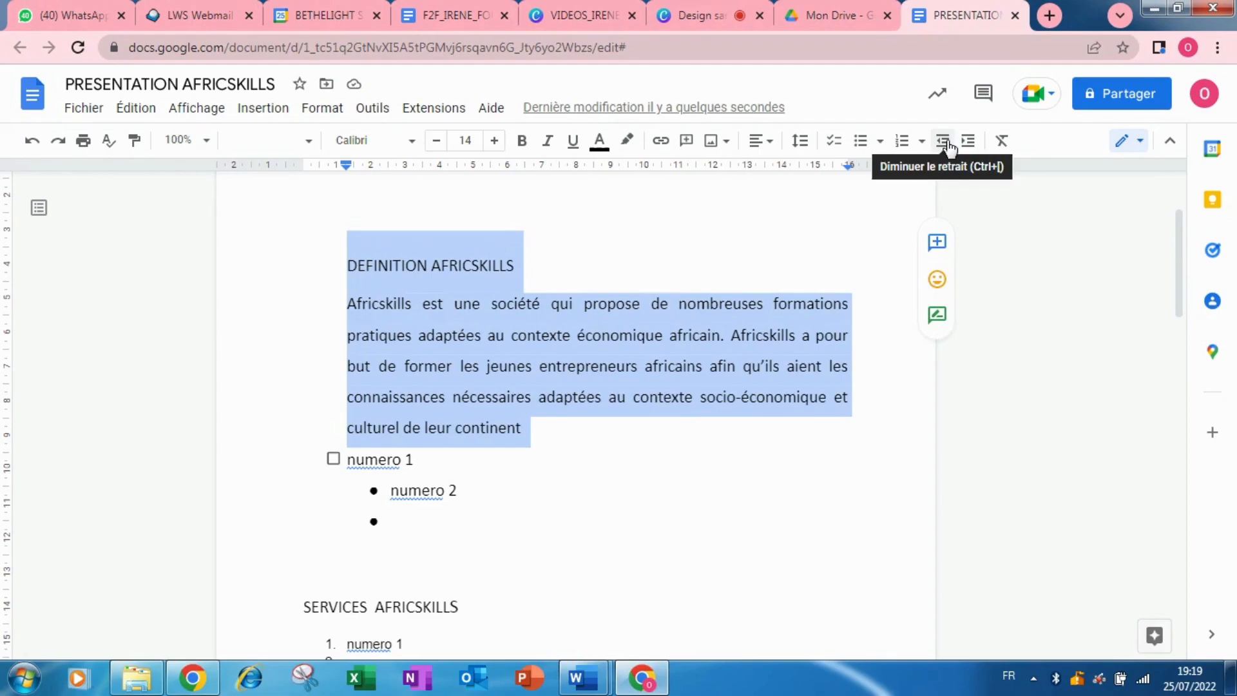
pyautogui.click(943, 140)
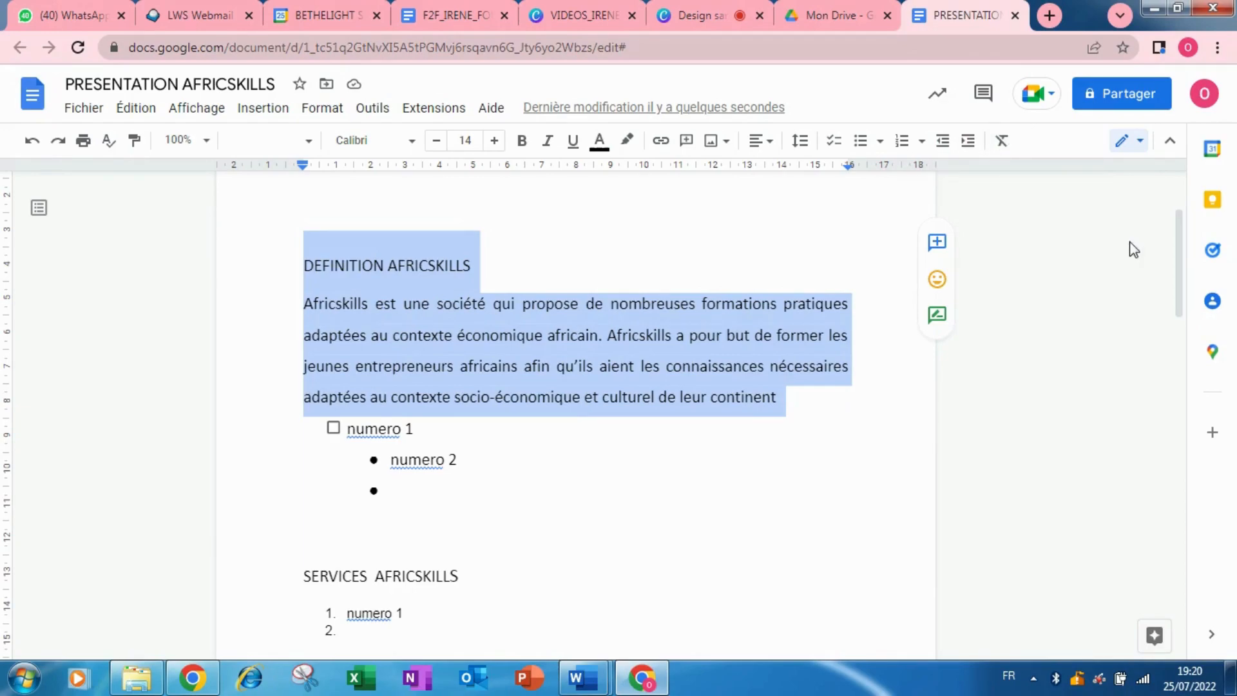
pyautogui.moveTo(1207, 281); pyautogui.dragTo(1199, 387)
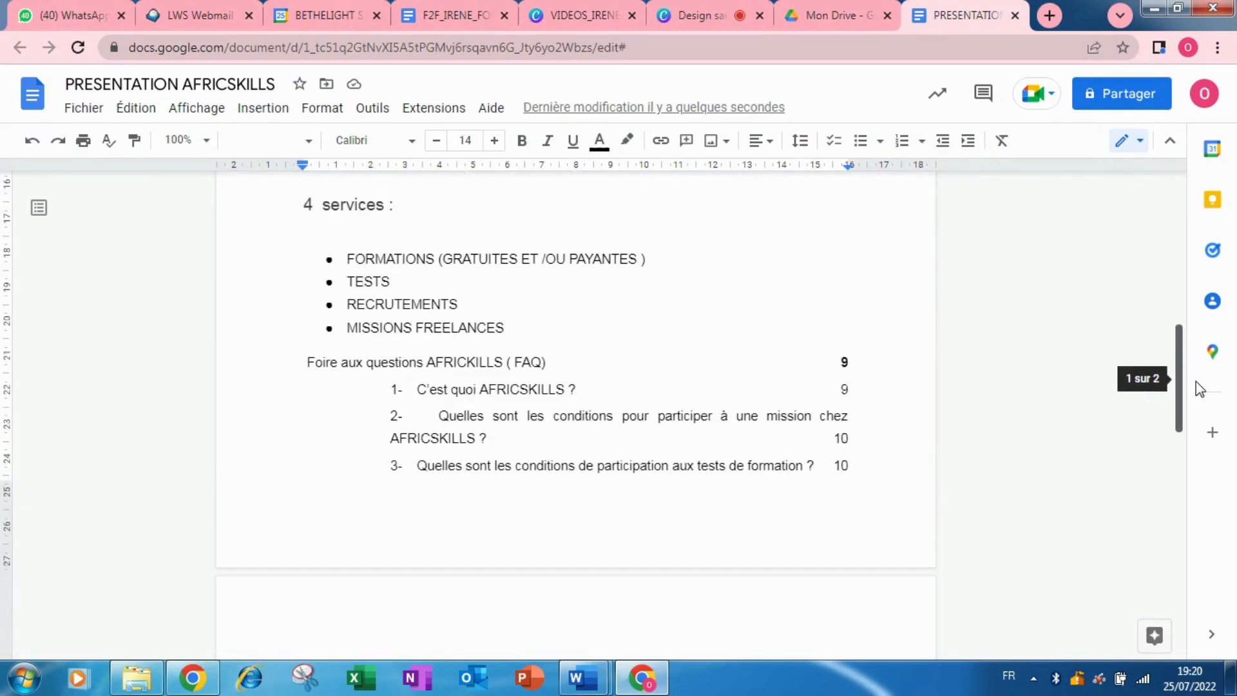
pyautogui.click(304, 365)
pyautogui.moveTo(304, 362); pyautogui.dragTo(882, 505)
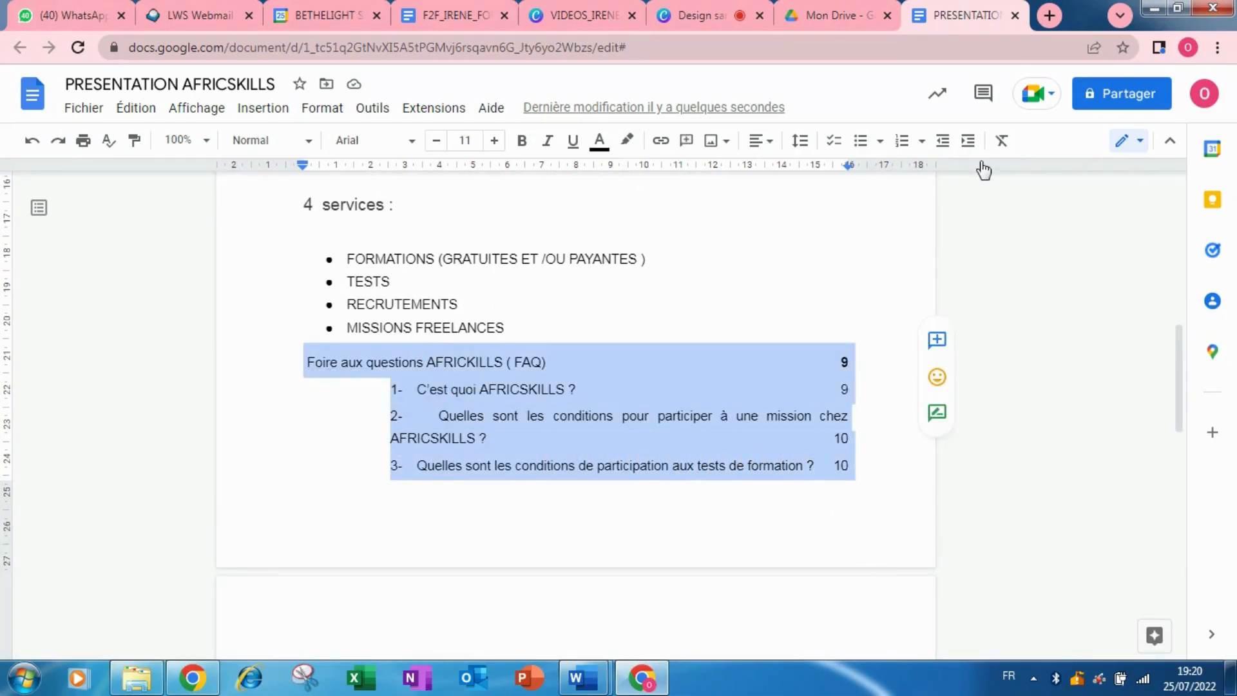
pyautogui.click(998, 140)
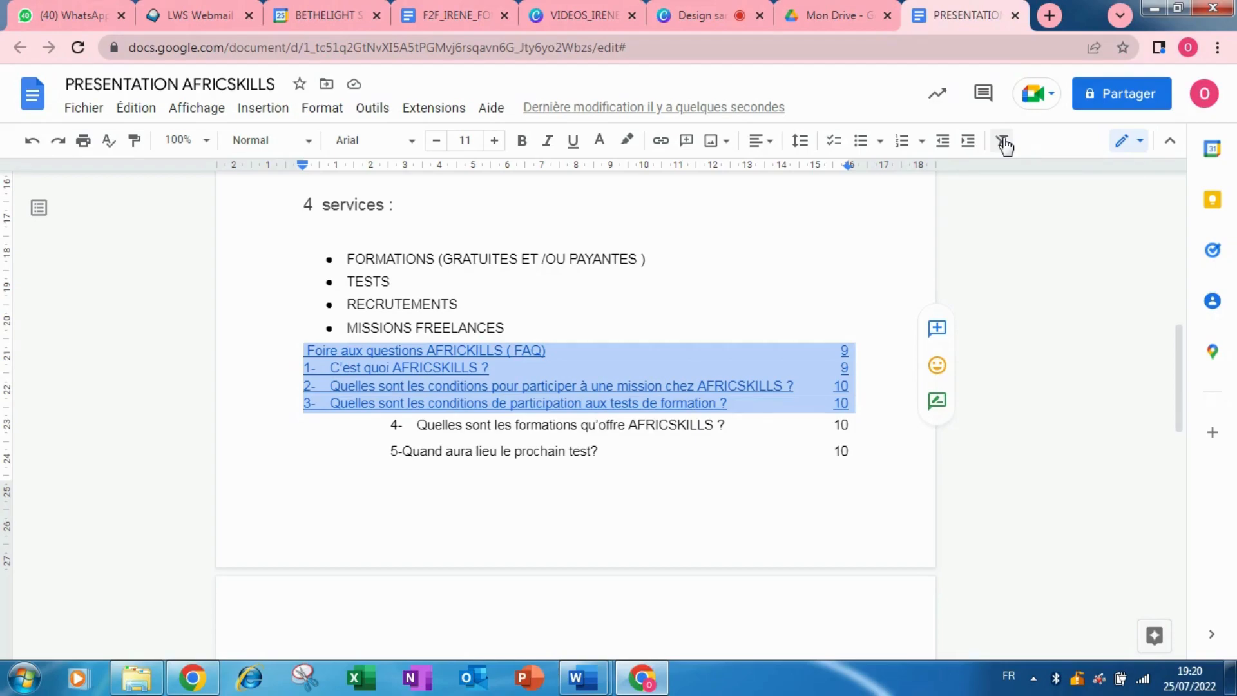
pyautogui.click(32, 149)
pyautogui.click(32, 150)
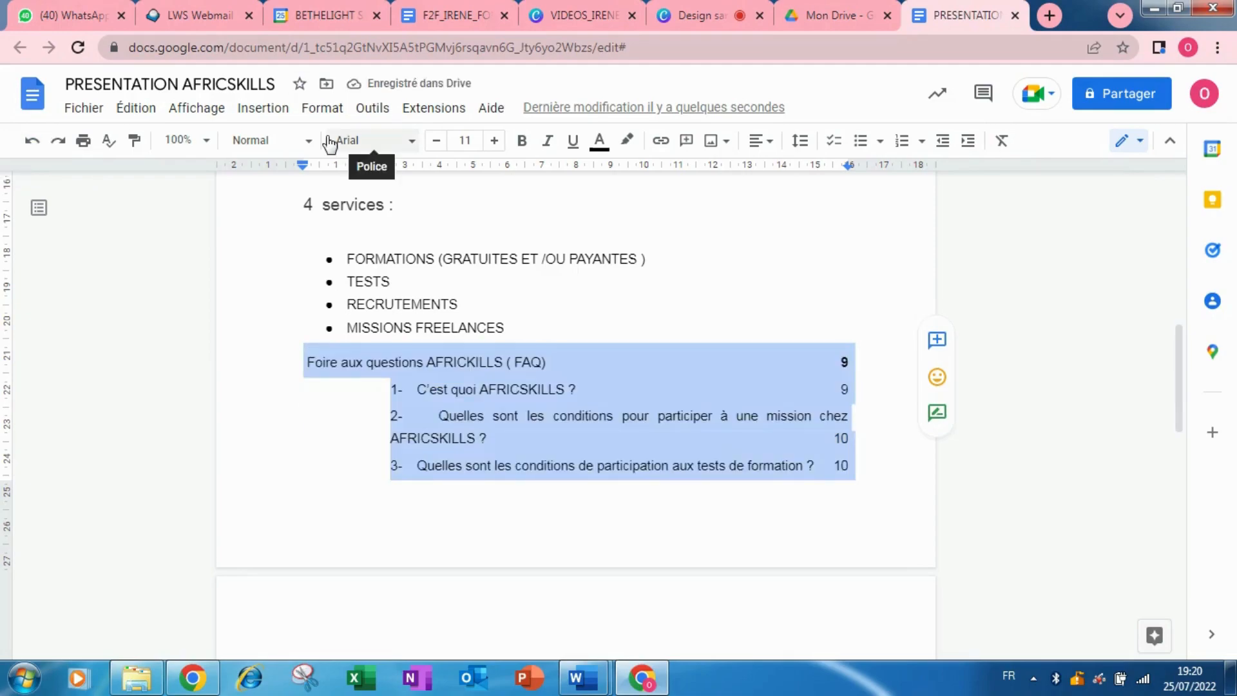
# Open the sharing dialog for PRESENTATION AFRICSKILLS from the Fichier menu.
pyautogui.click(85, 109)
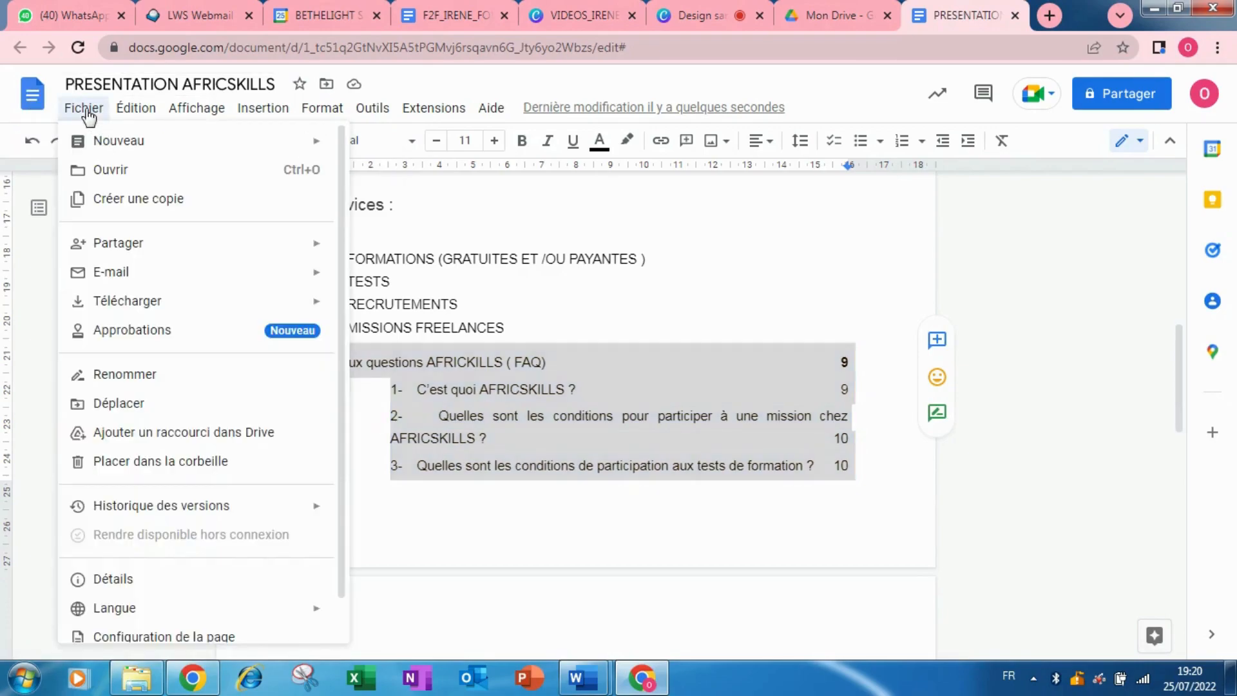
pyautogui.moveTo(129, 258)
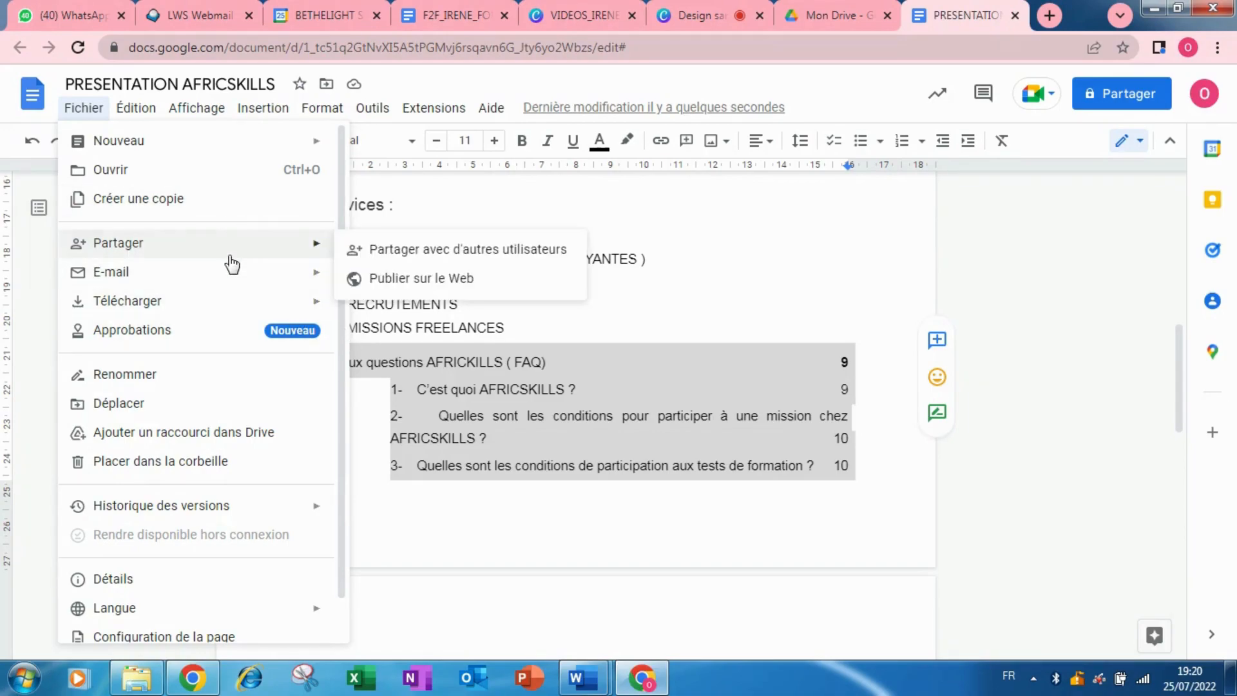
pyautogui.click(410, 253)
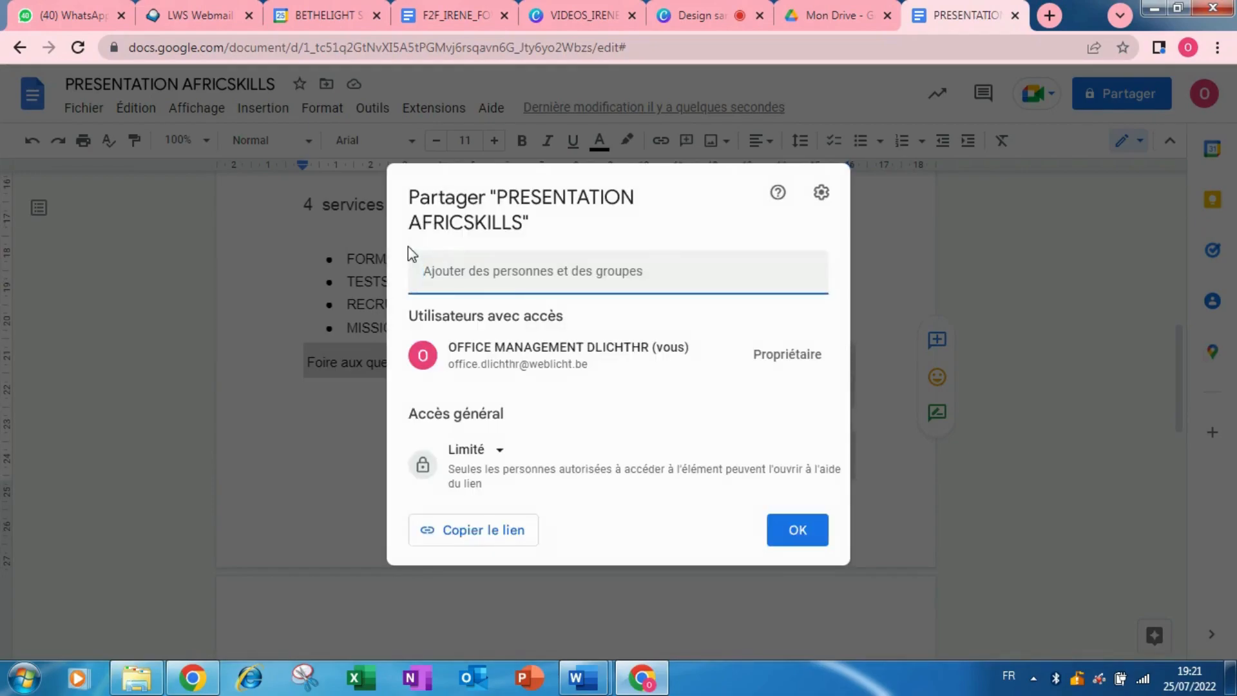
# Share the document as Éditeur with the recipient's Gmail address, sending a notification and confirming outside sharing.
pyautogui.click(471, 279)
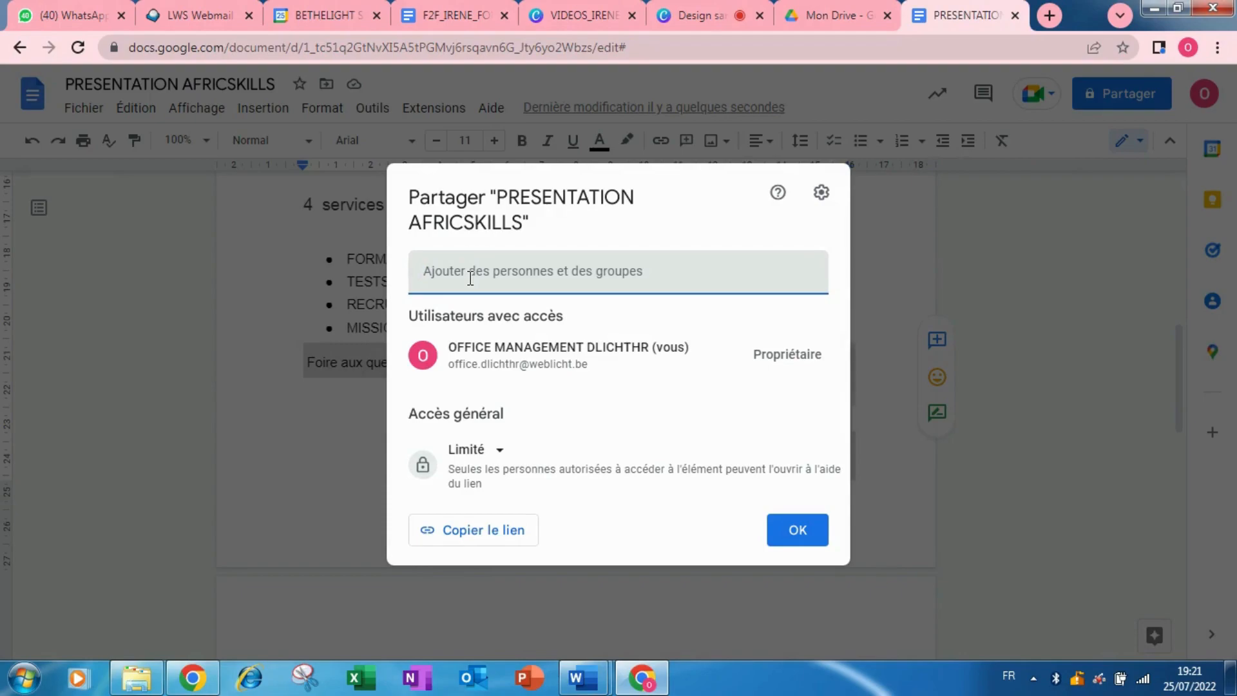
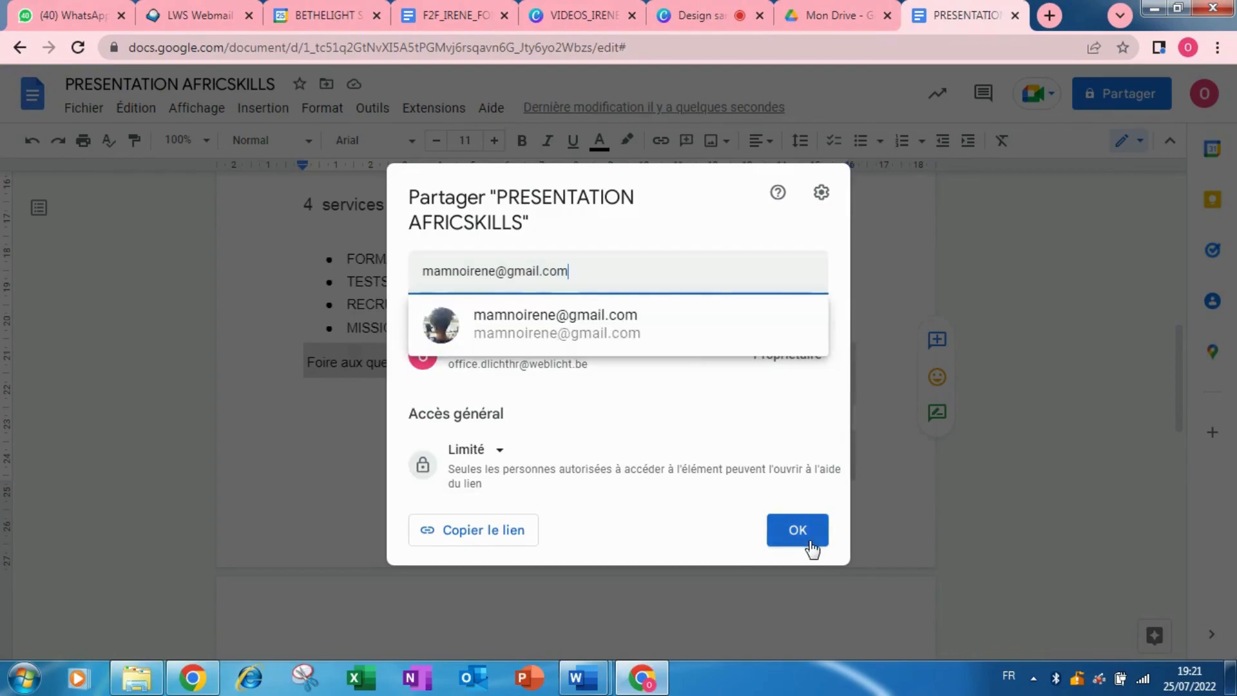
pyautogui.click(632, 326)
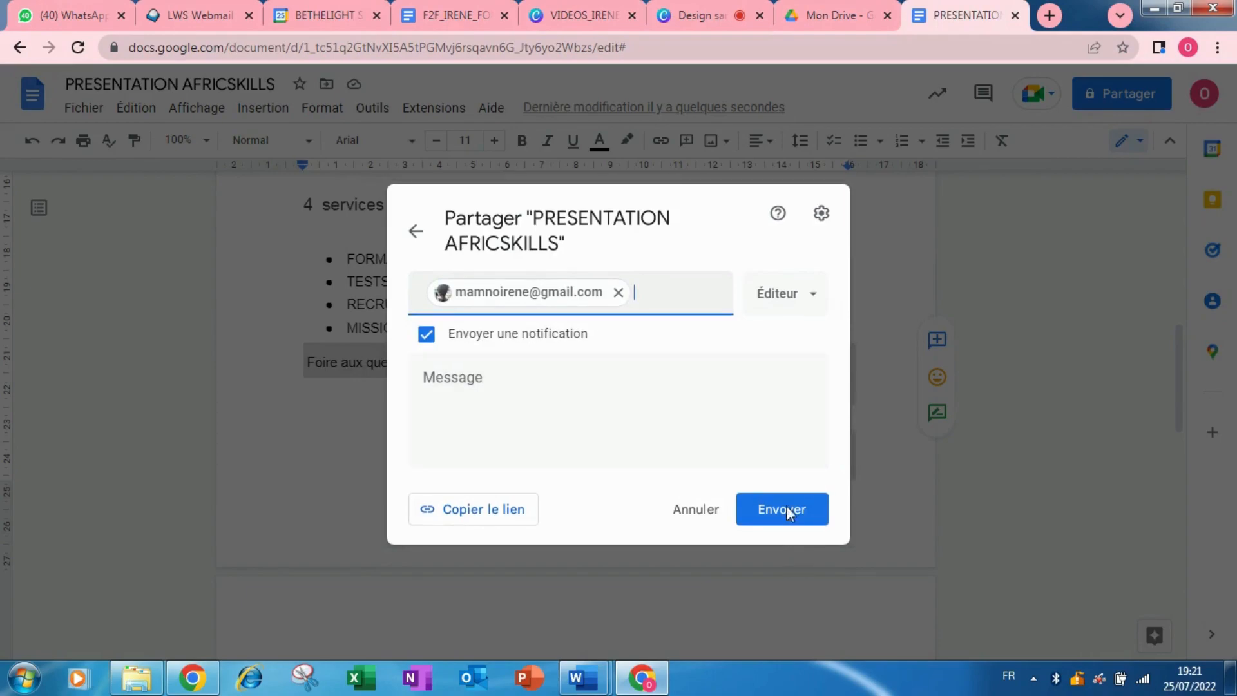
pyautogui.click(816, 297)
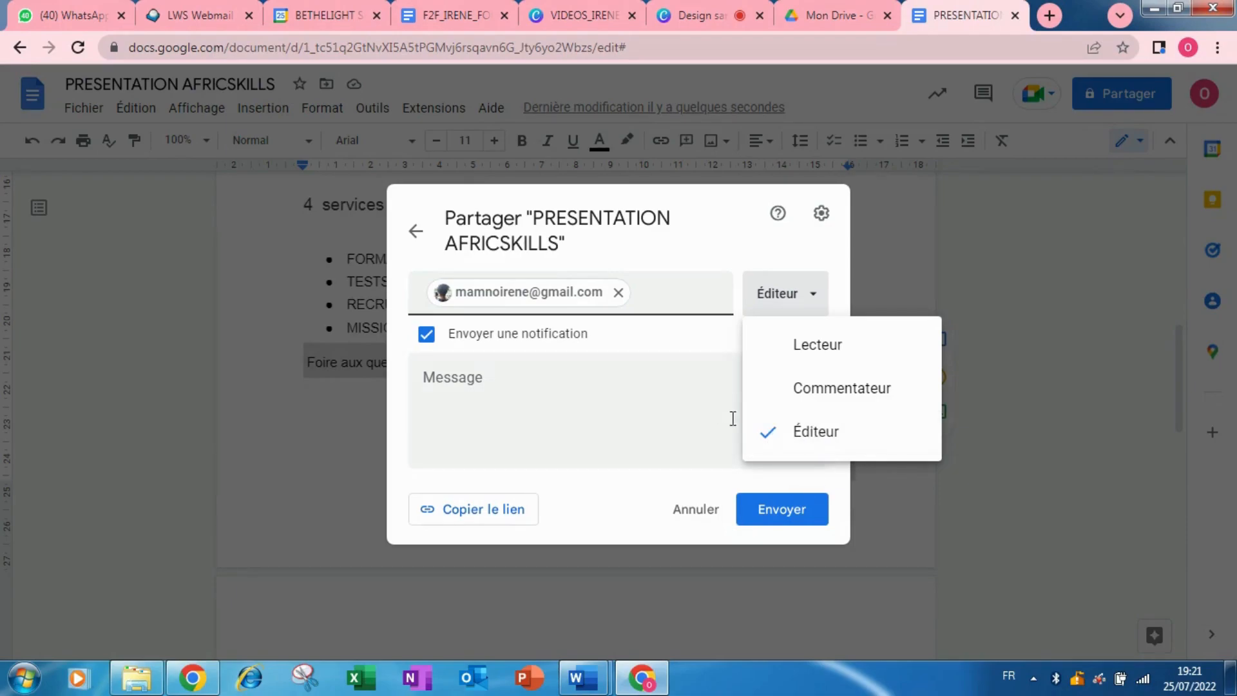
pyautogui.click(646, 392)
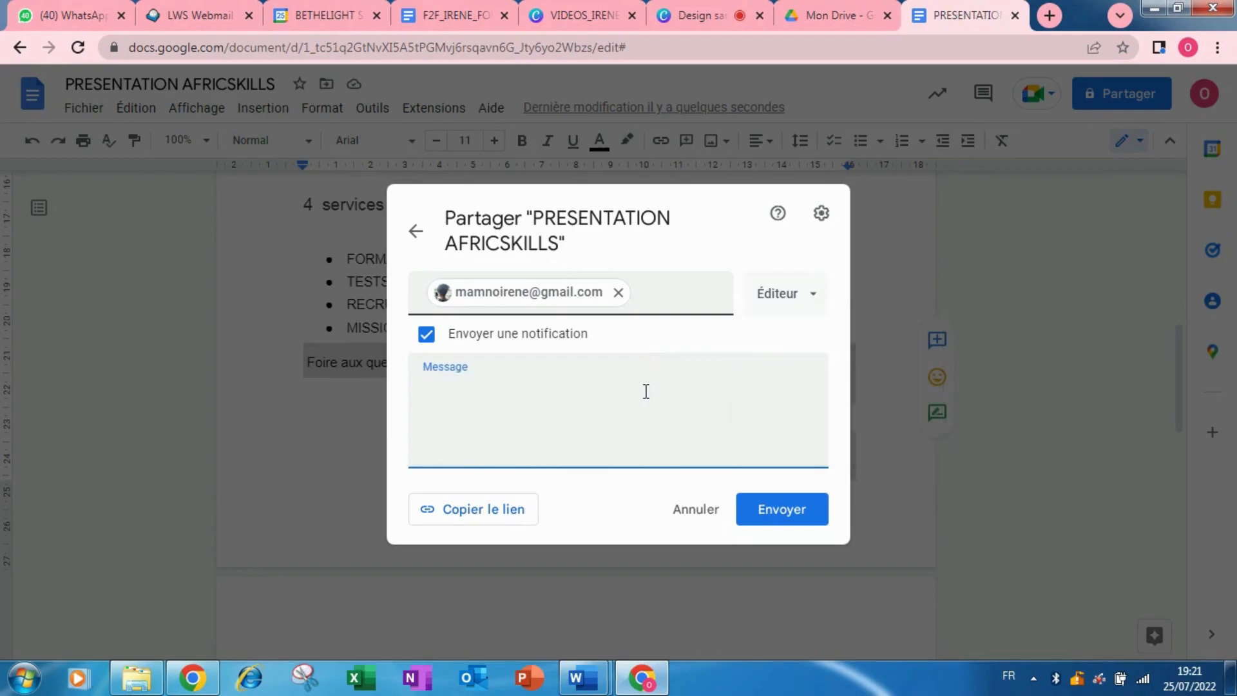
pyautogui.click(808, 520)
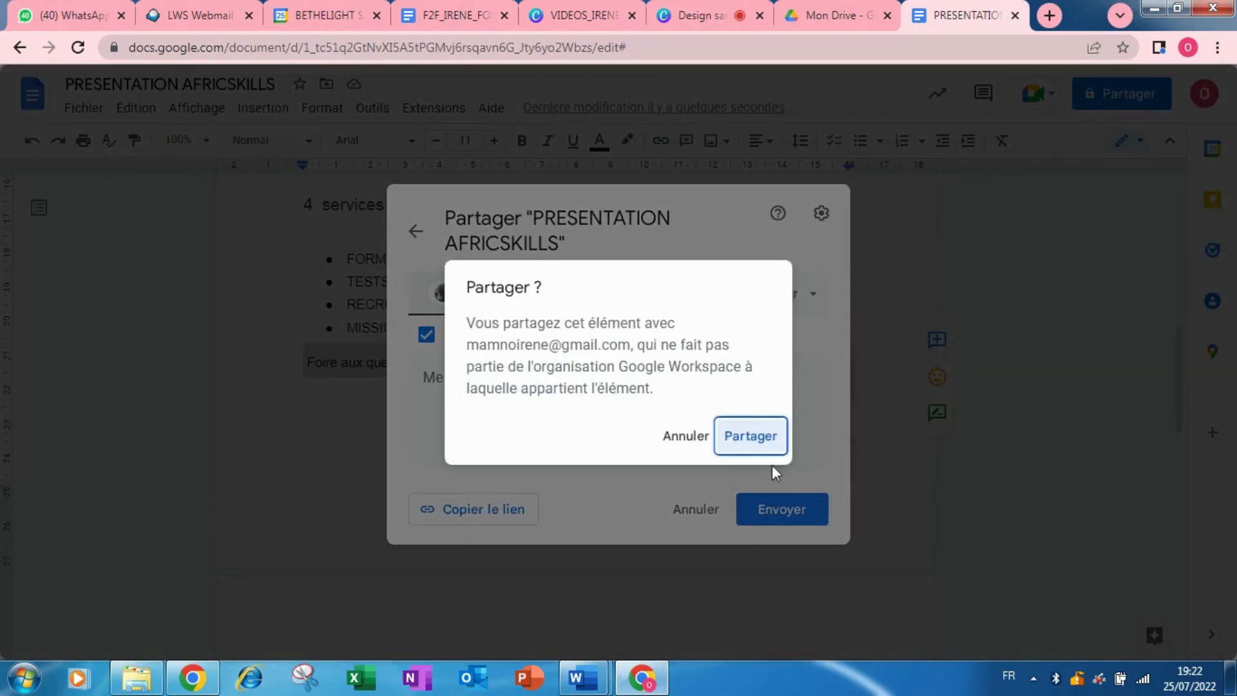
pyautogui.click(745, 440)
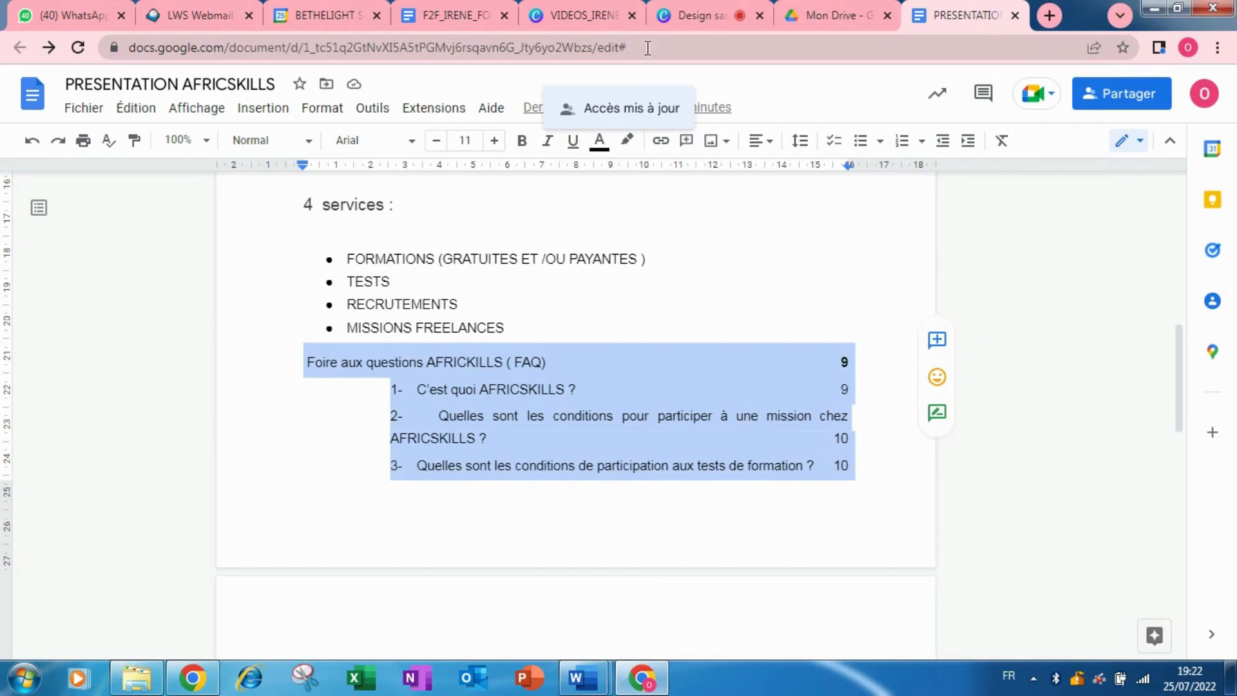
# In Mon Drive, start a new Dossier from the right-click menu, then cancel it.
pyautogui.click(828, 9)
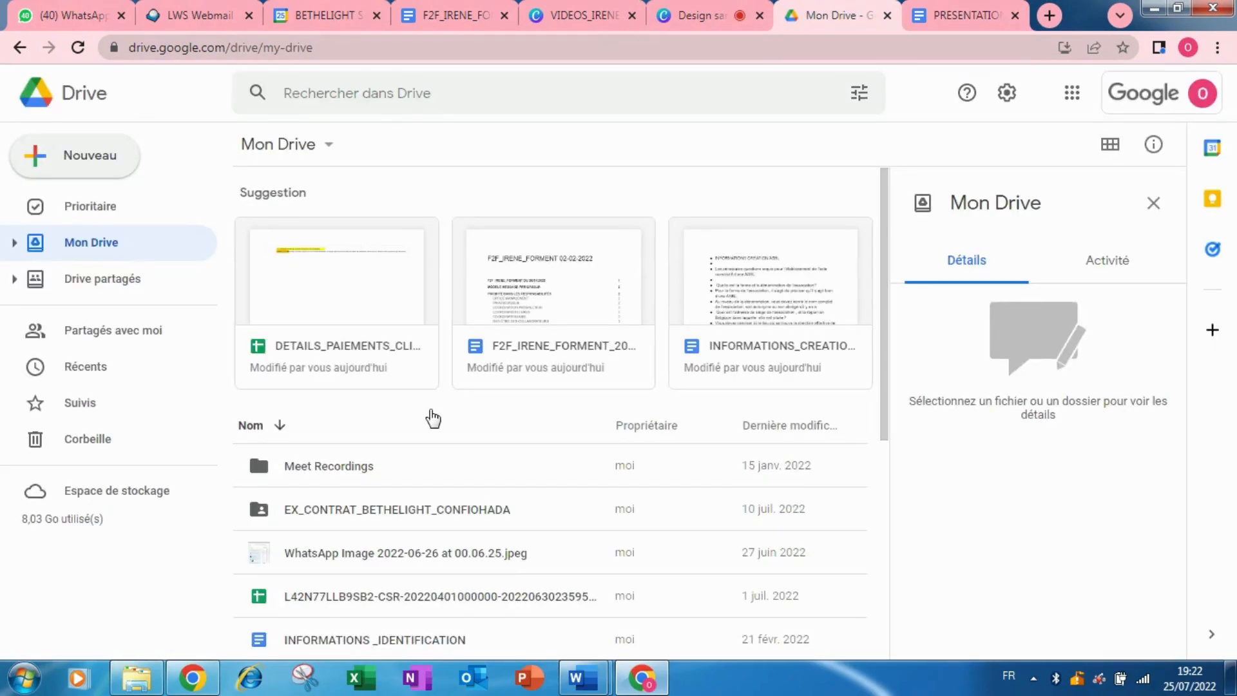
pyautogui.rightClick(431, 419)
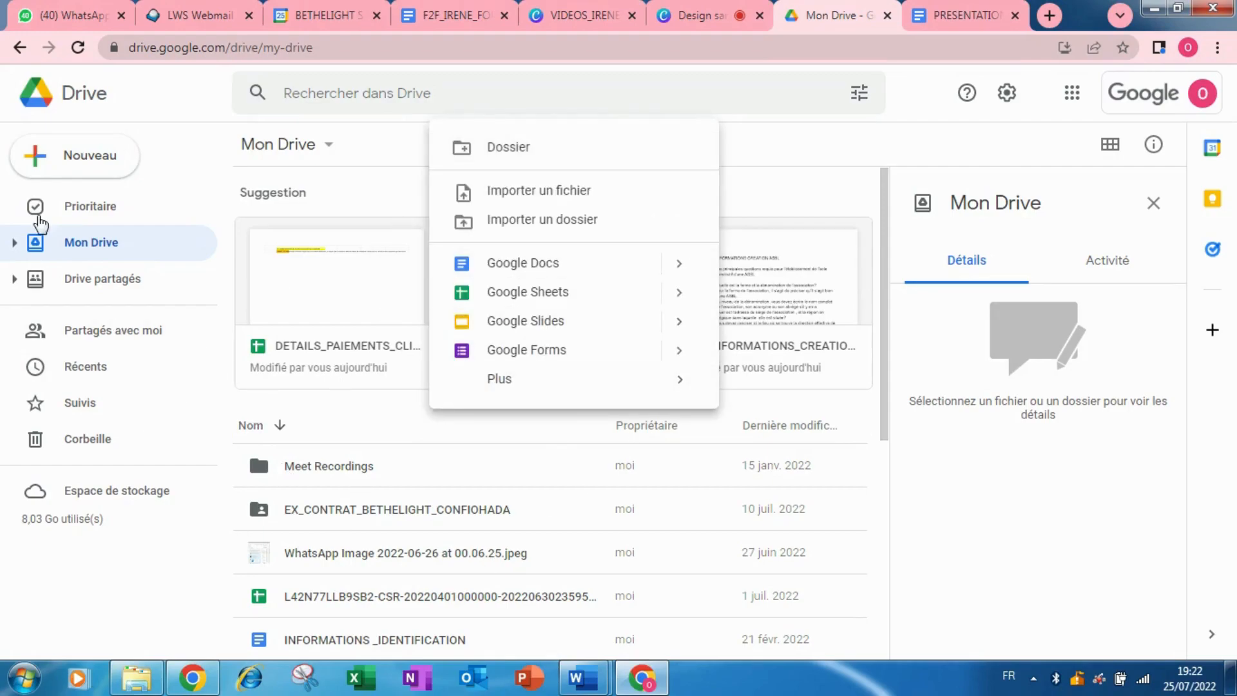
pyautogui.click(535, 153)
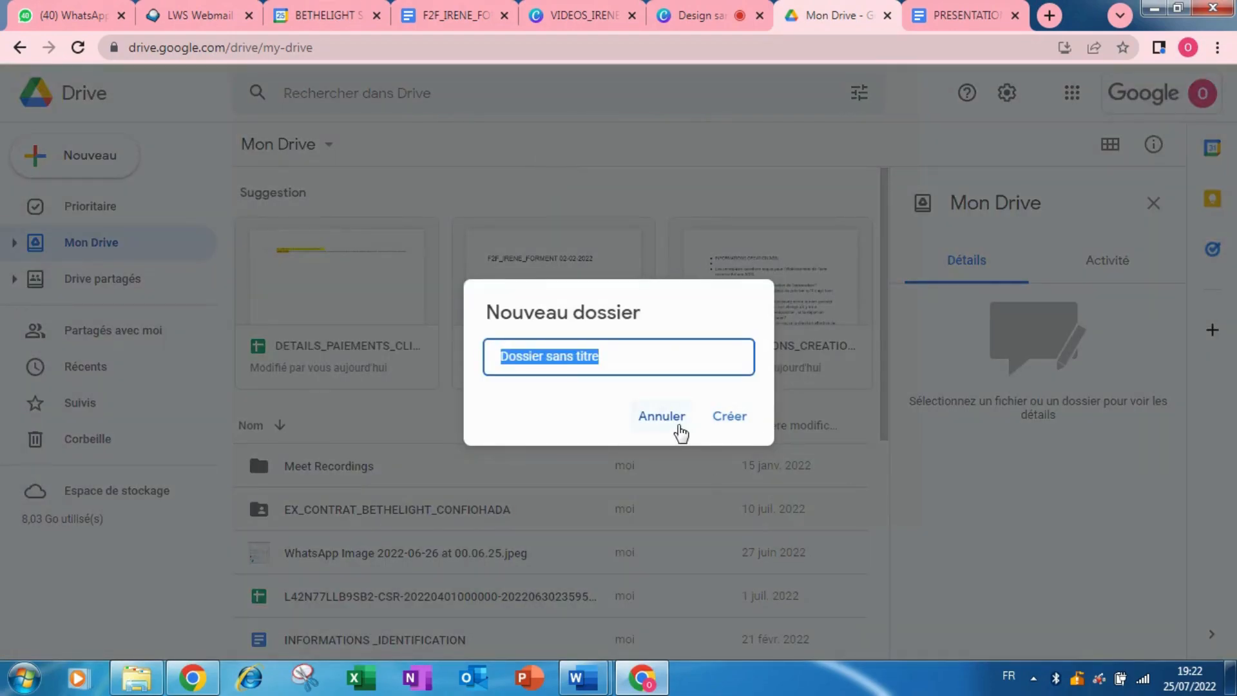
pyautogui.click(676, 426)
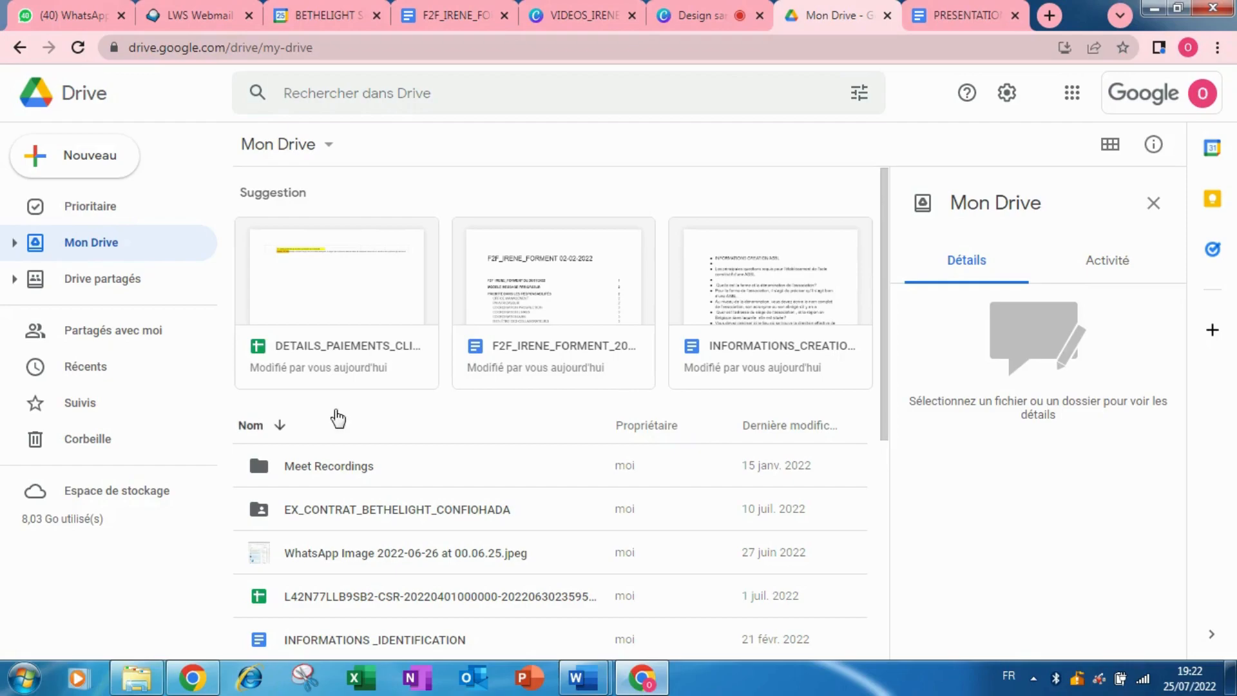
# Upload the training-contract PDF from Téléchargements using Importer un fichier.
pyautogui.rightClick(336, 411)
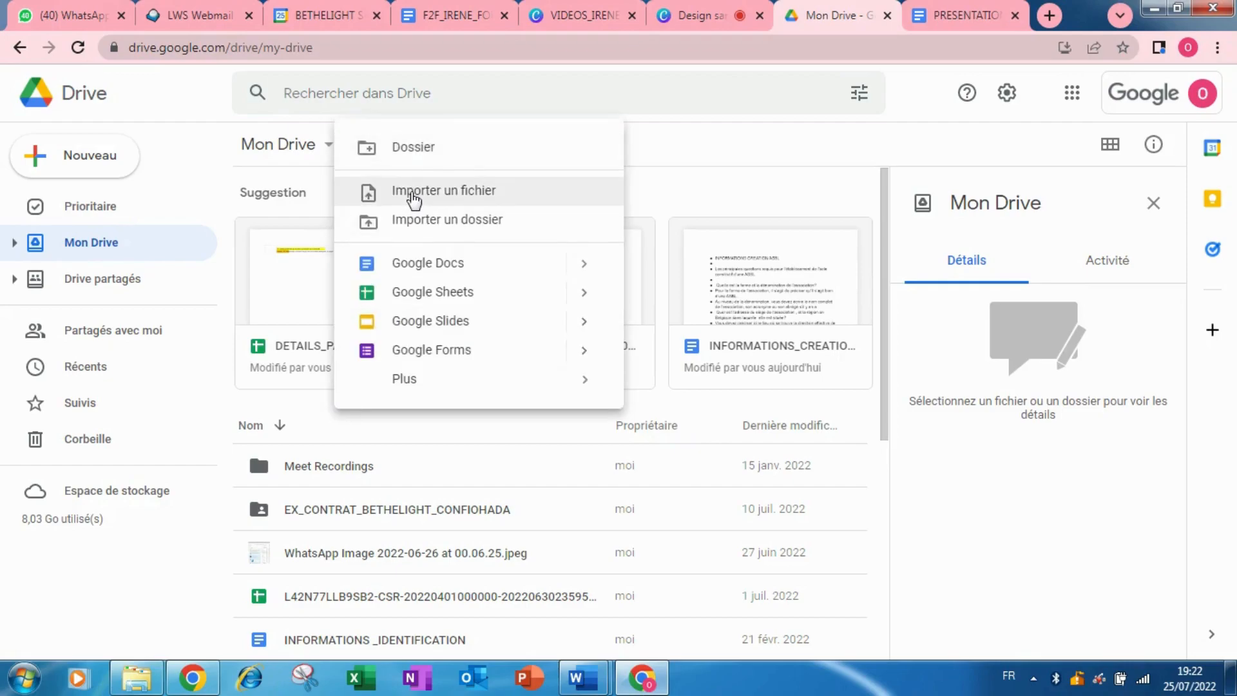
pyautogui.click(412, 193)
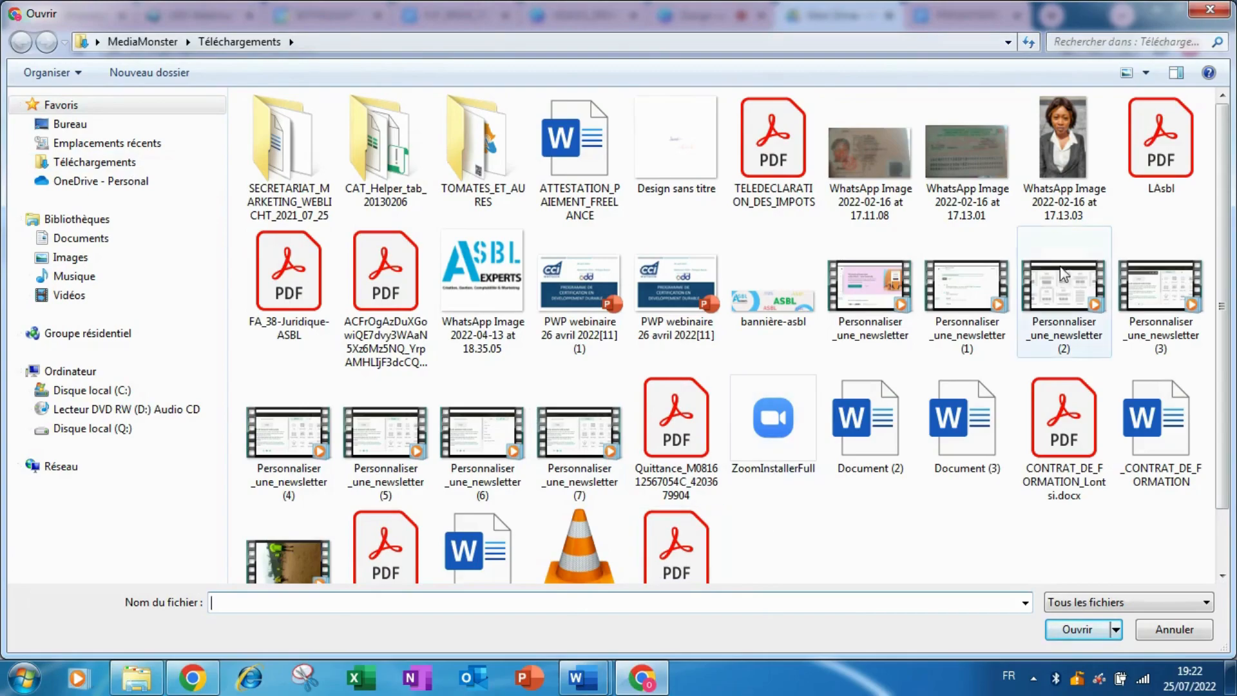
pyautogui.doubleClick(1055, 440)
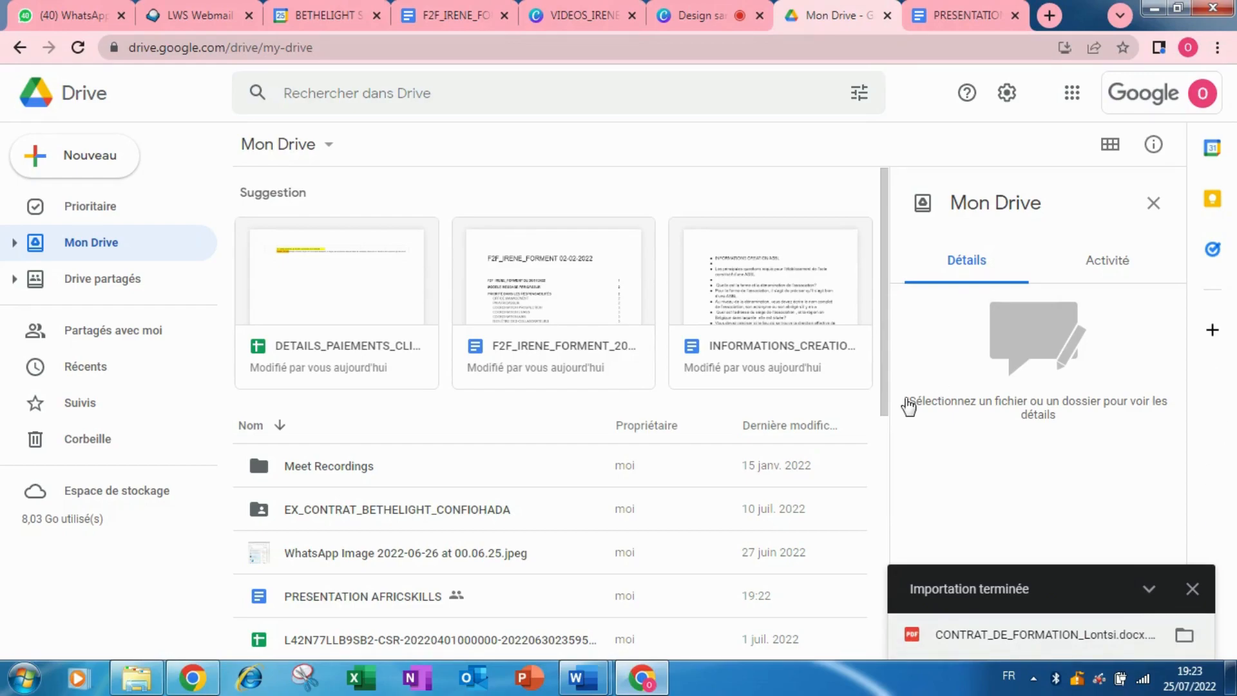
# Close the Importation terminée notice and open PRESENTATION AFRICSKILLS from Mon Drive.
pyautogui.moveTo(887, 382); pyautogui.dragTo(902, 503)
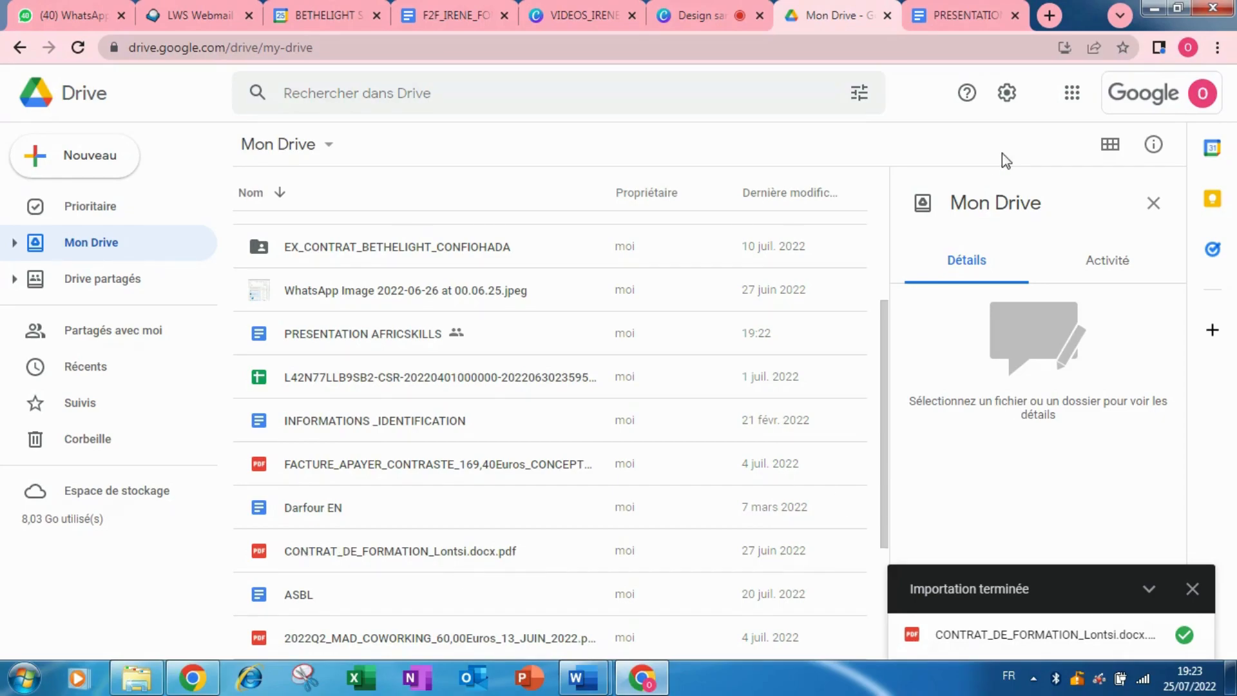
pyautogui.click(968, 14)
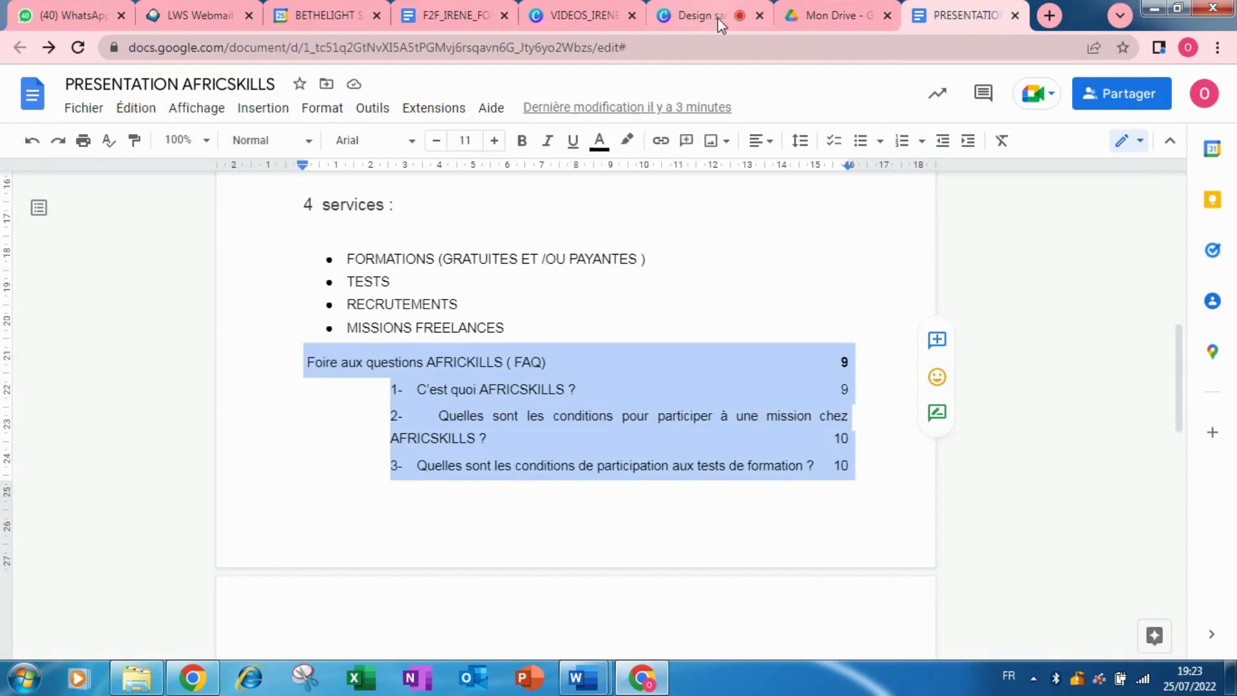
pyautogui.click(837, 16)
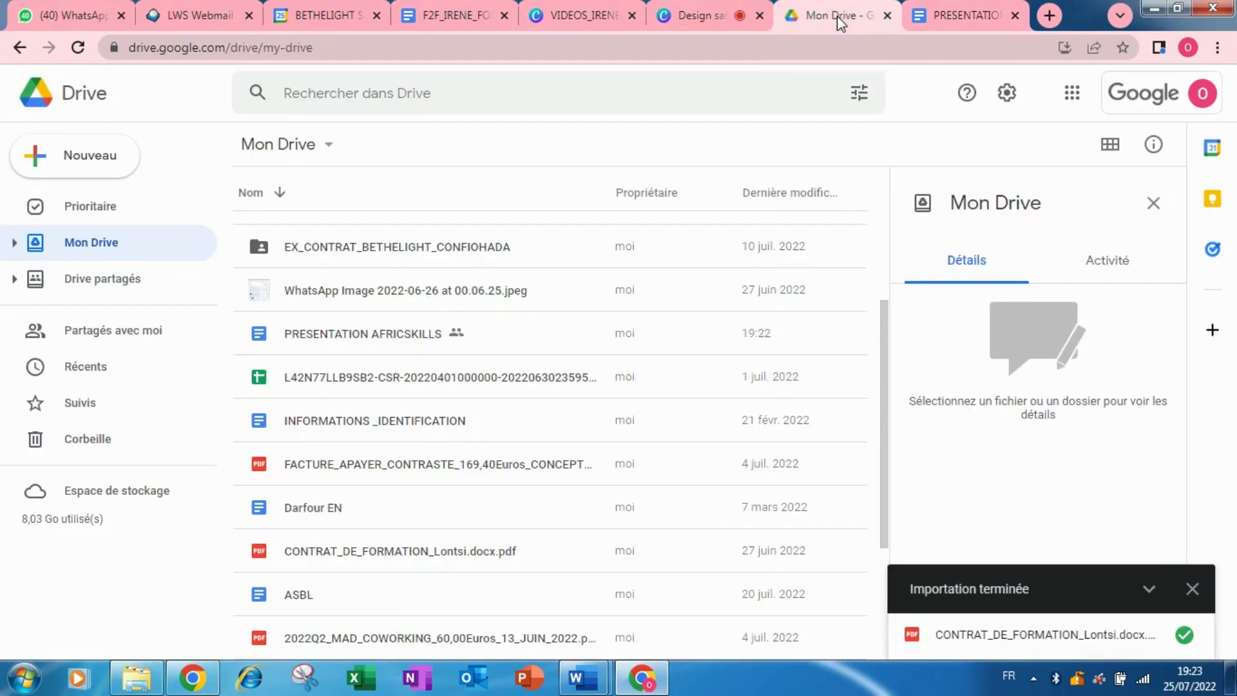
pyautogui.click(1192, 589)
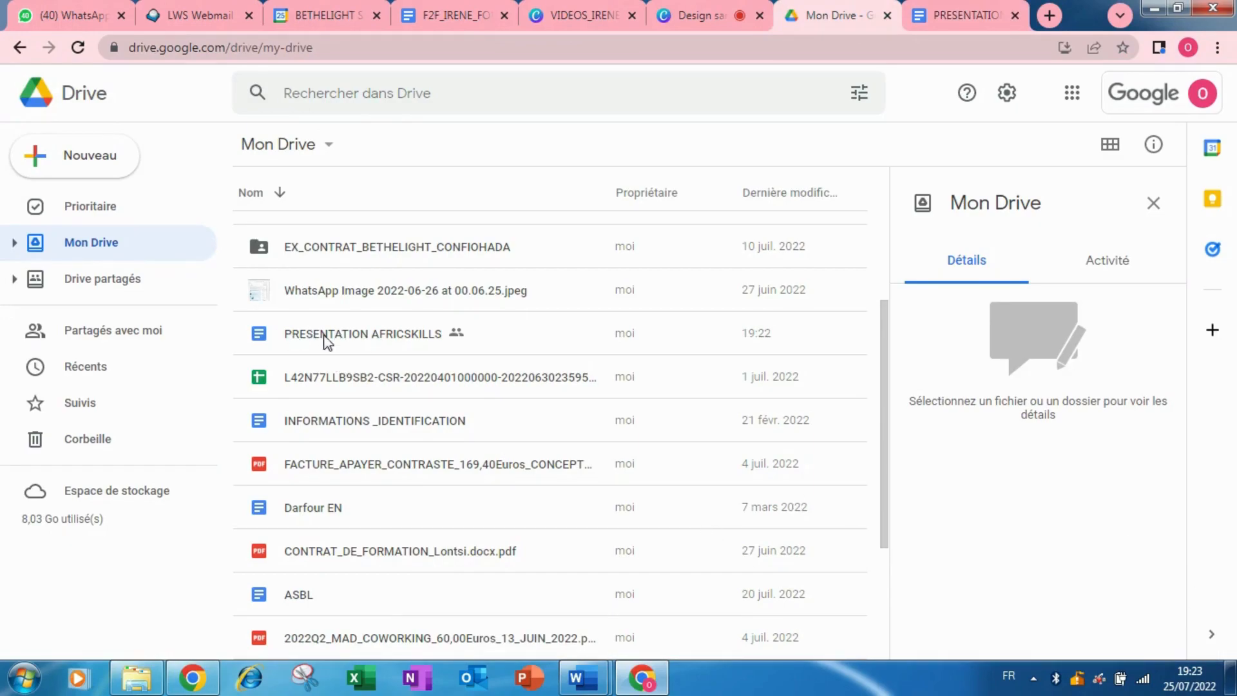
pyautogui.doubleClick(415, 333)
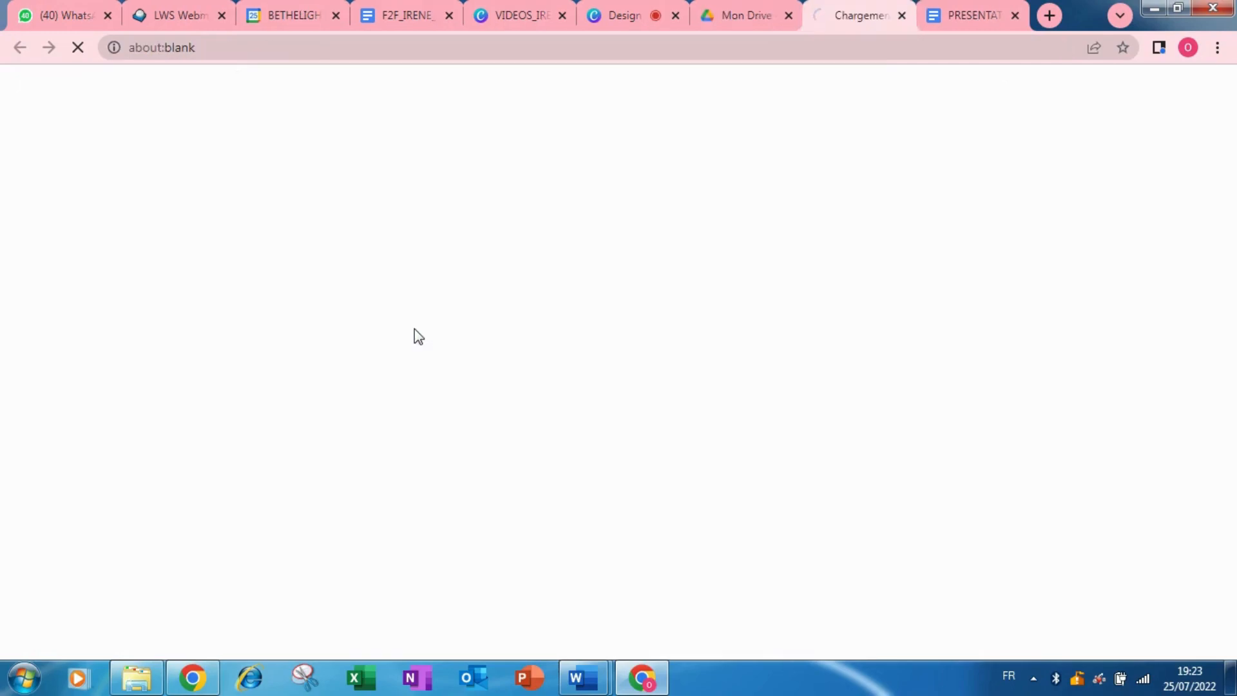